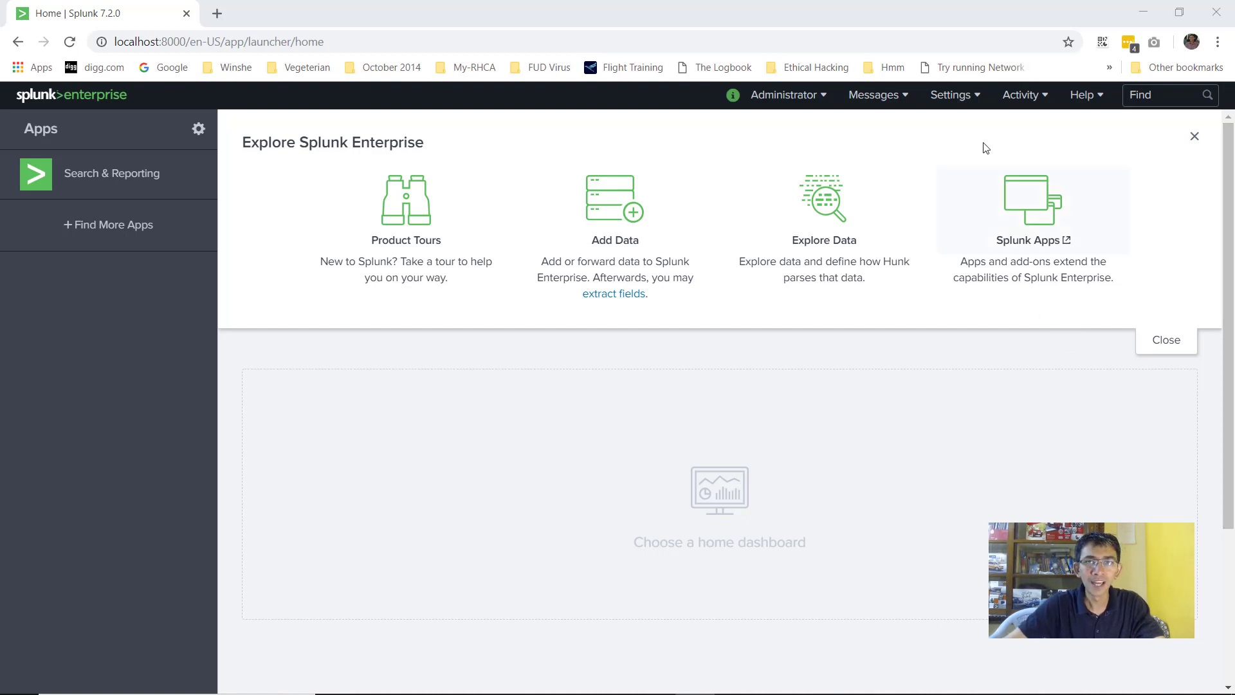
Open Add Data from the Settings menu and dismiss the welcome tour
click(955, 96)
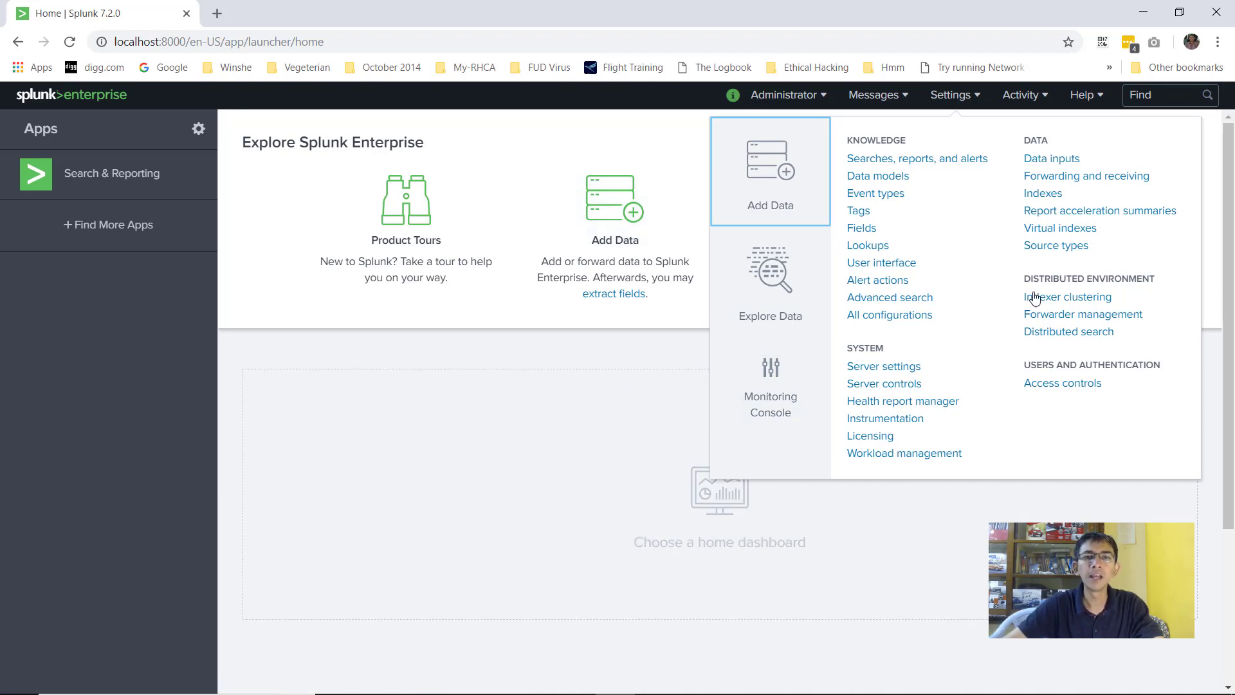
click(622, 359)
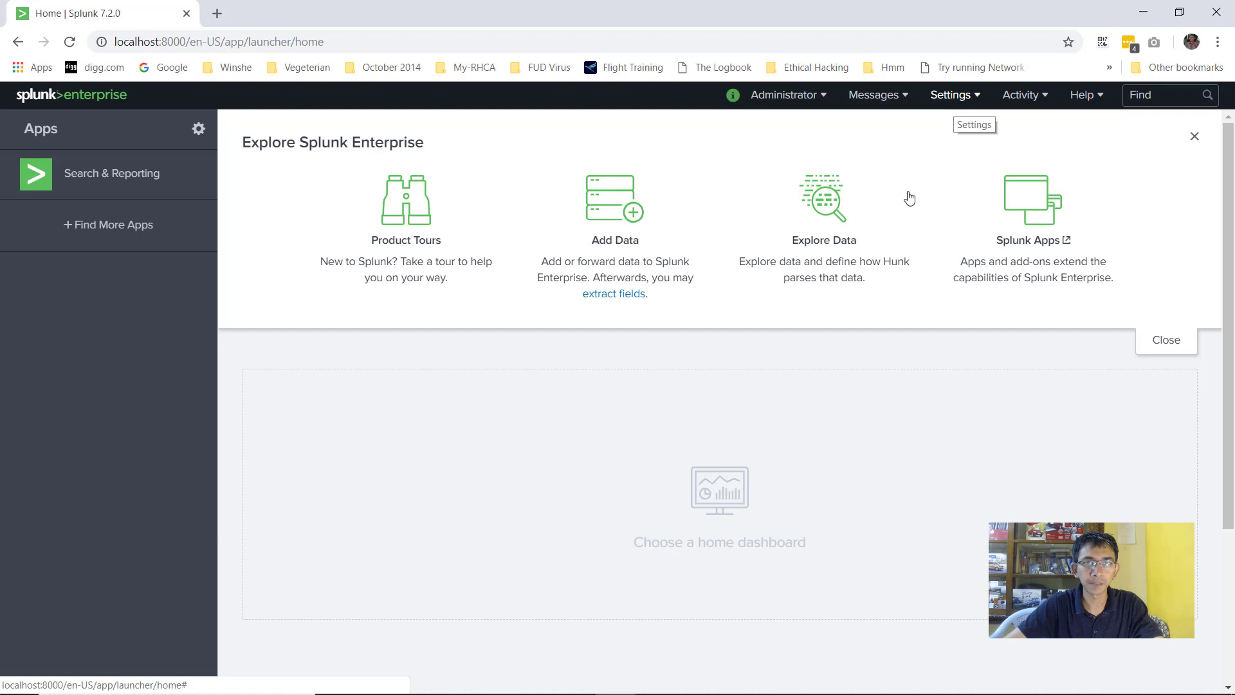
click(962, 101)
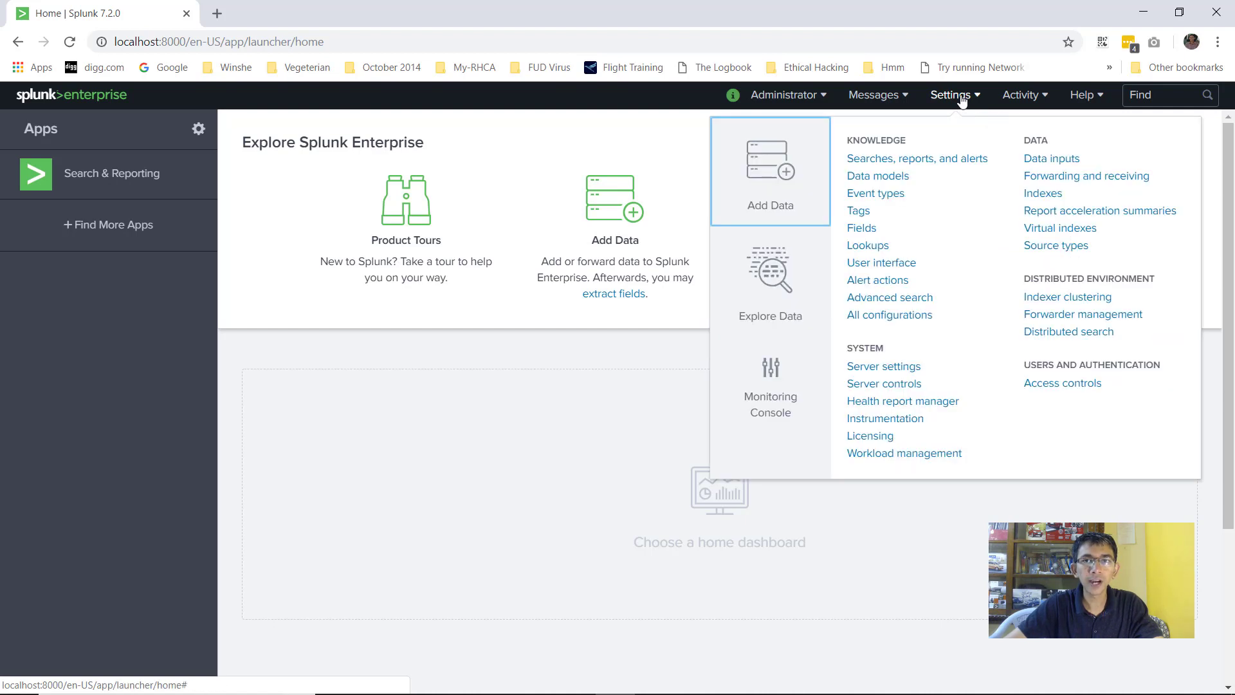
click(778, 187)
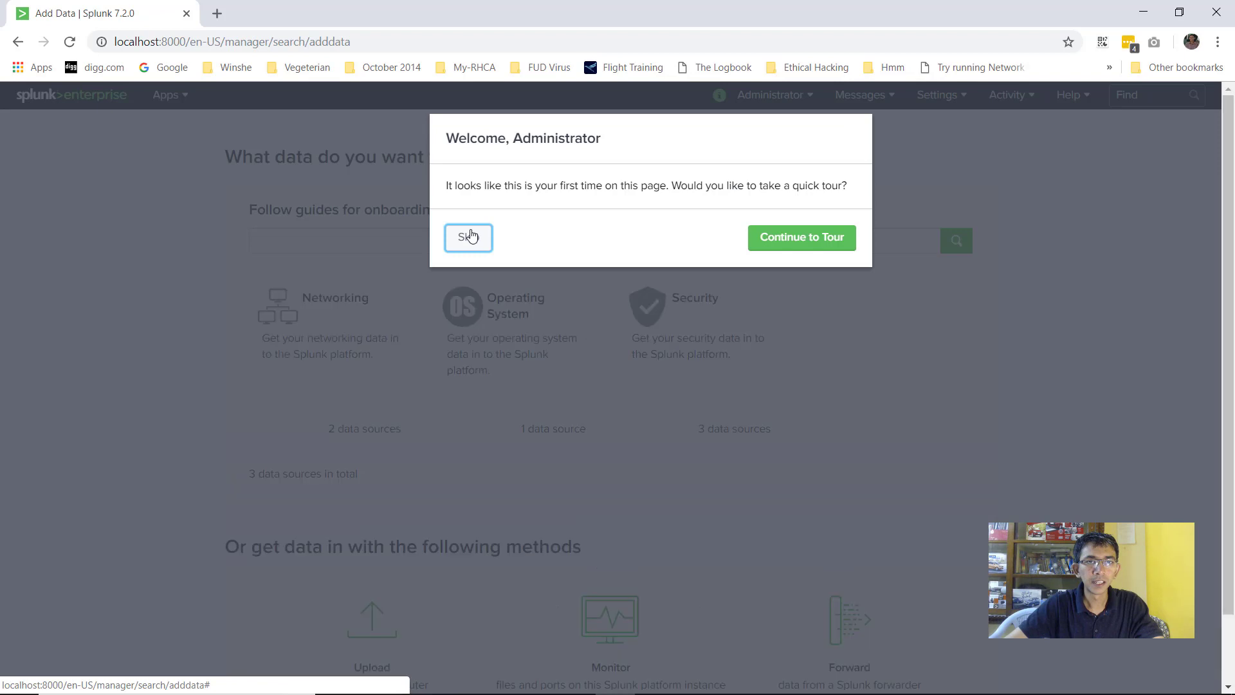
click(469, 234)
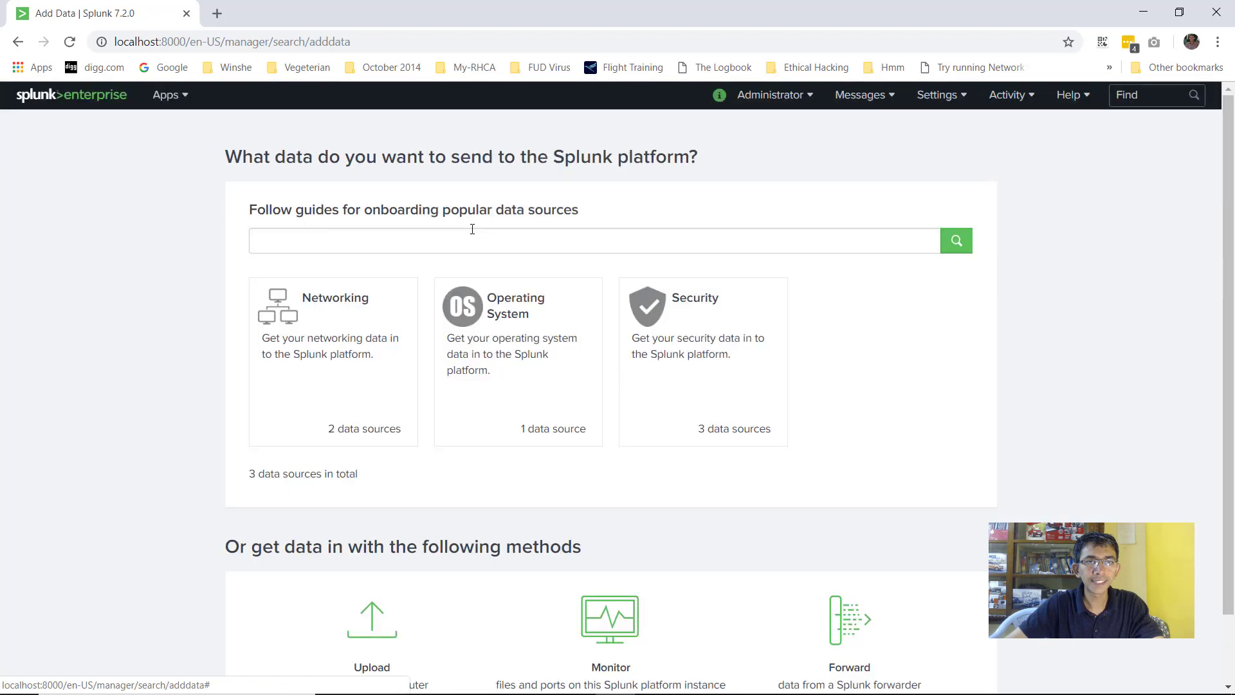
Scroll down to the Upload, Monitor and Forward options, then bring up the tutorial data folder
scroll(382, 319, down, 1)
scroll(381, 319, down, 1)
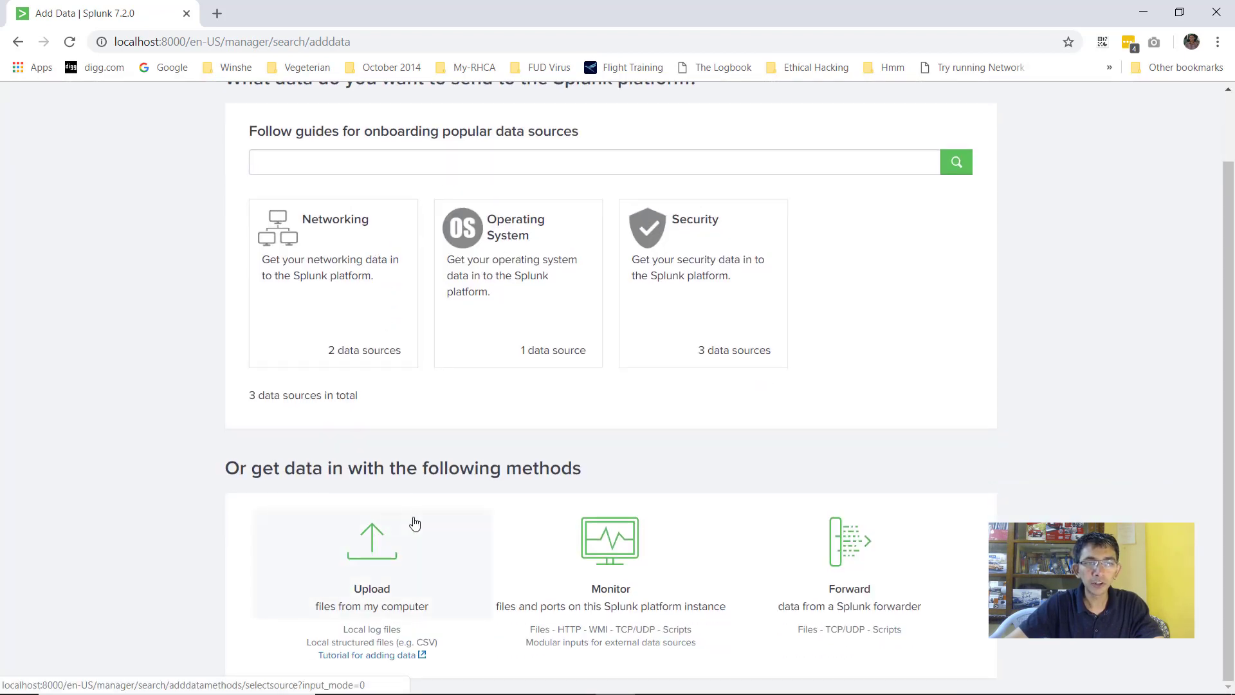
click(415, 679)
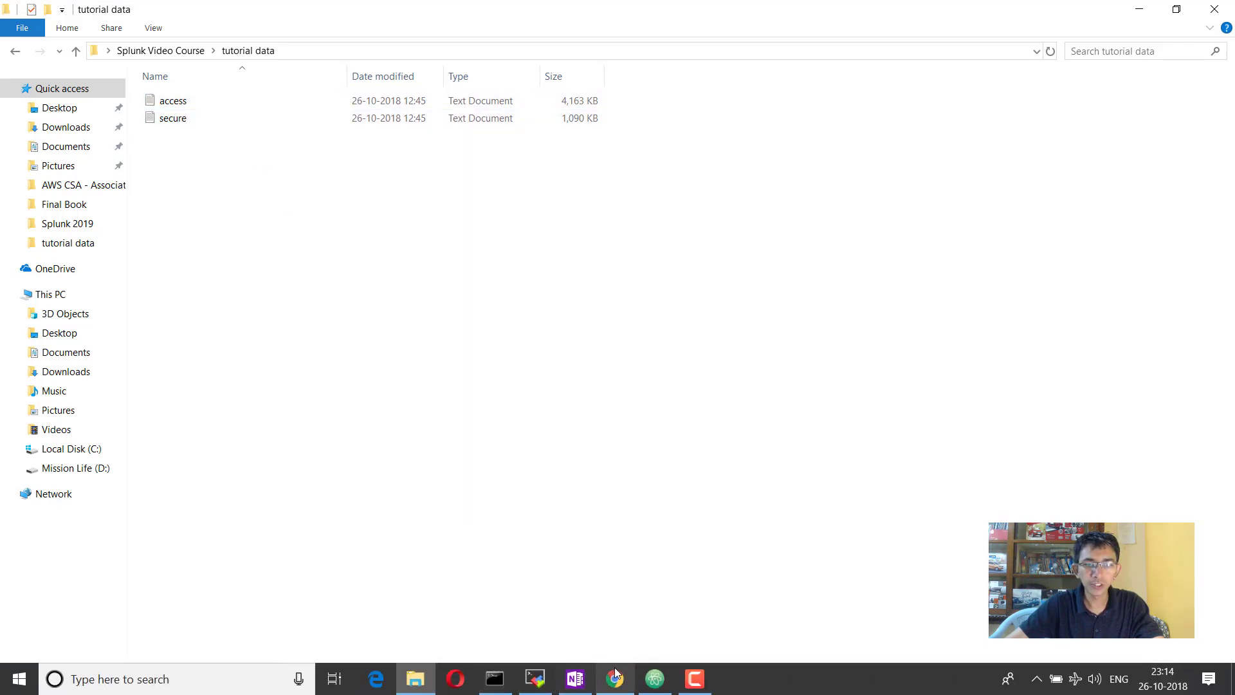
Return to Splunk's Add Data page and choose to upload files from this computer
click(615, 682)
click(371, 566)
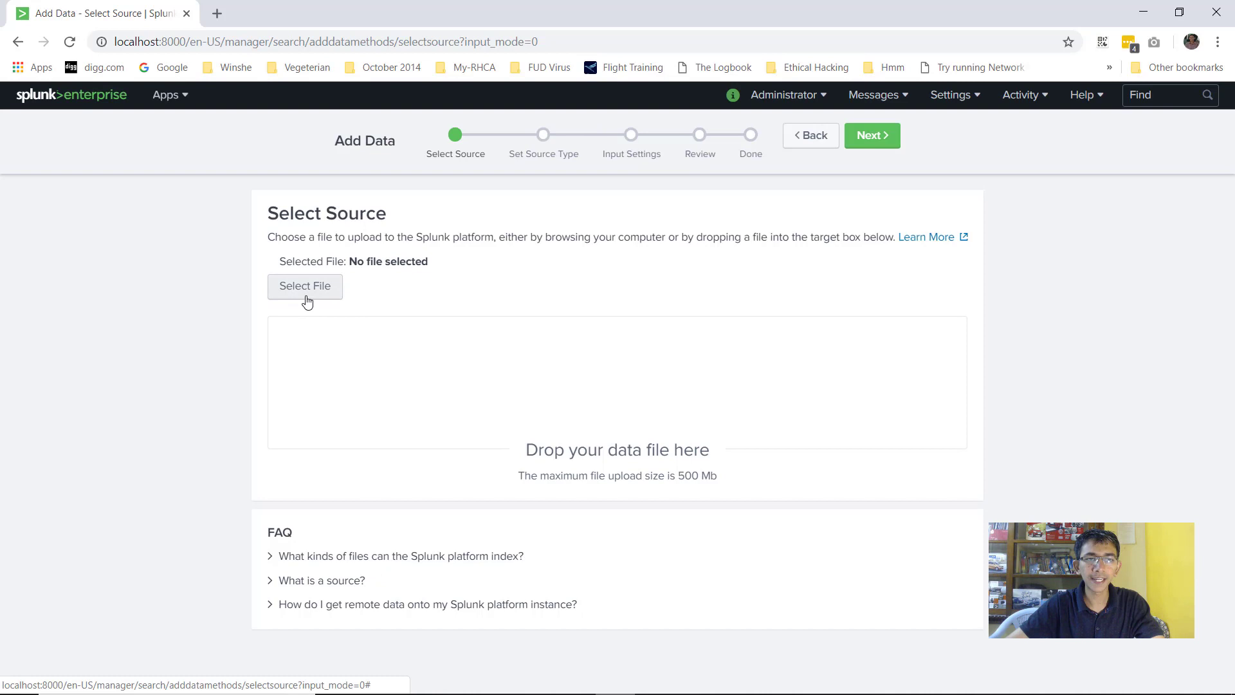
Select access.log as the file to upload and continue to the source type step
click(306, 287)
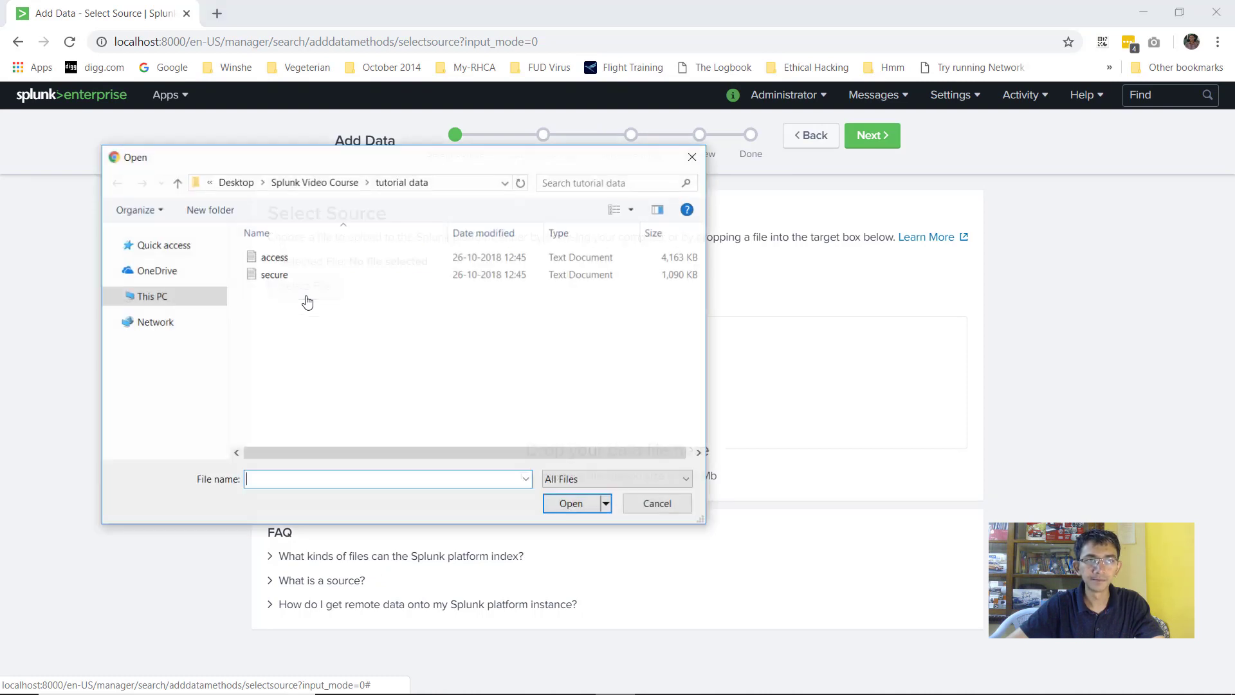
click(276, 258)
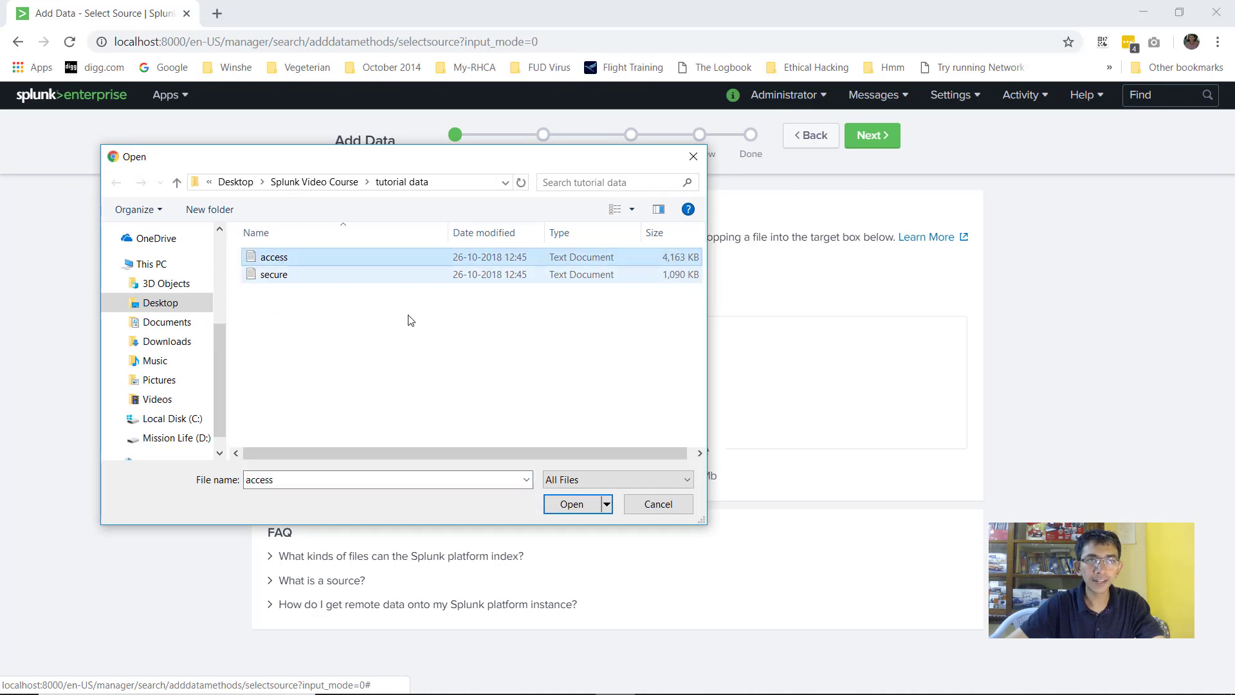
click(571, 504)
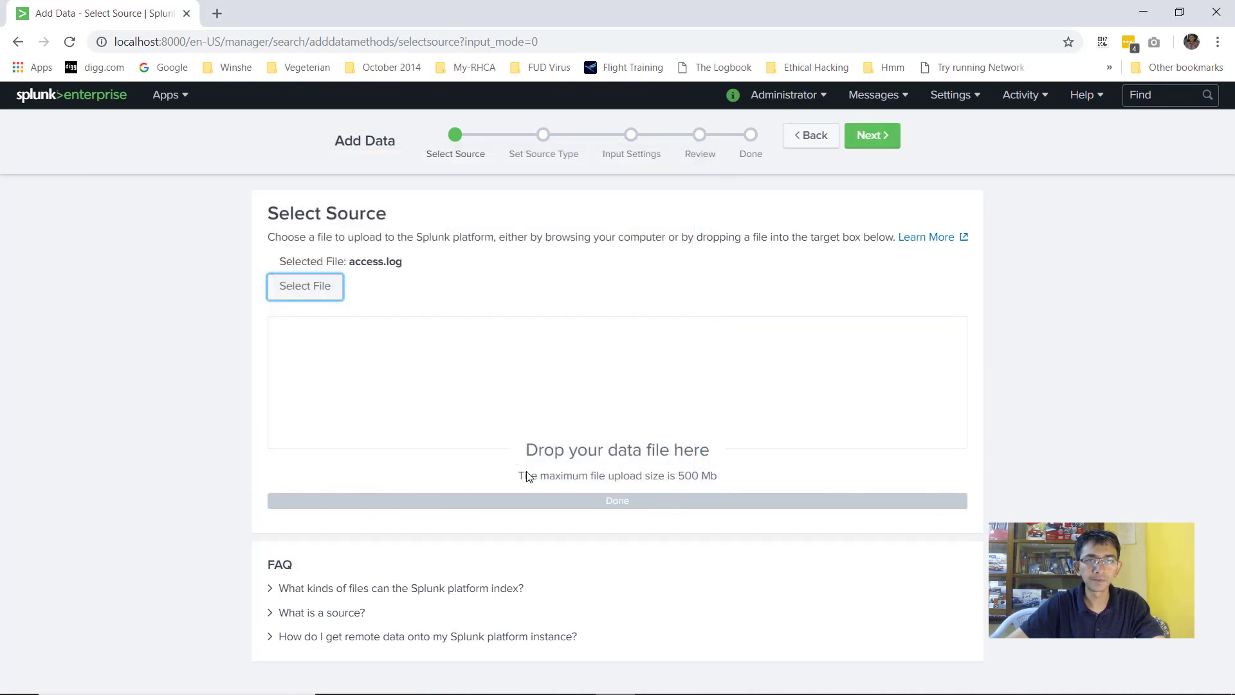
click(862, 137)
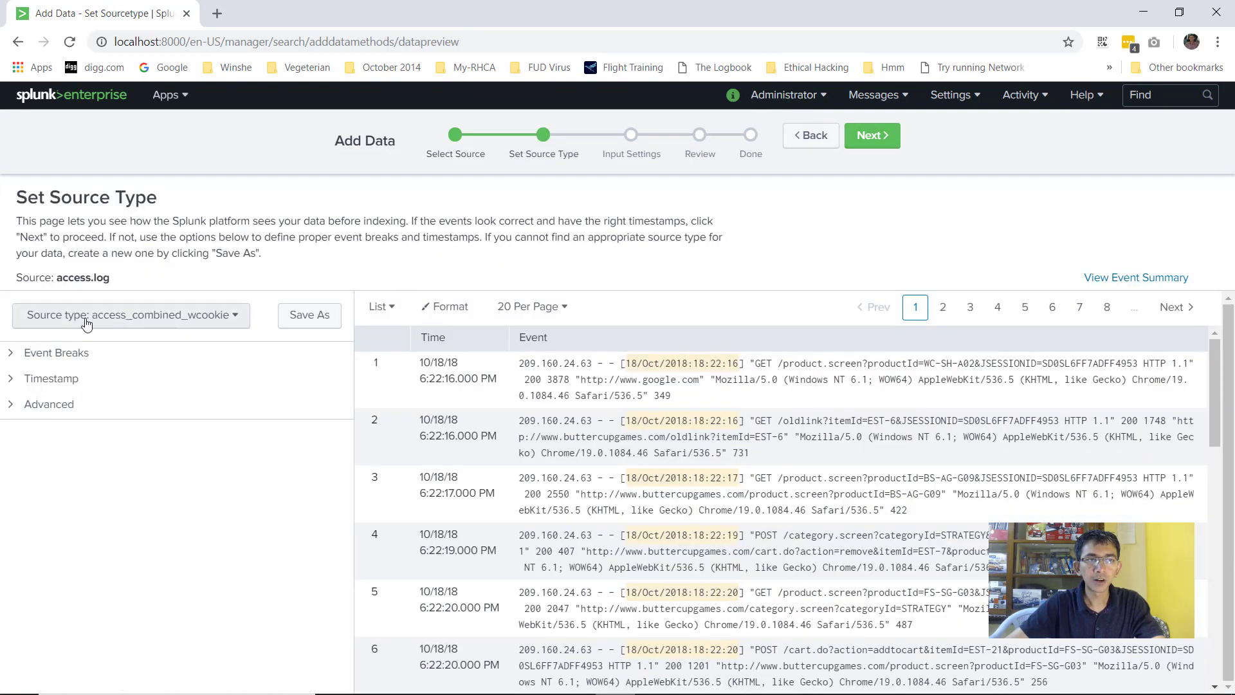
Set the source type to access_combined, then review and submit the upload
click(87, 319)
text(a)
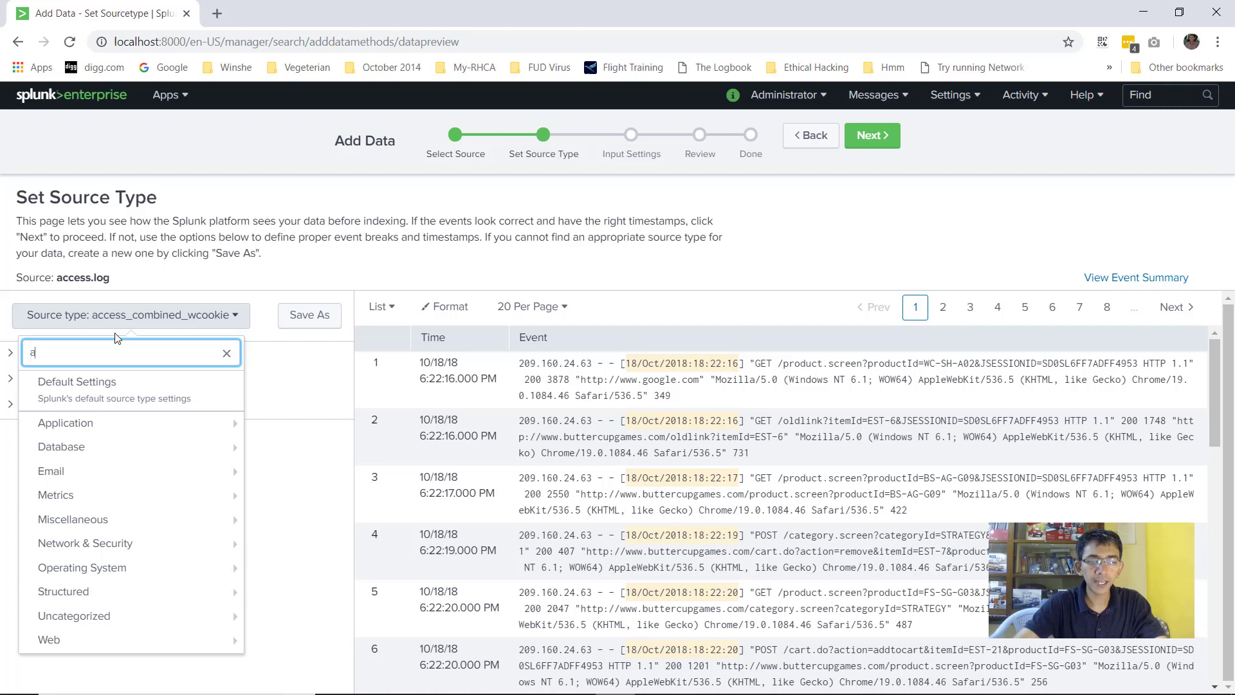
text(ccess_co)
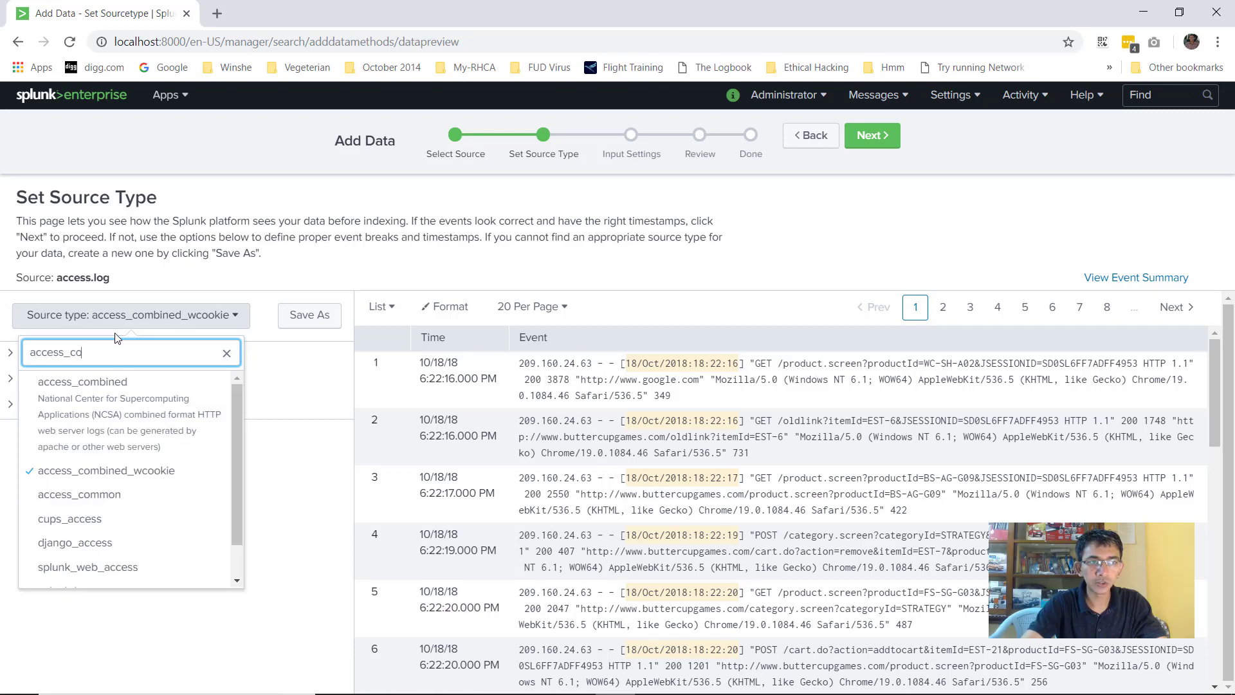
text(mbined)
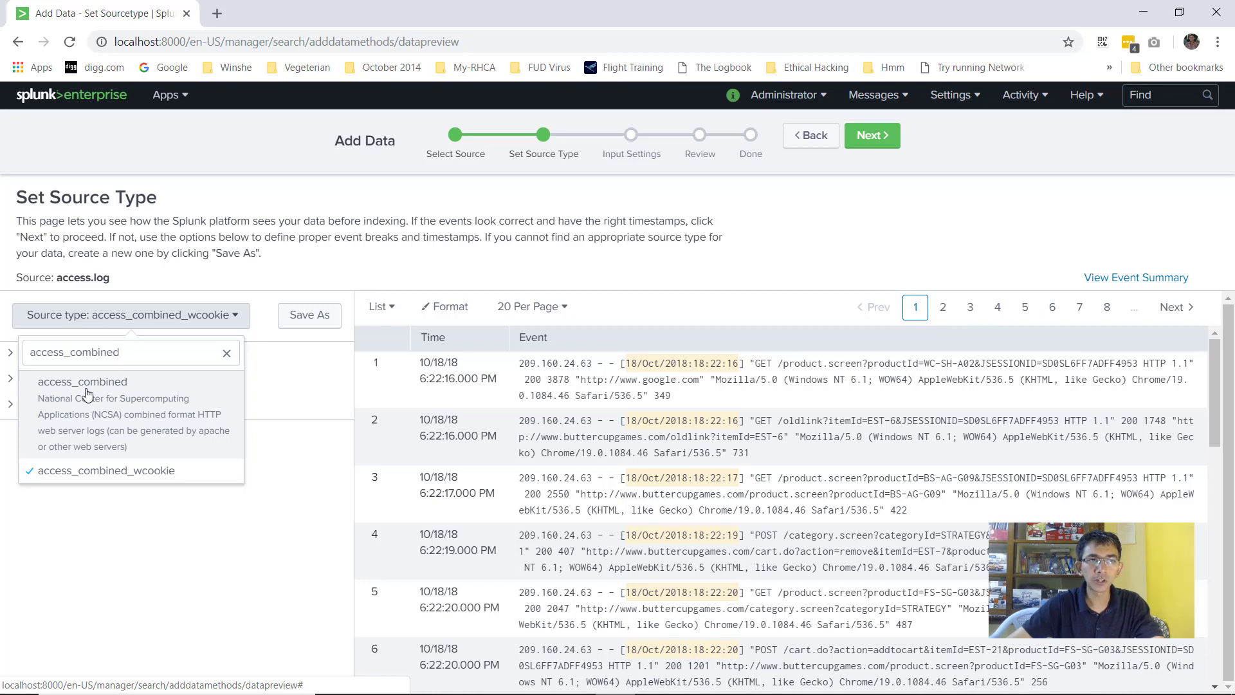
click(88, 398)
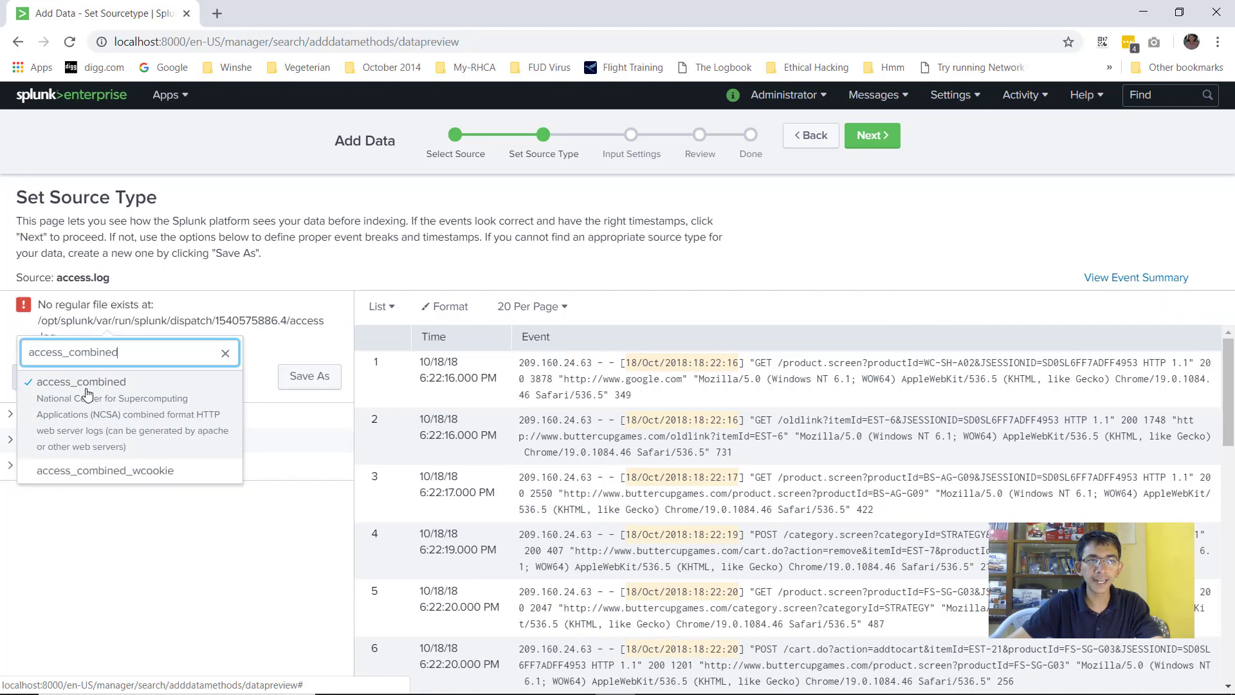
click(881, 143)
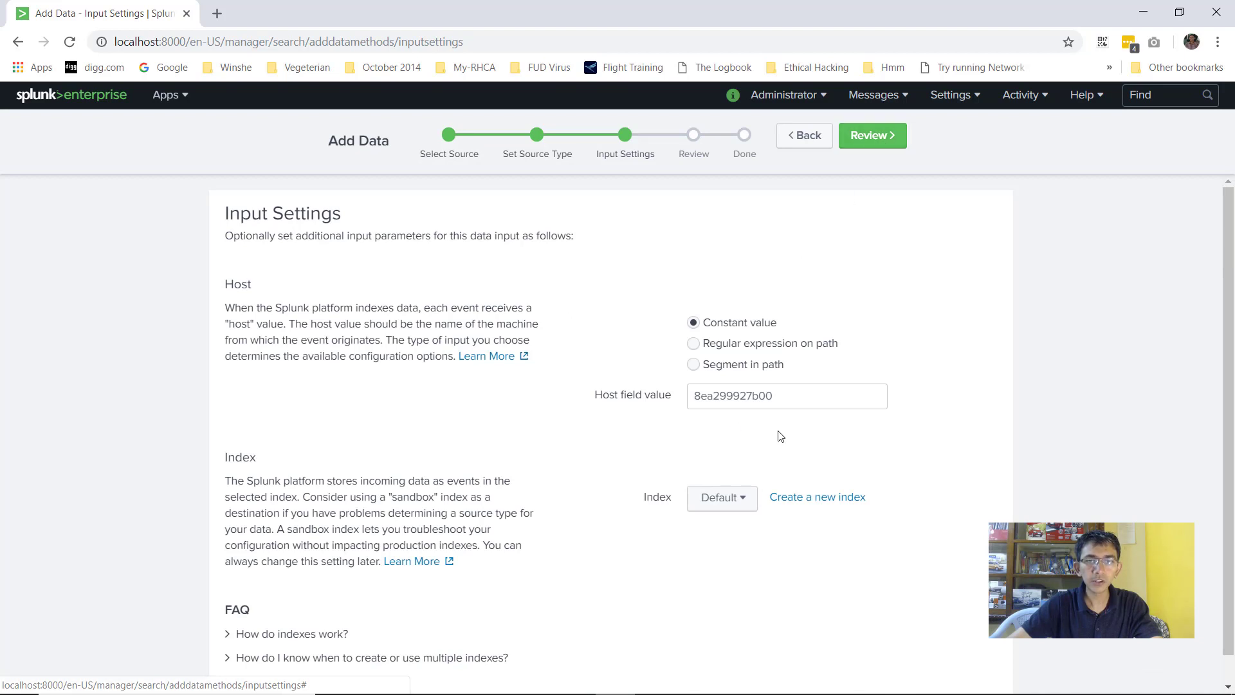
click(864, 134)
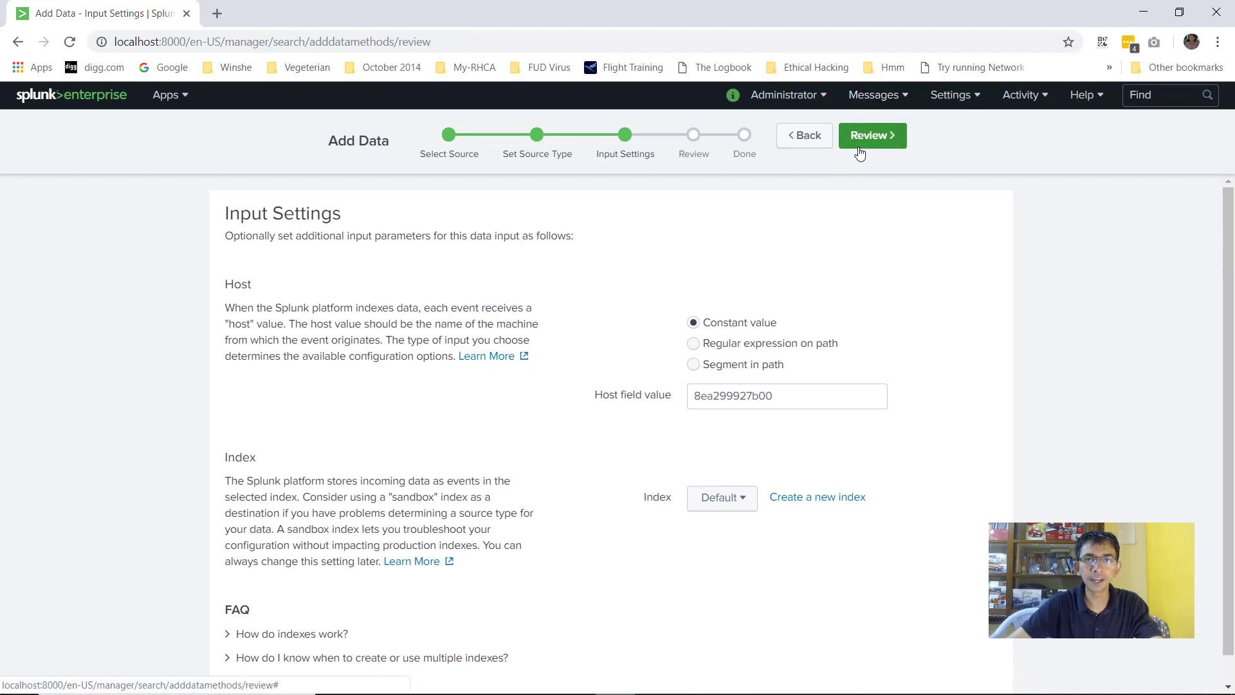
click(868, 136)
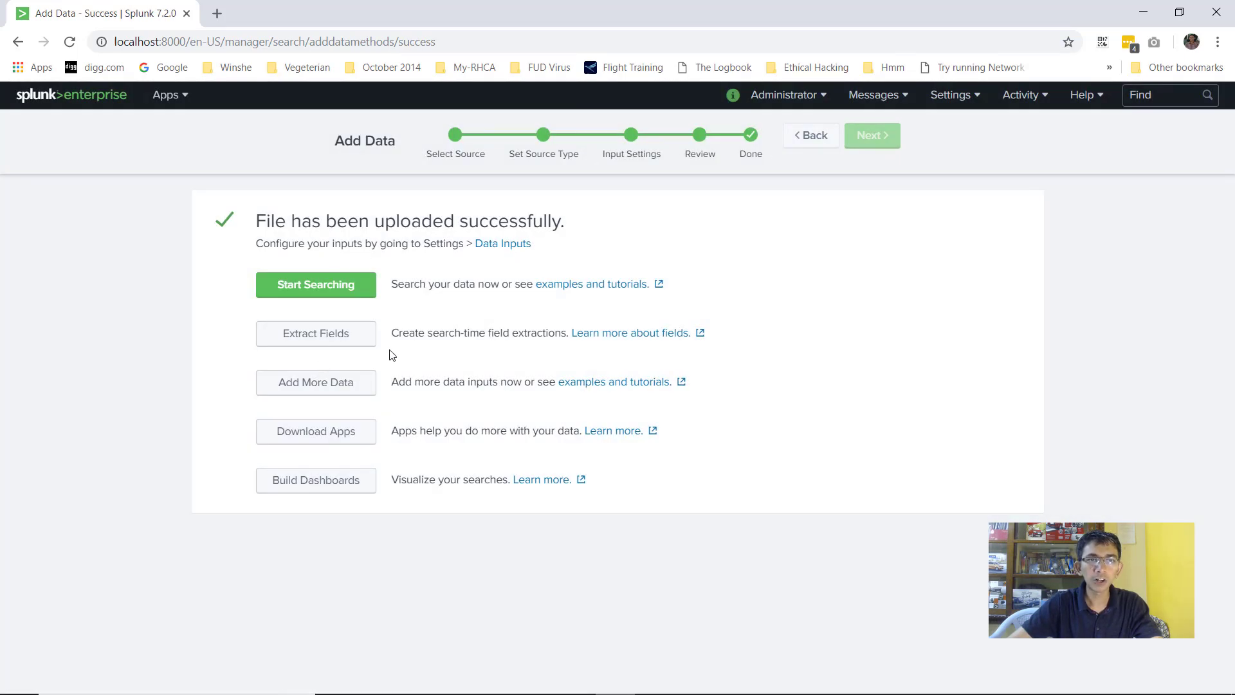
Start another file upload and select secure.log from the tutorial data folder
click(325, 384)
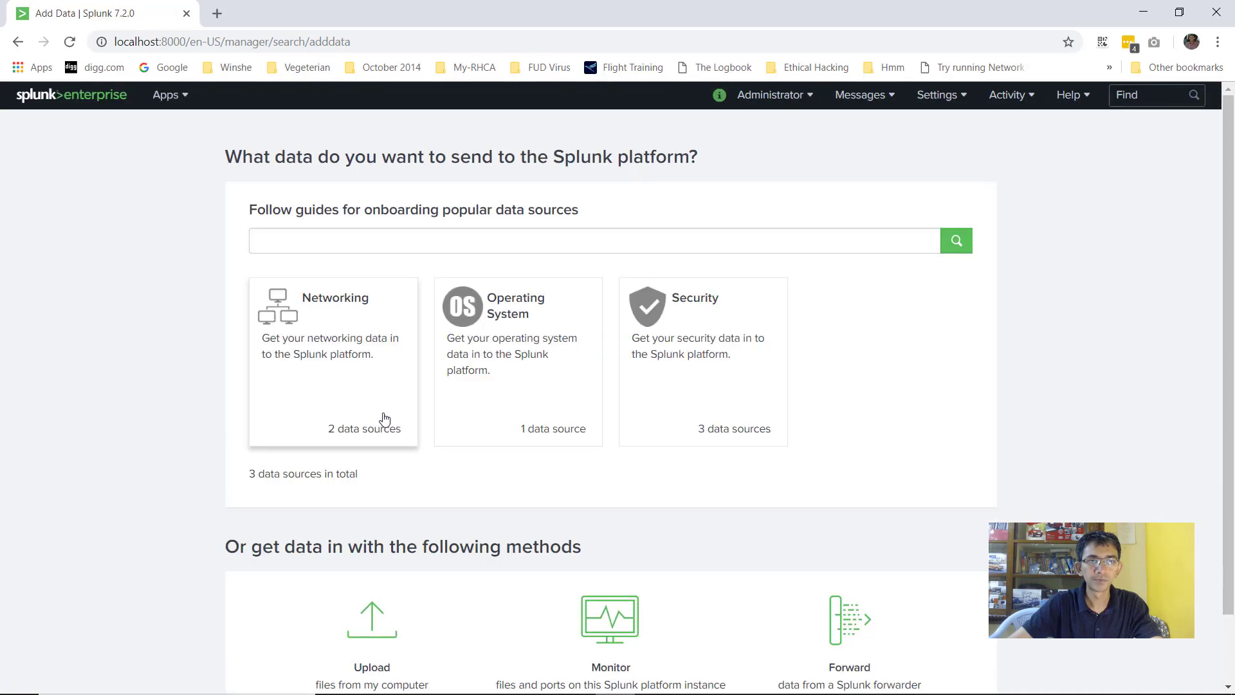
scroll(384, 421, down, 1)
click(389, 542)
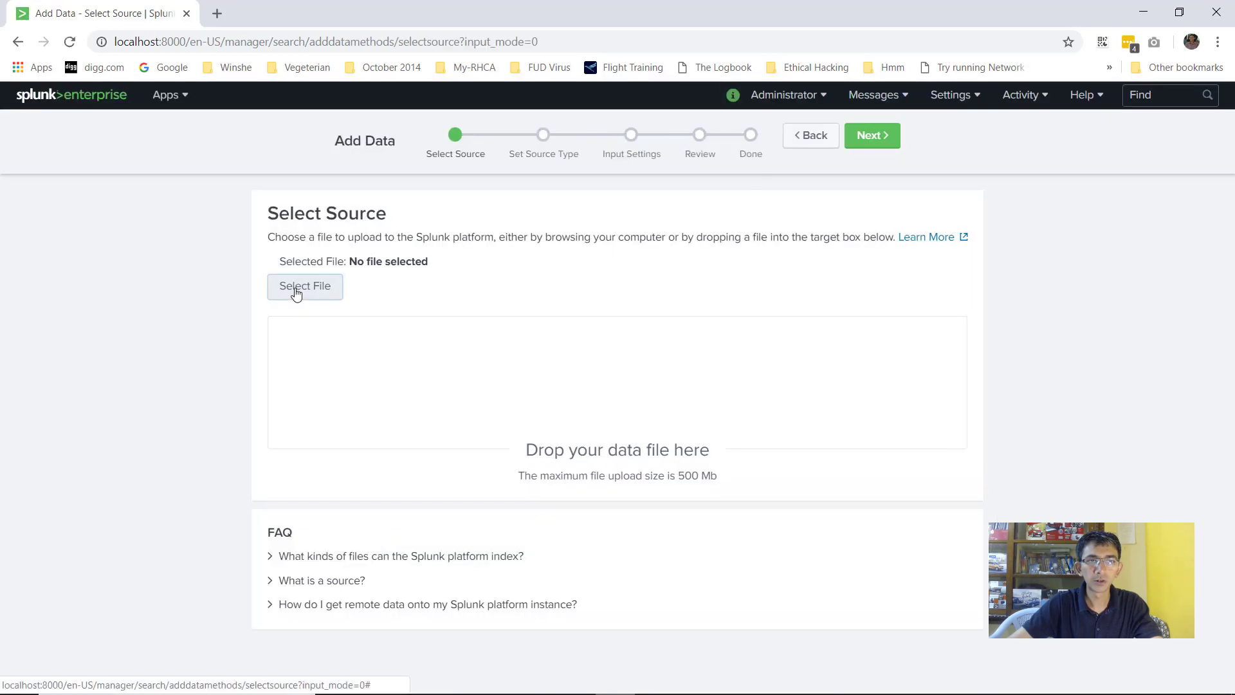
click(297, 292)
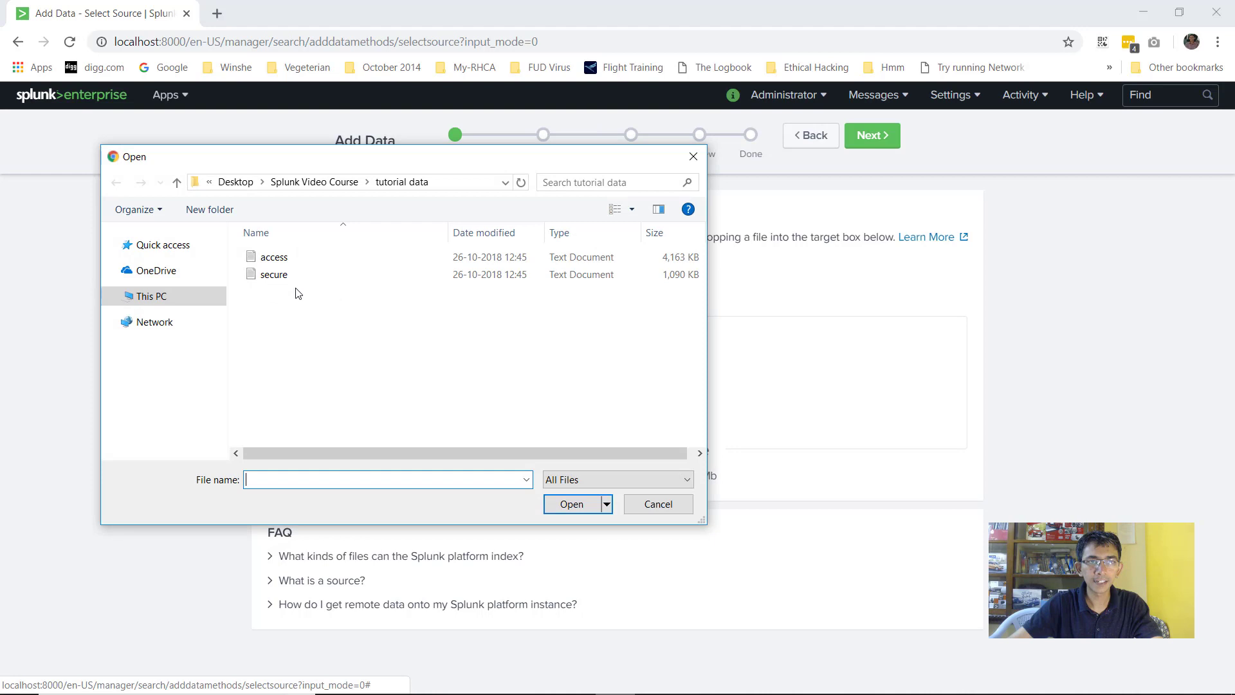
click(276, 275)
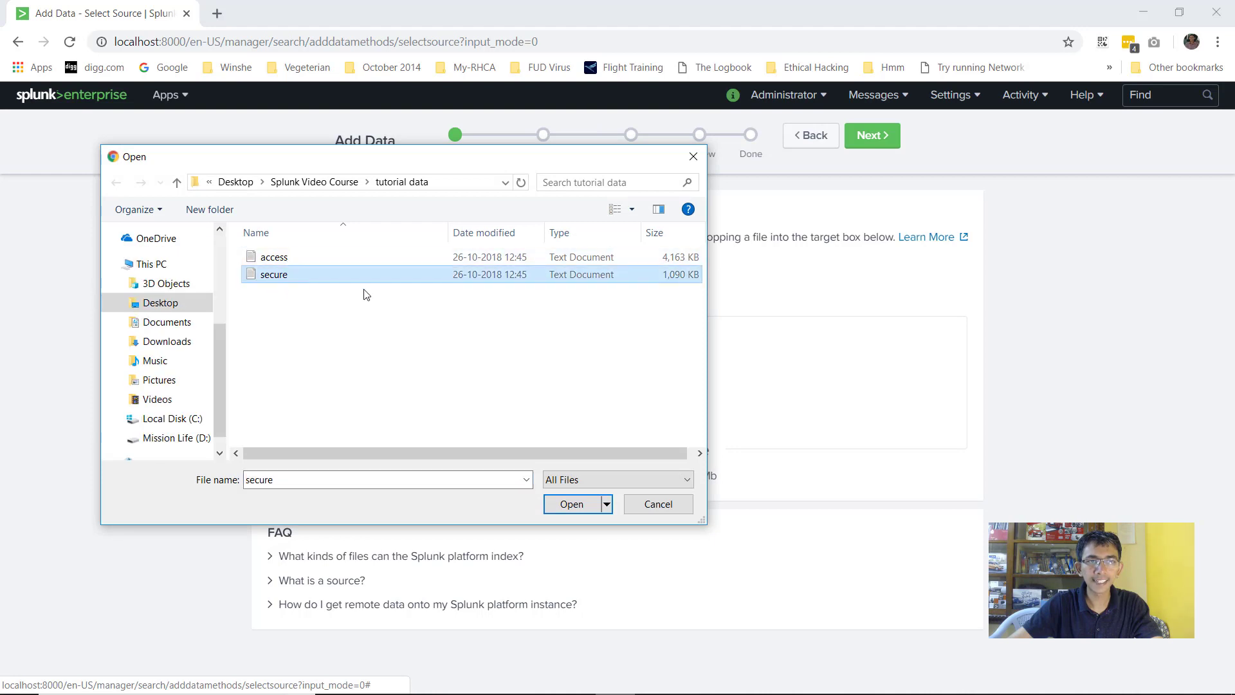
click(566, 505)
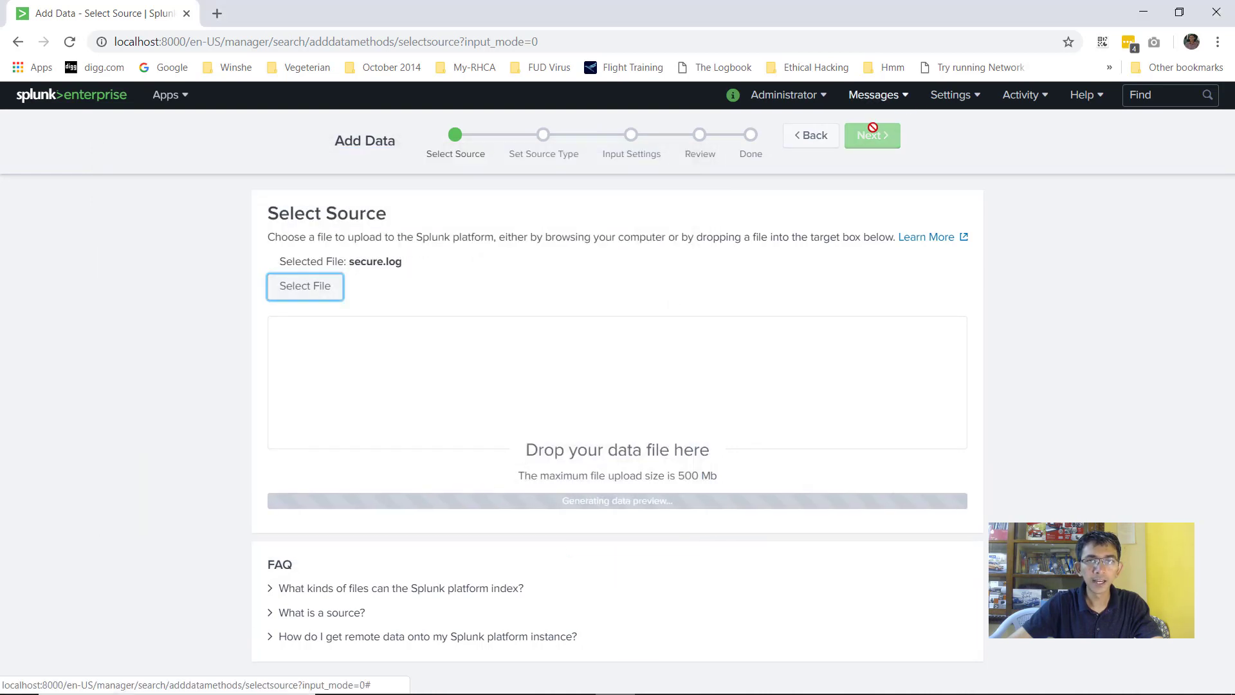
click(870, 135)
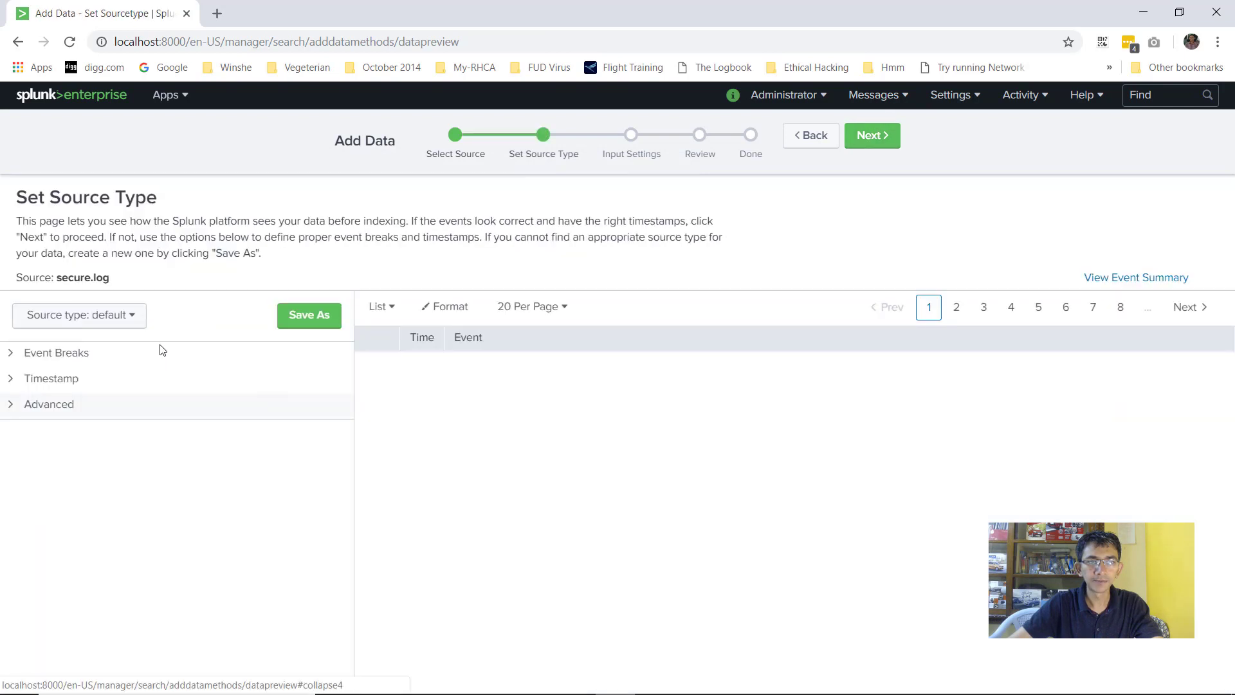
Set the source type to linux_secure, then review and submit secure.log
click(111, 325)
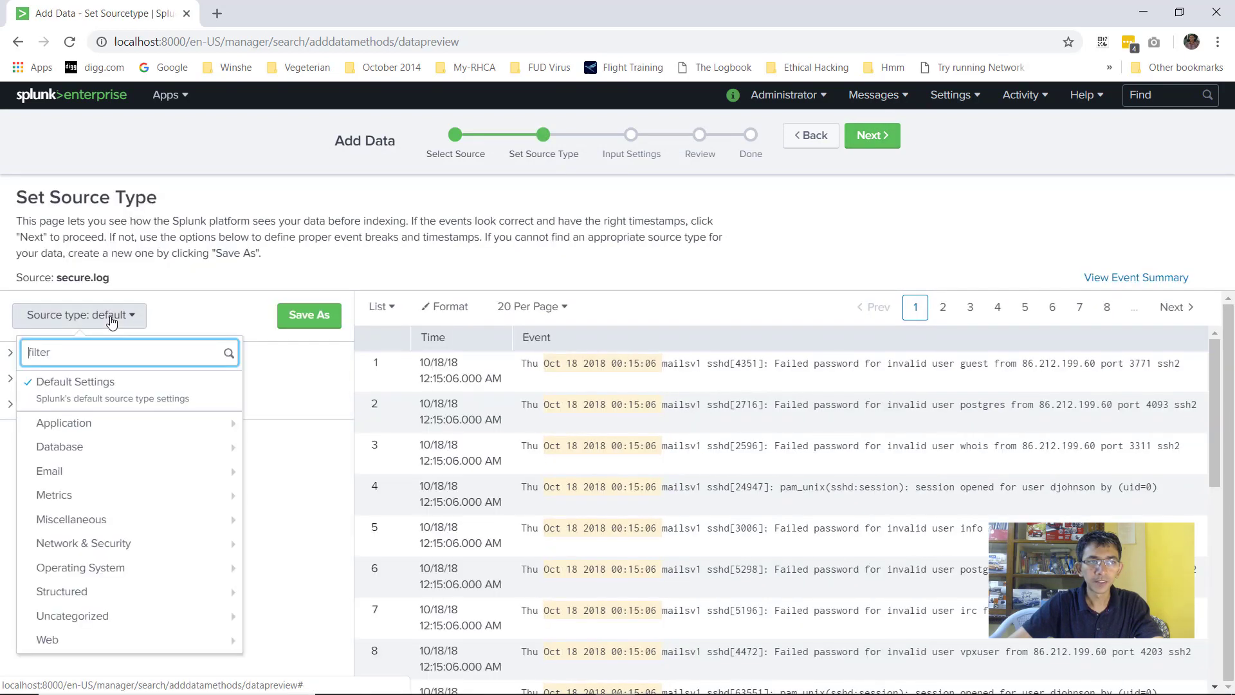
text(l)
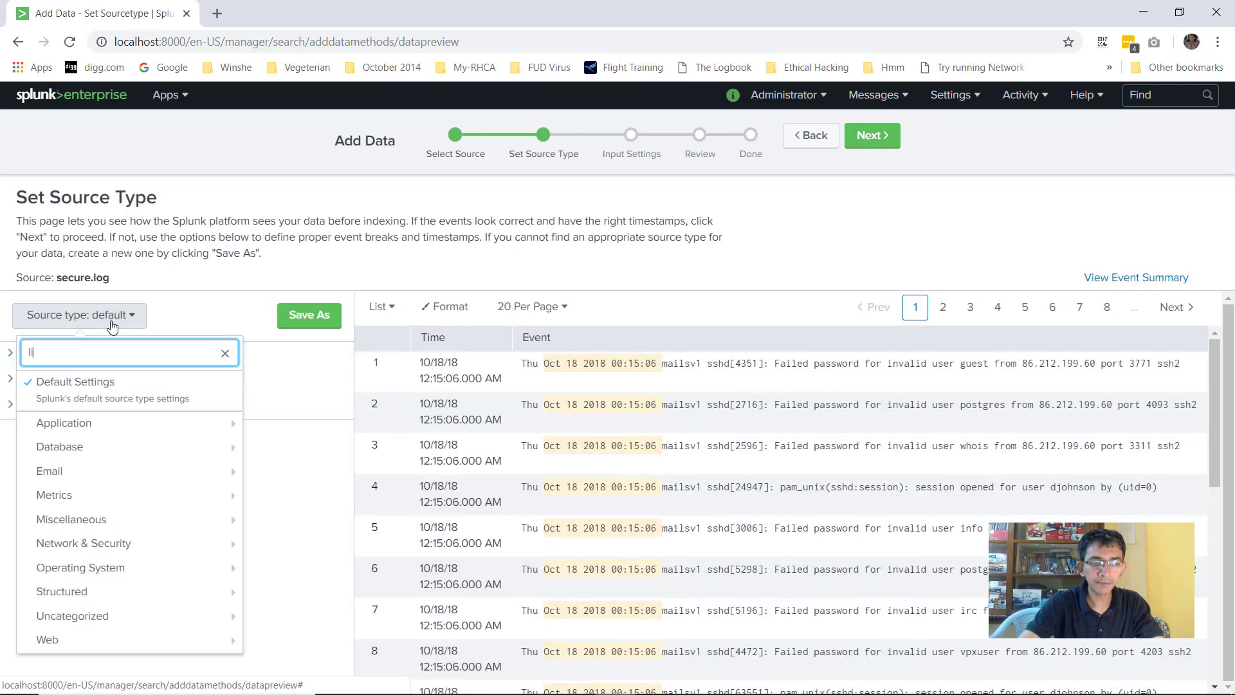
text(inux_s)
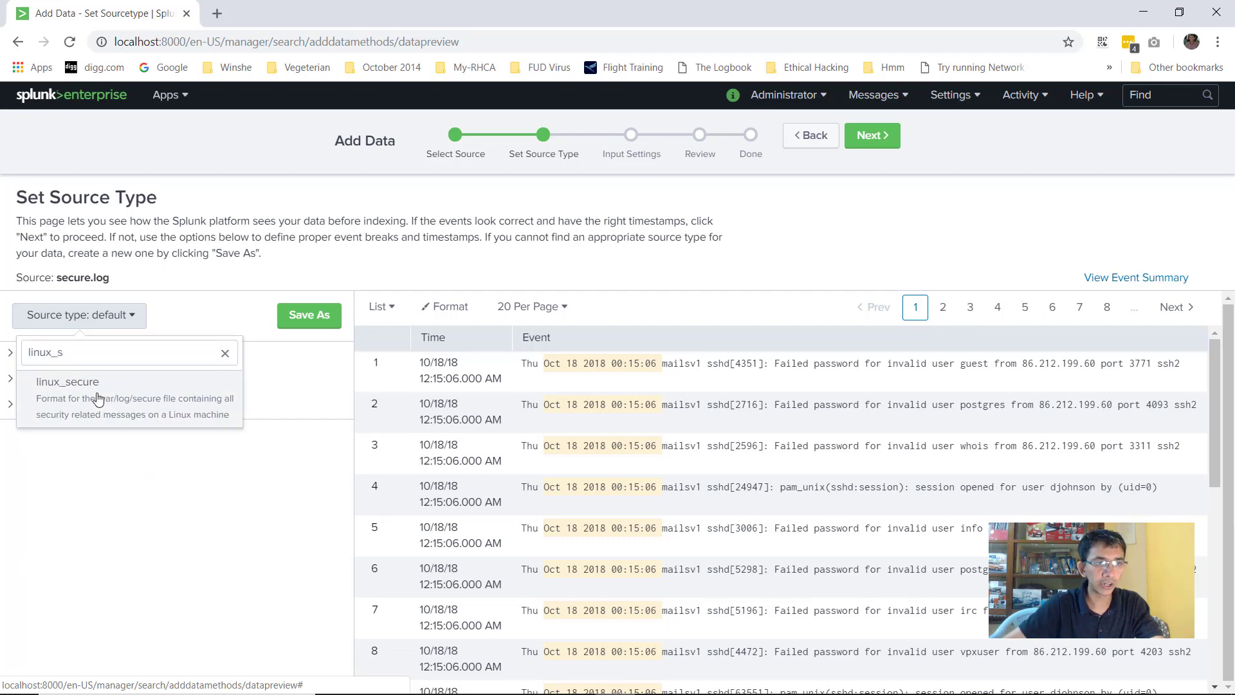
click(104, 399)
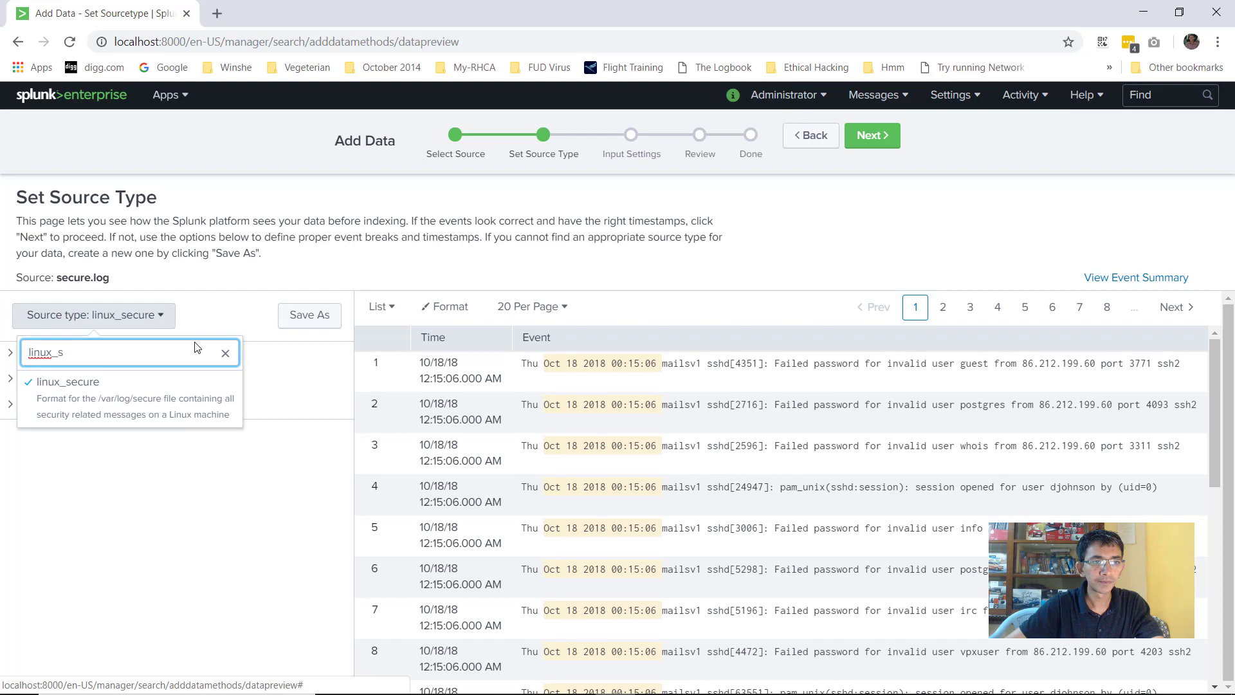
click(138, 389)
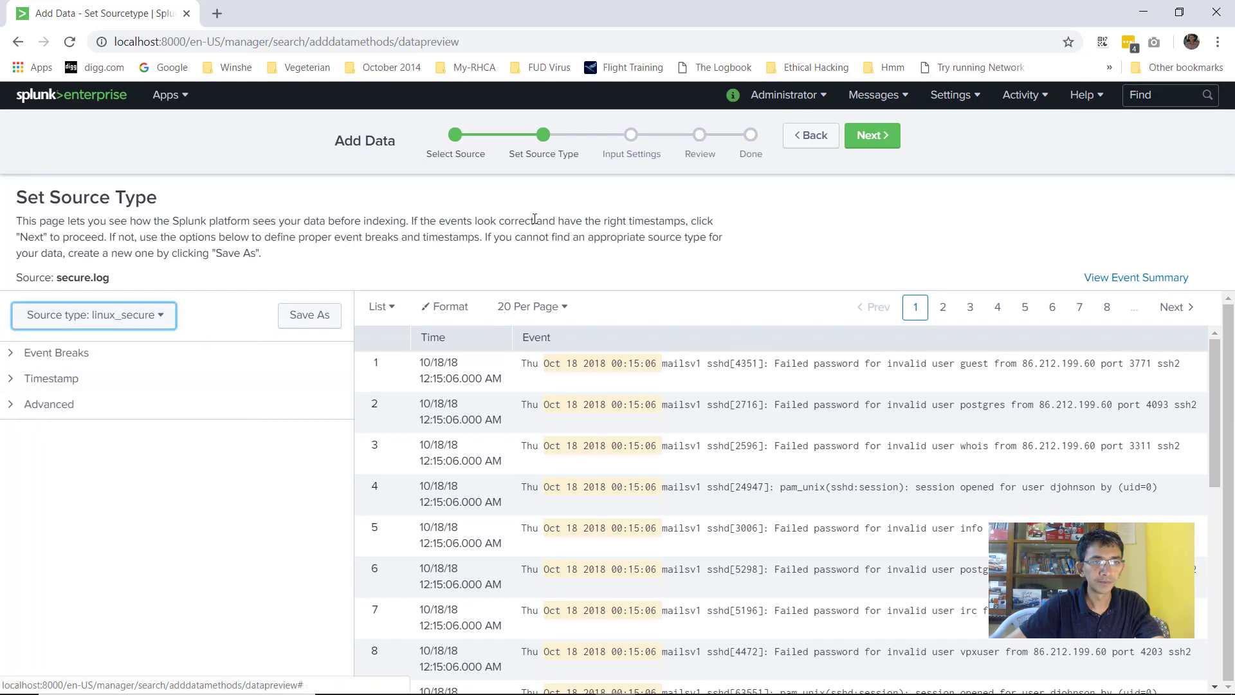
click(873, 136)
click(879, 138)
click(879, 143)
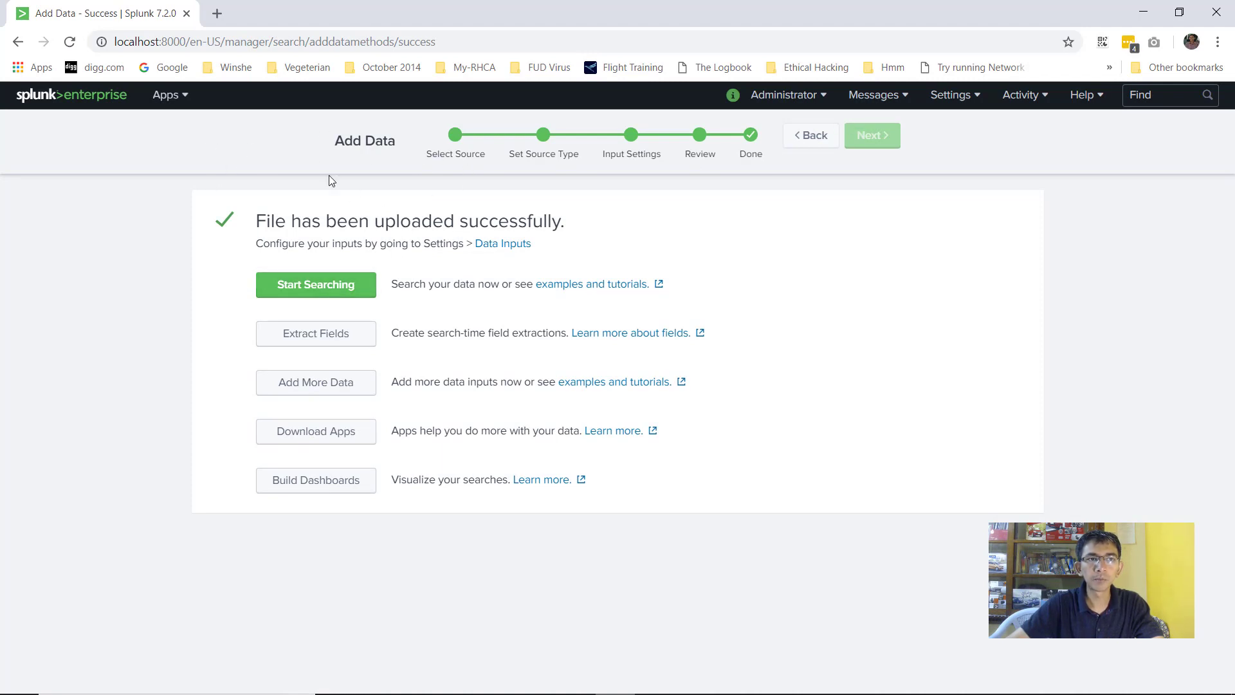
Open the Search & Reporting app from the Splunk home page, skipping the tour
click(60, 101)
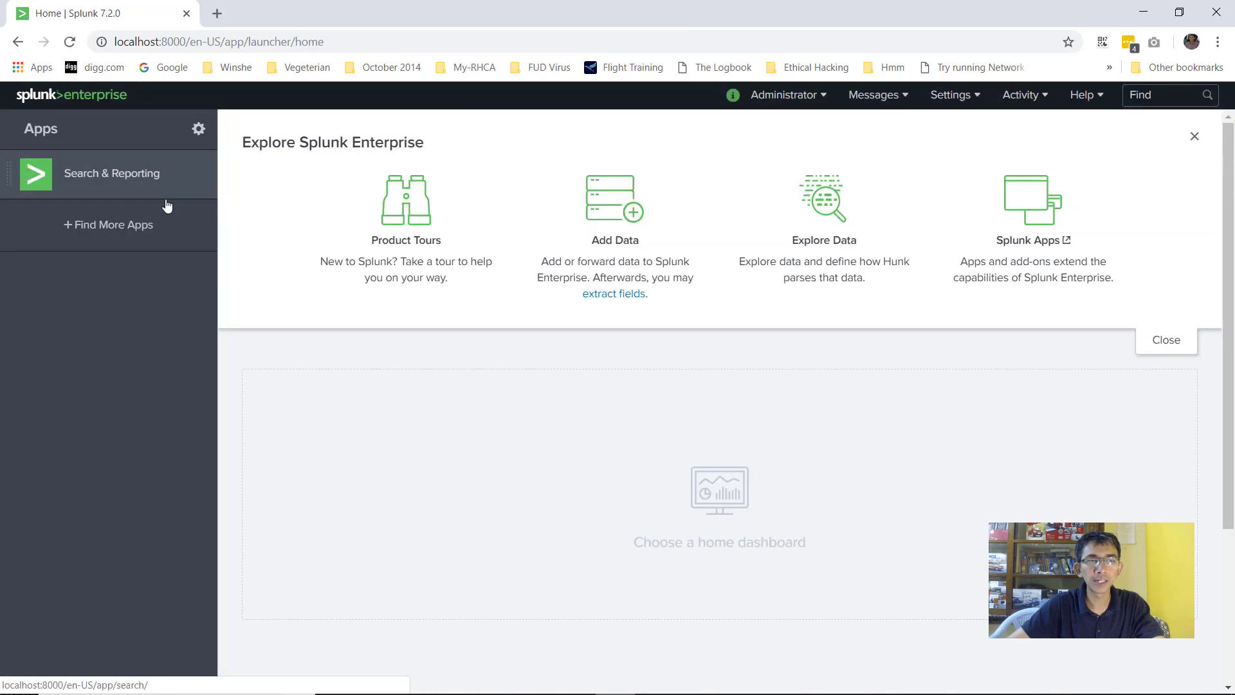
click(127, 185)
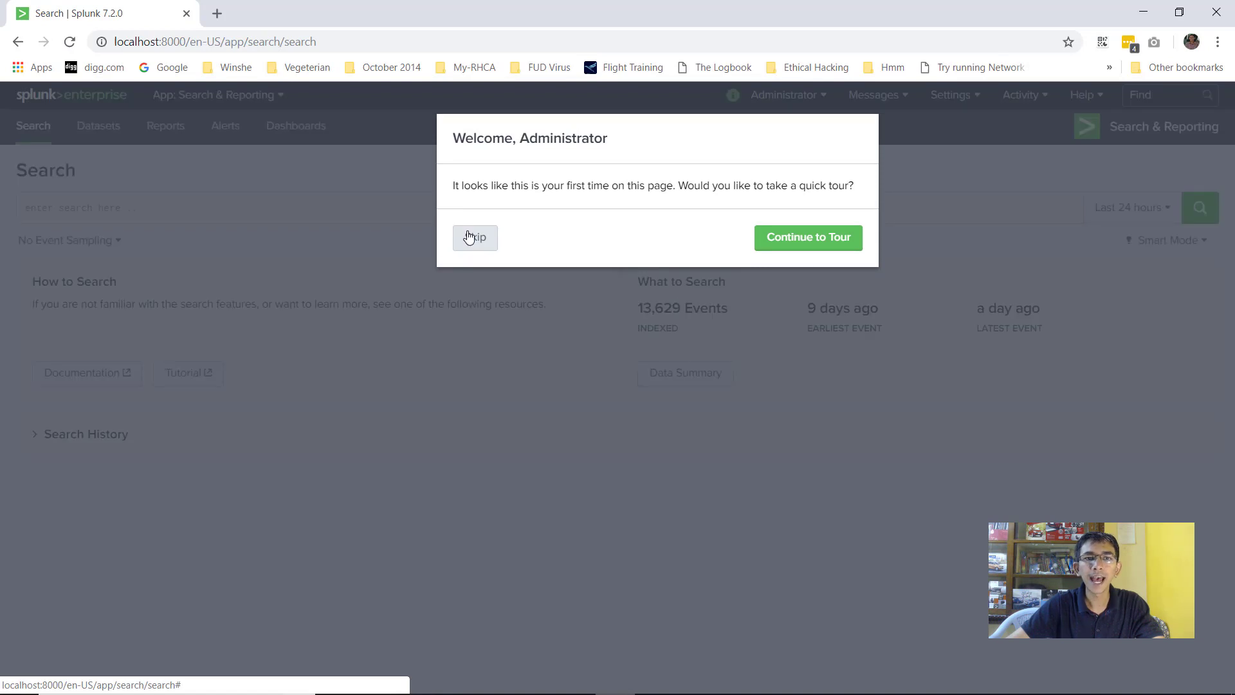
click(474, 234)
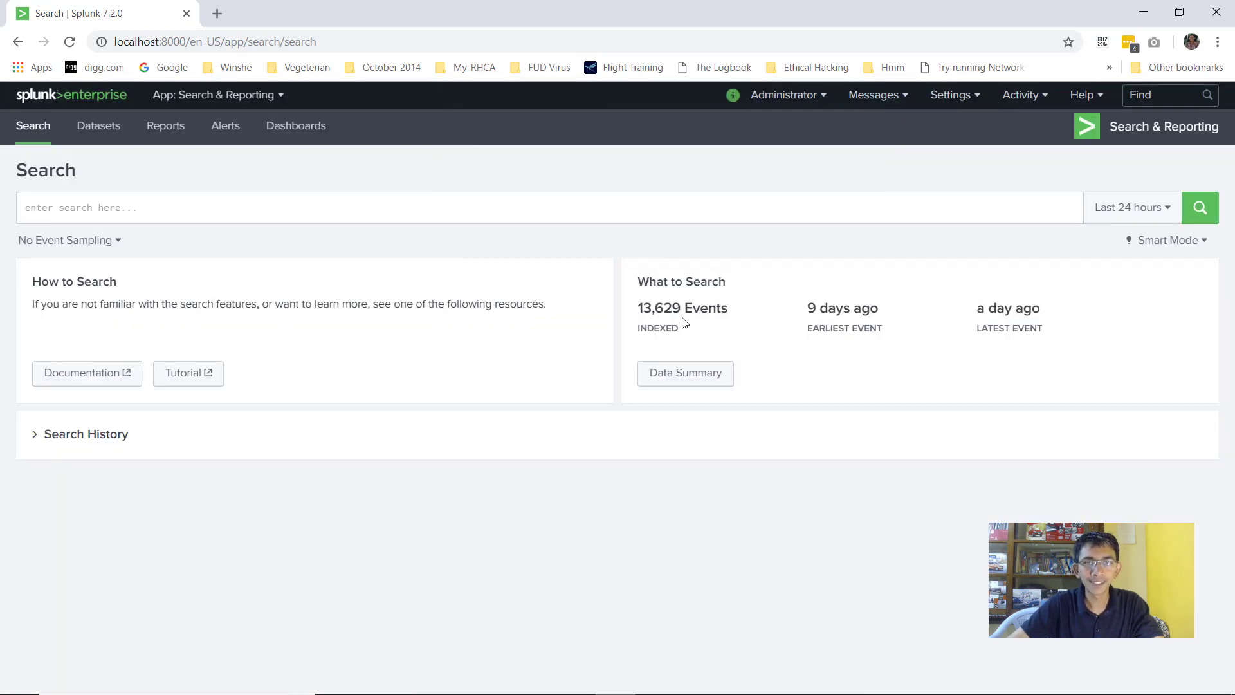
drag(638, 308, 668, 308)
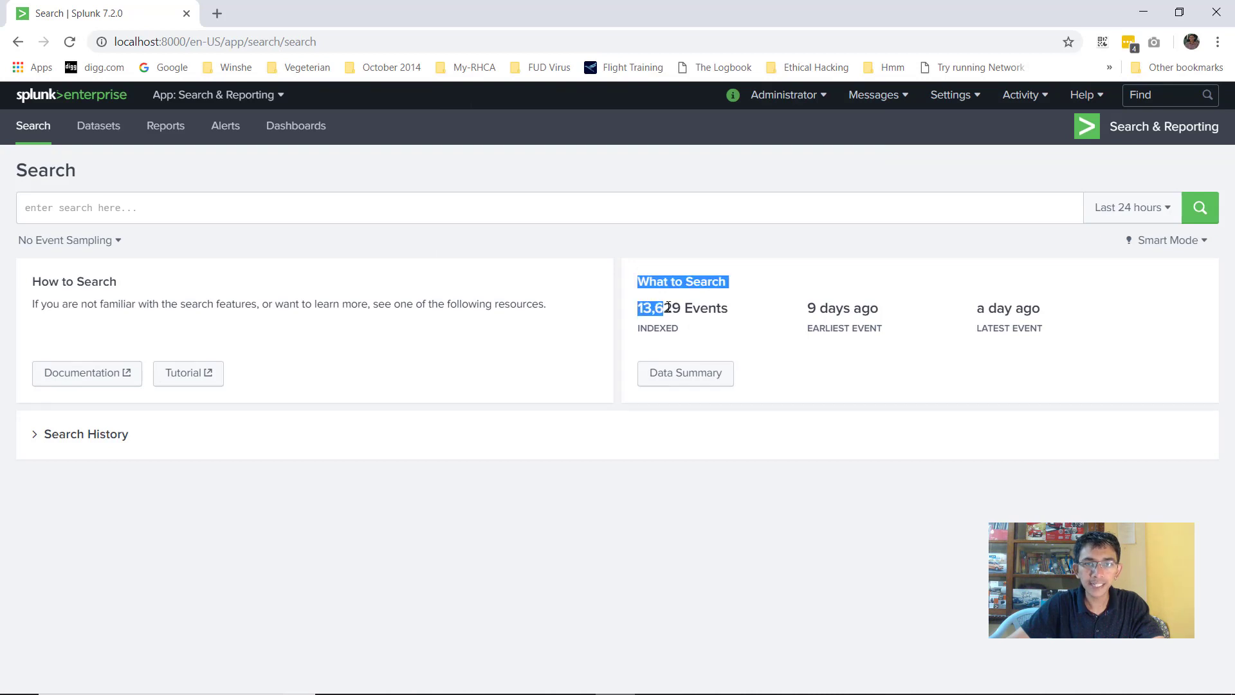
click(677, 312)
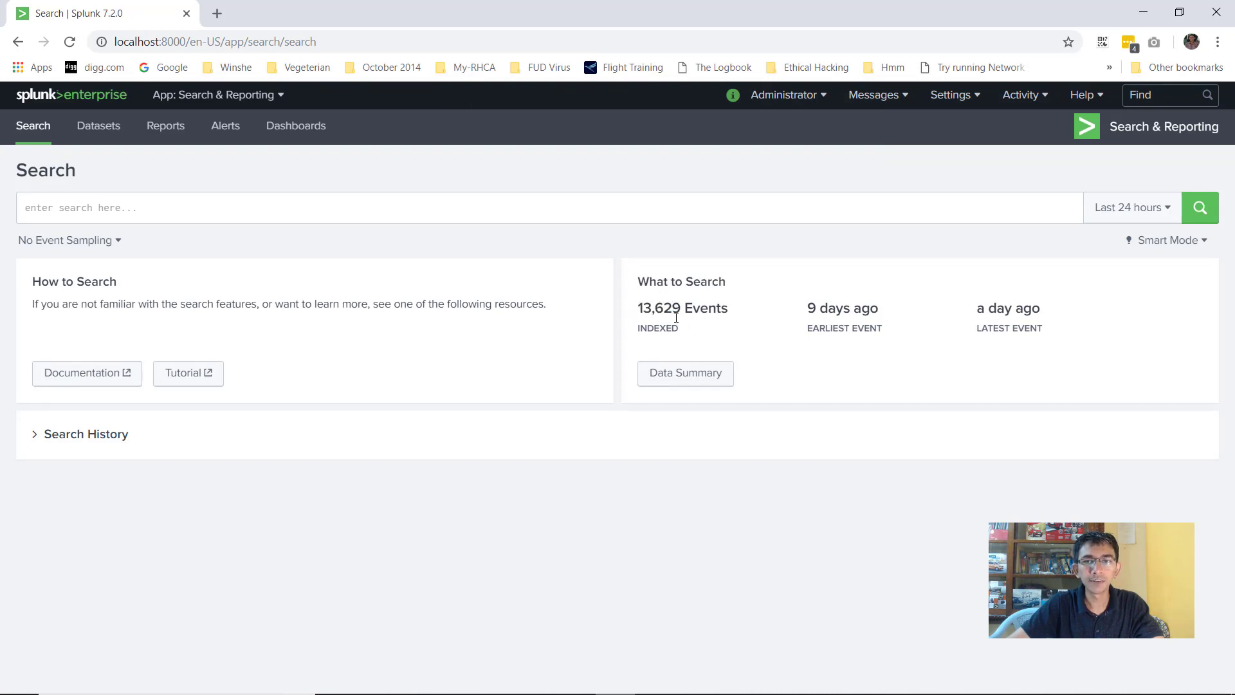
Review the Sources and Sourcetypes lists in the Data Summary, then close it
click(672, 381)
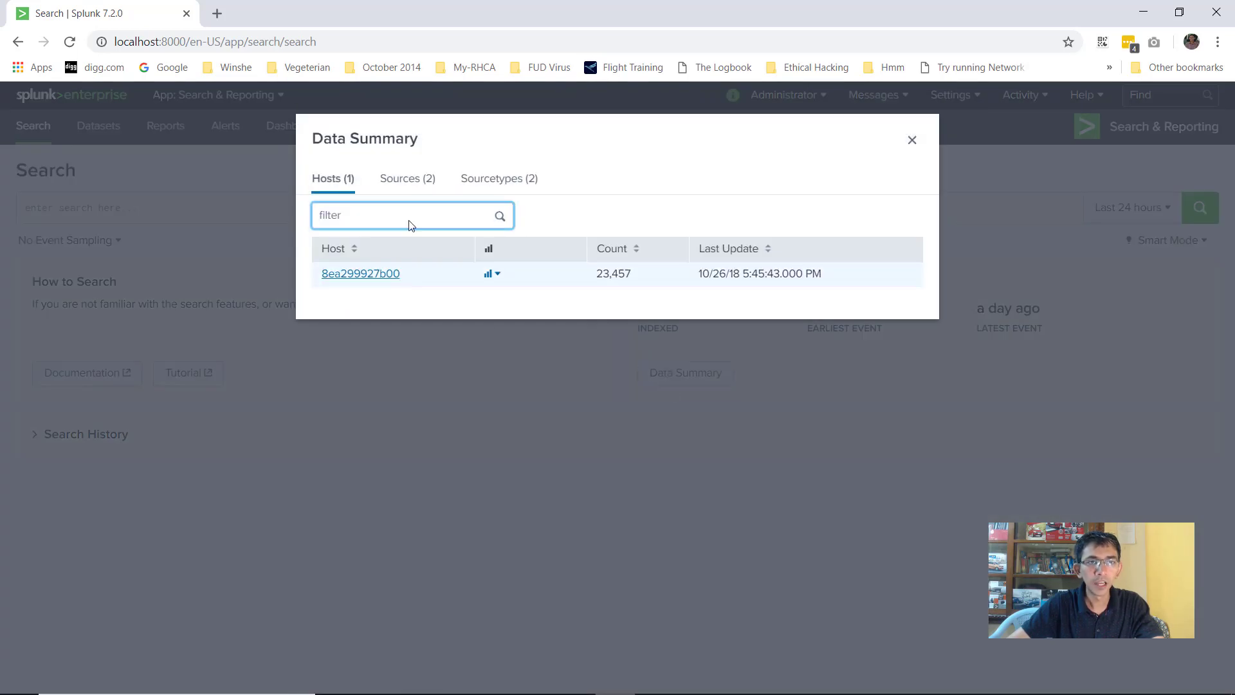
click(410, 180)
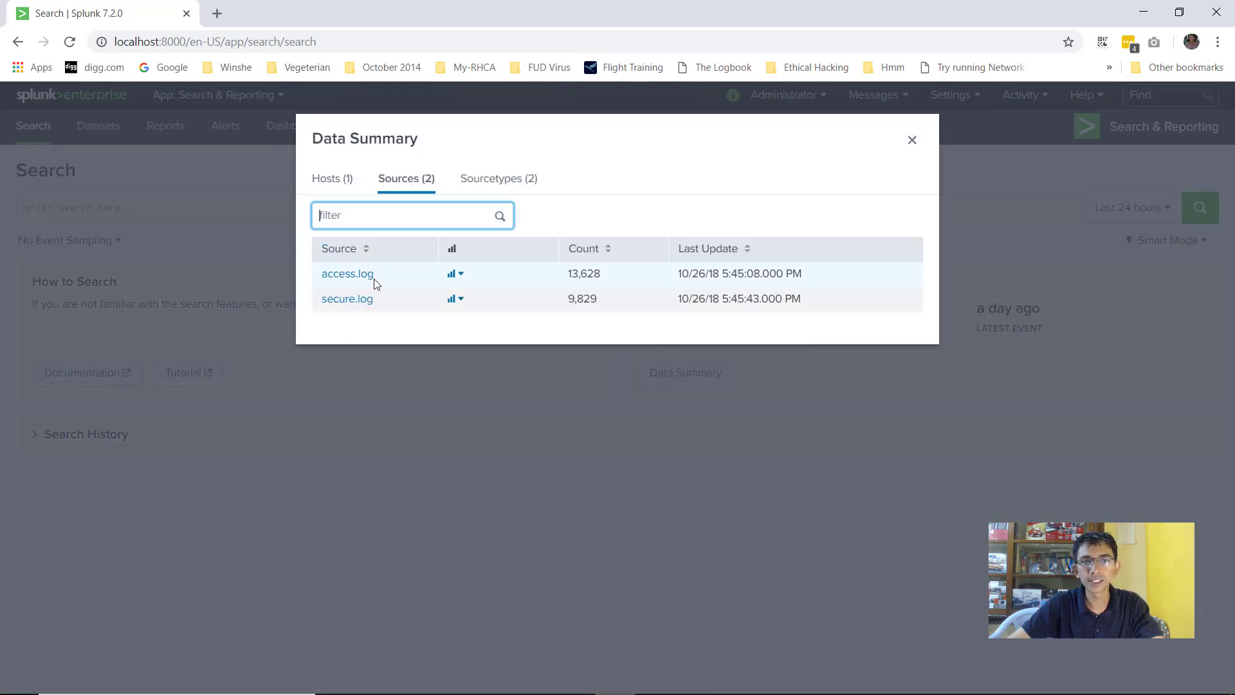
click(488, 182)
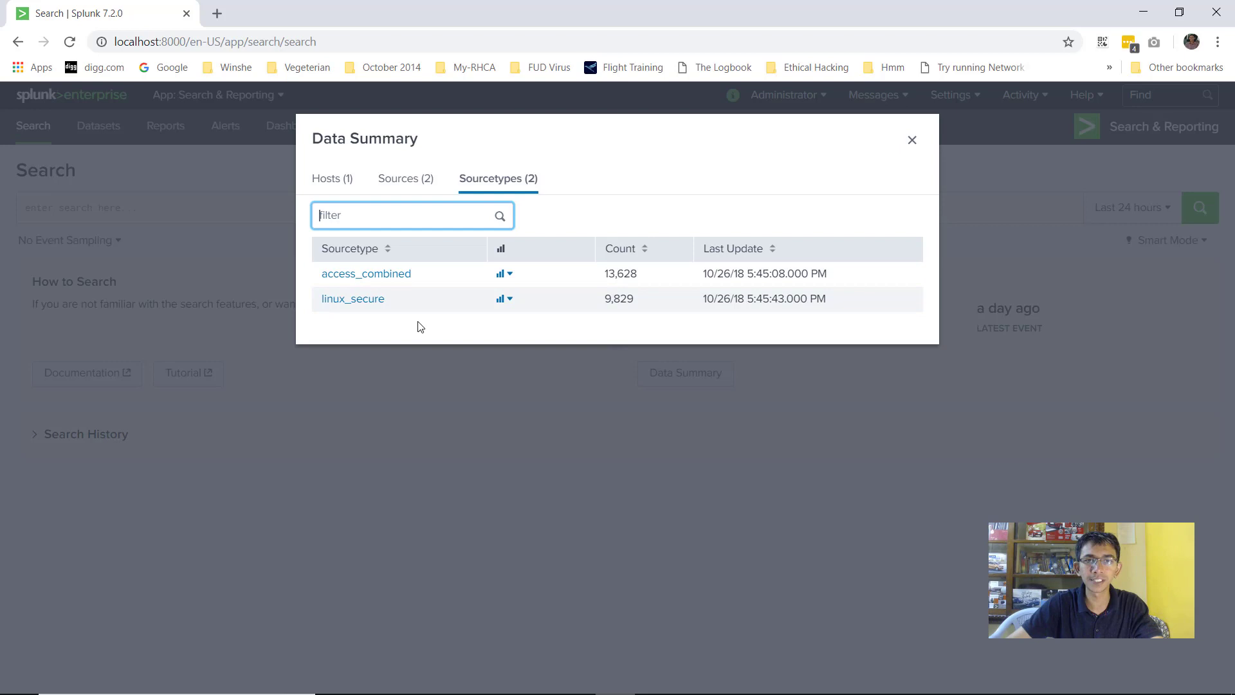
click(912, 140)
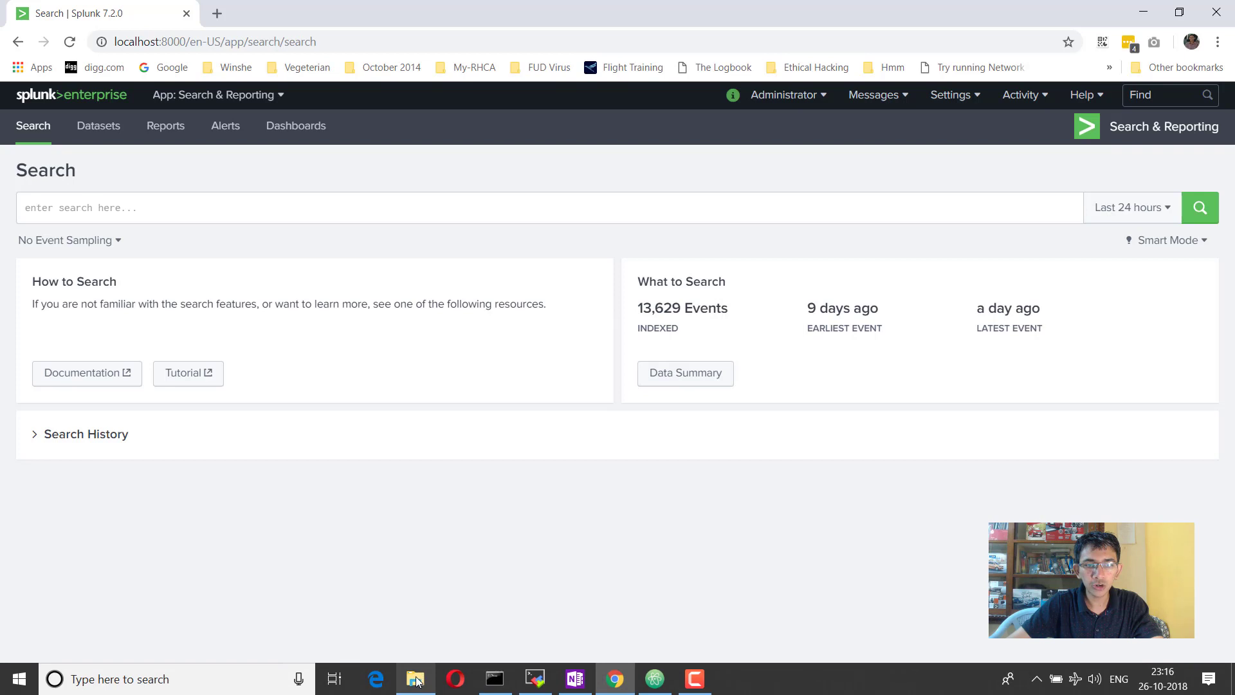
Open the access log file from the tutorial data folder in Atom
click(417, 679)
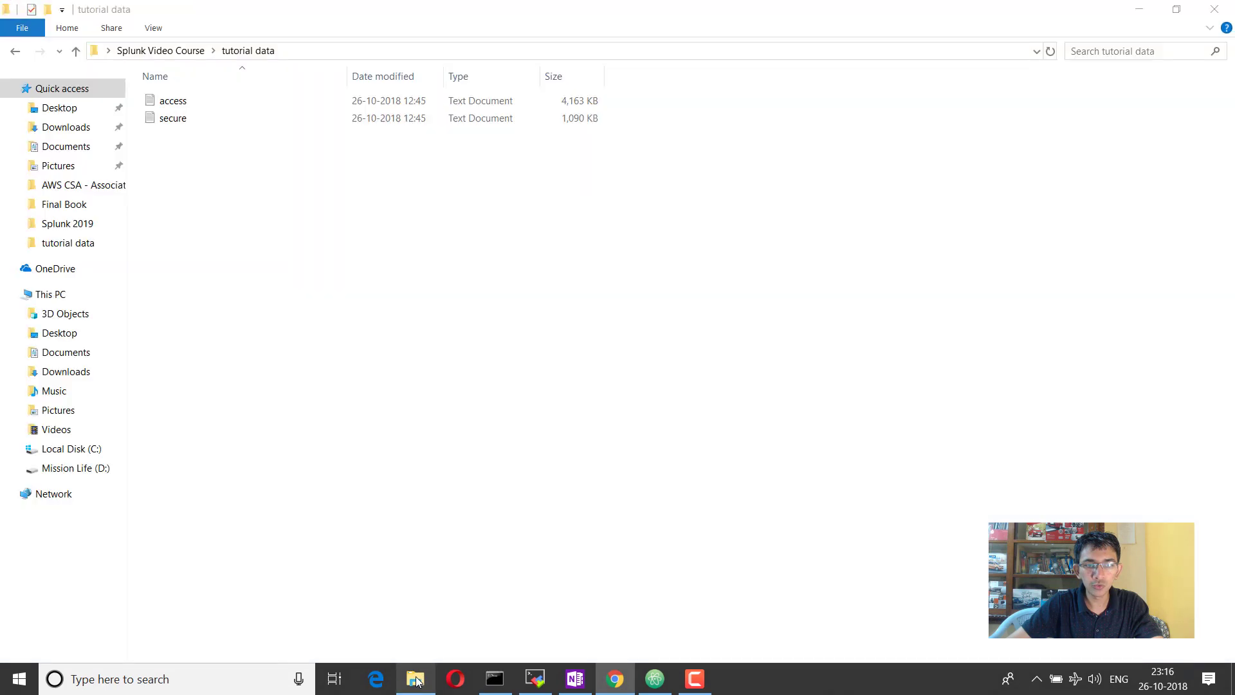
click(191, 108)
right_click(190, 104)
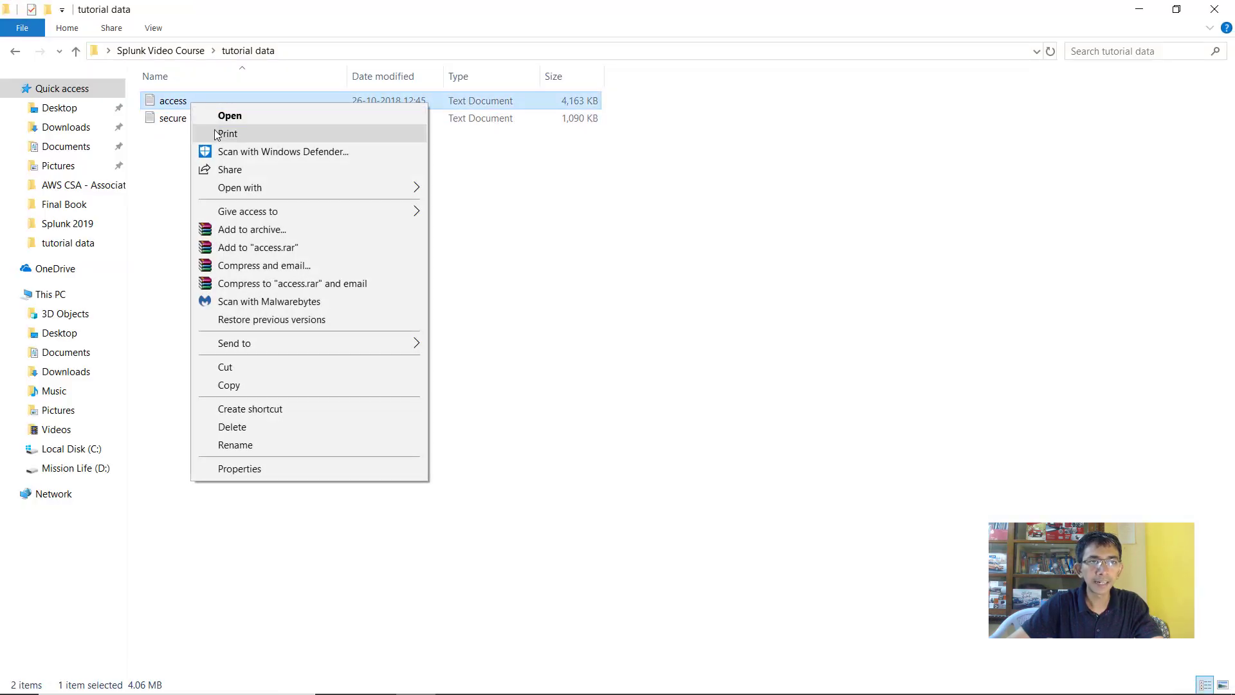
mouse_move(260, 190)
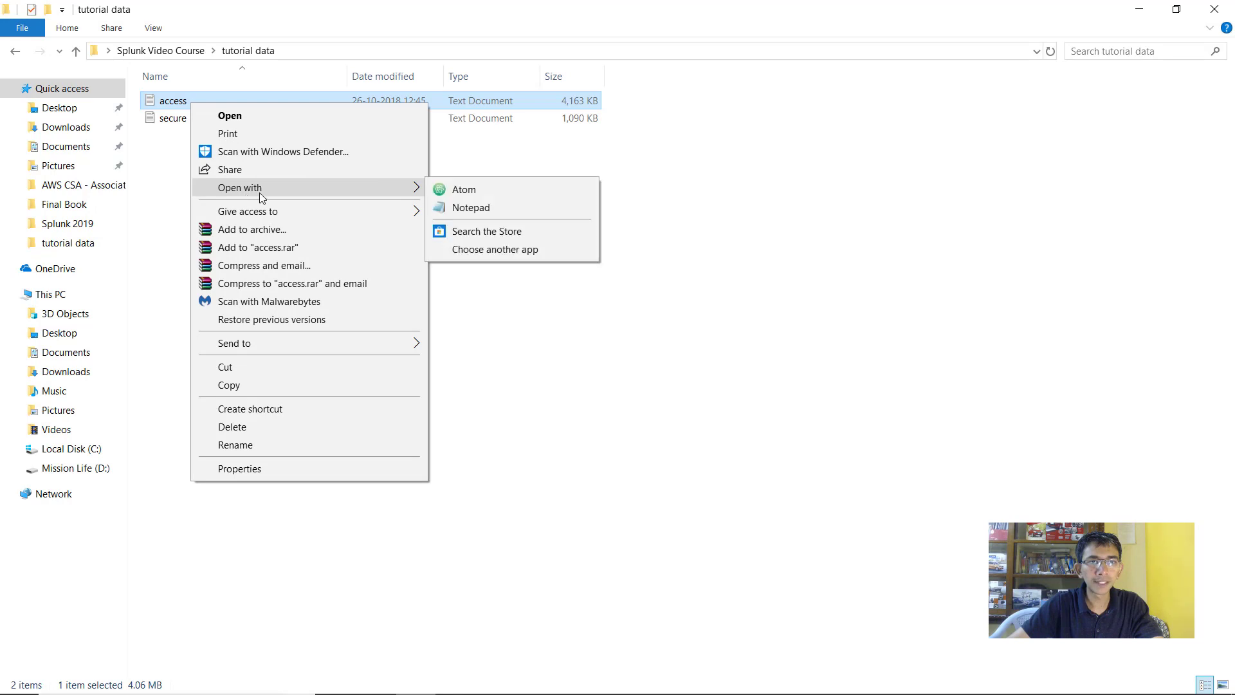
click(453, 193)
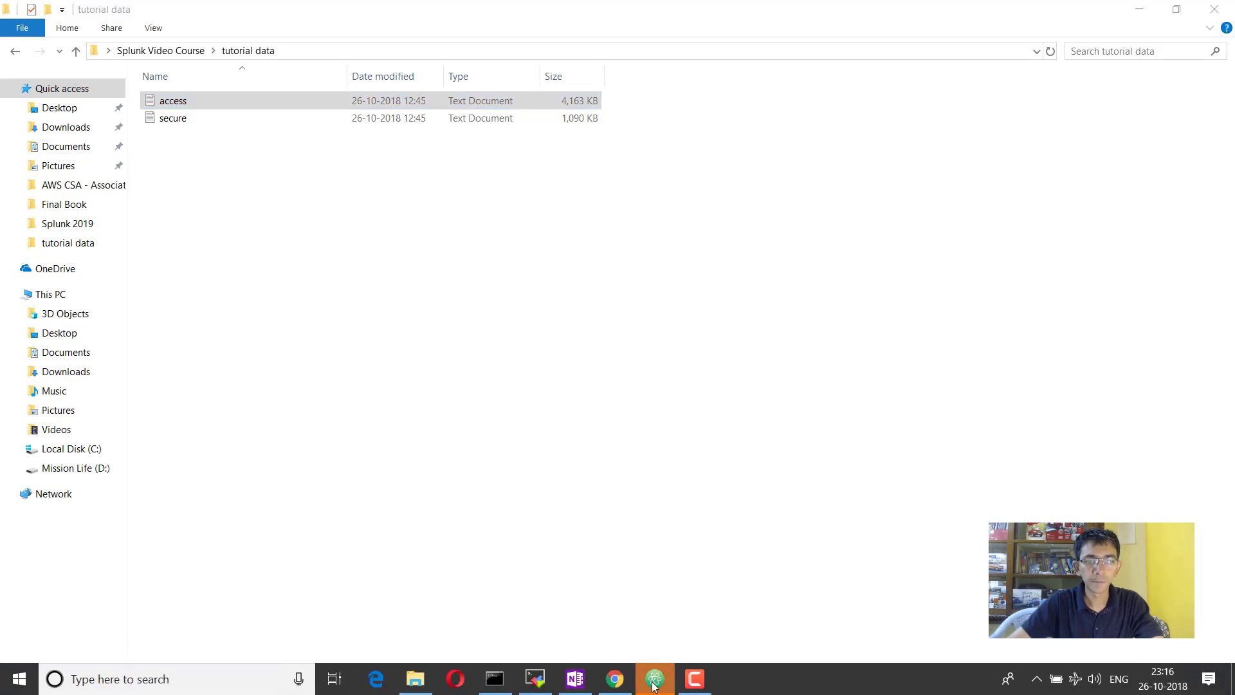
Copy the first log line of access.log
scroll(557, 223, down, 10)
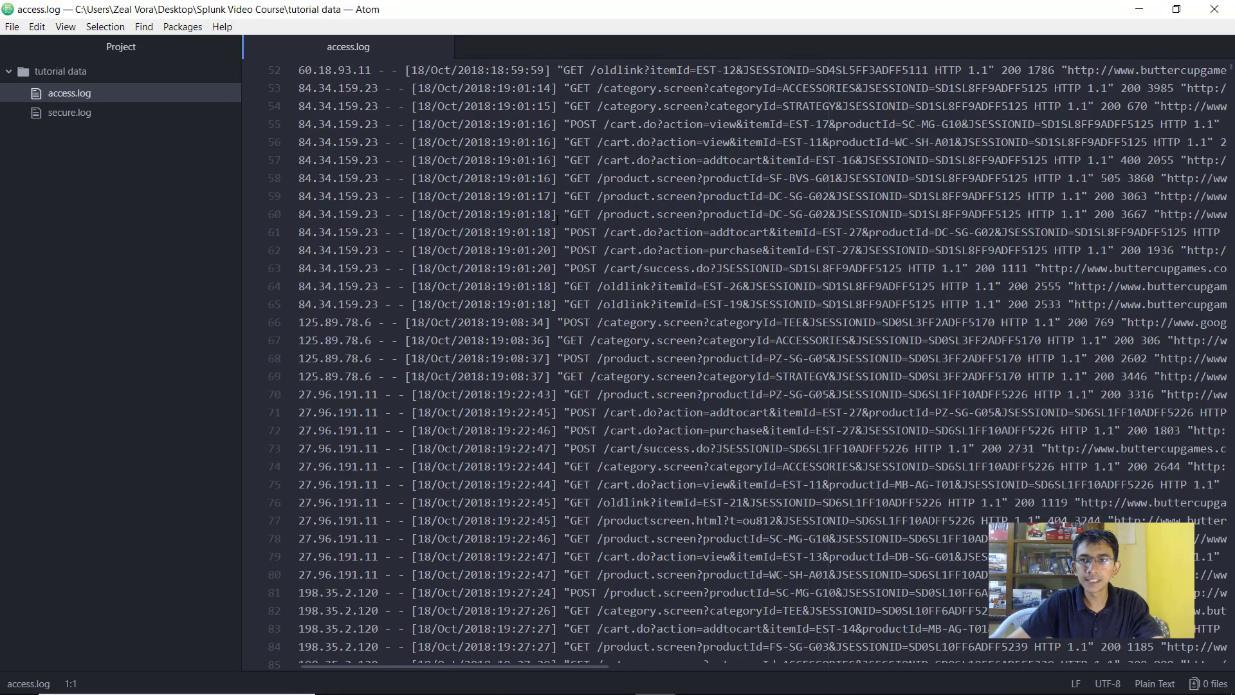
scroll(557, 212, up, 10)
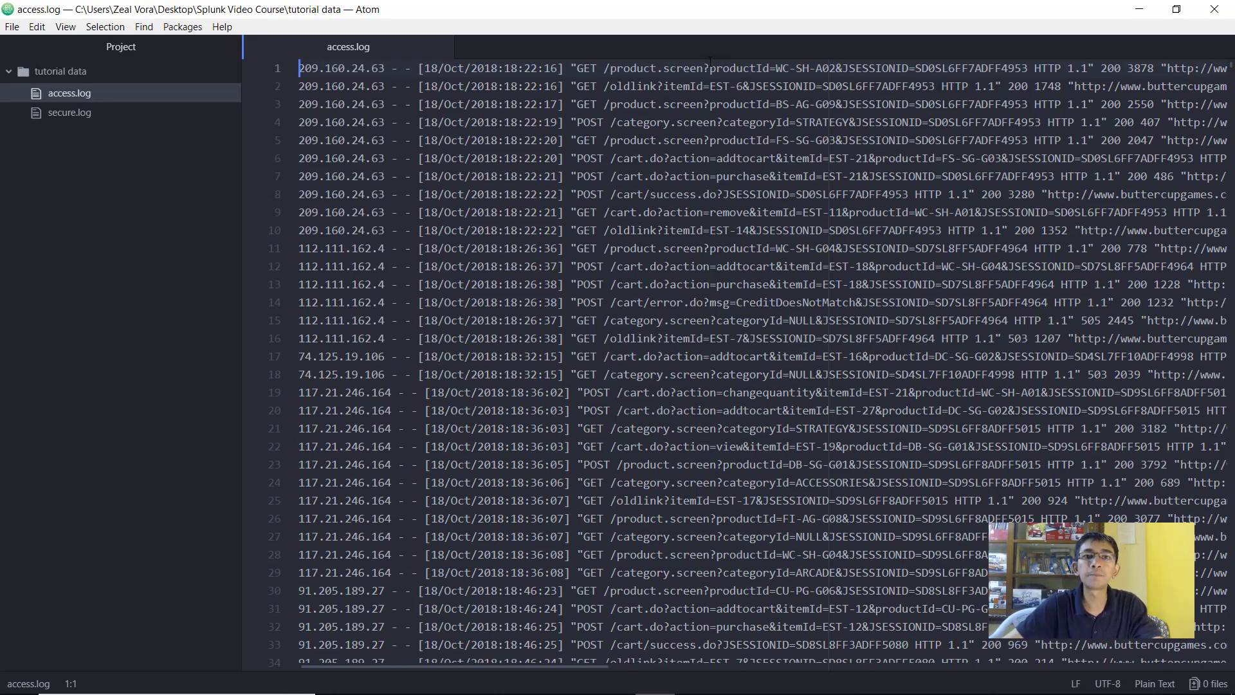
scroll(446, 163, down, 5)
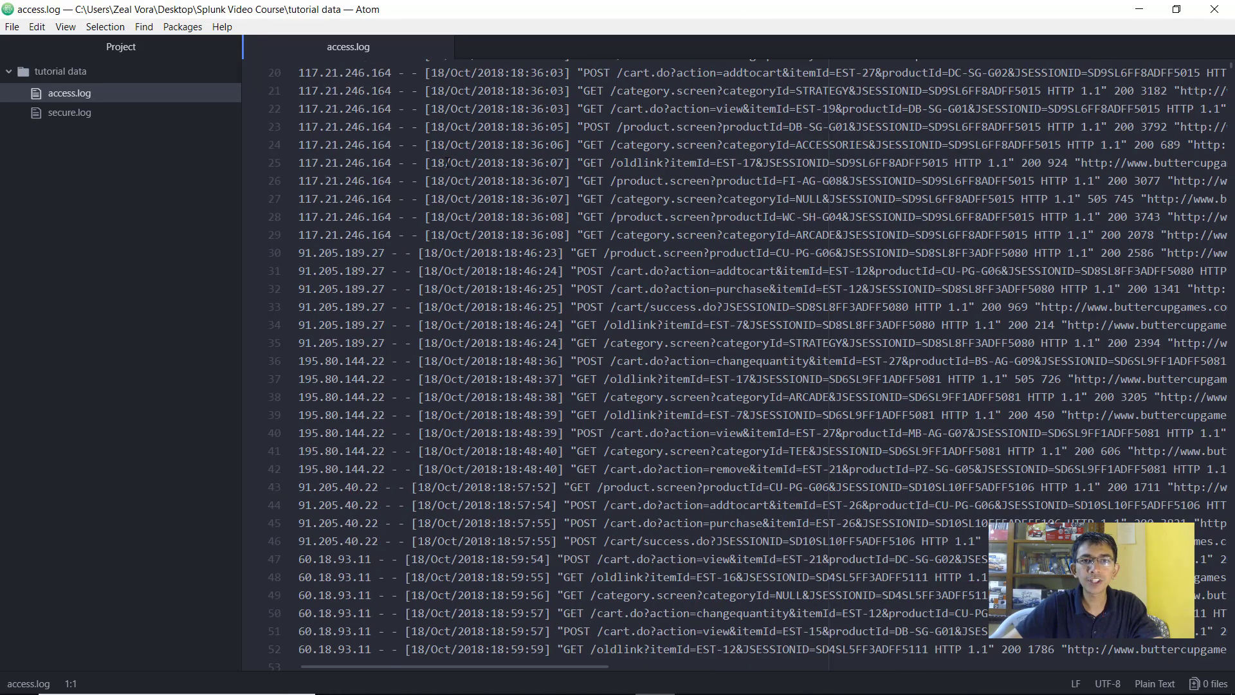
scroll(446, 163, down, 4)
scroll(450, 141, up, 10)
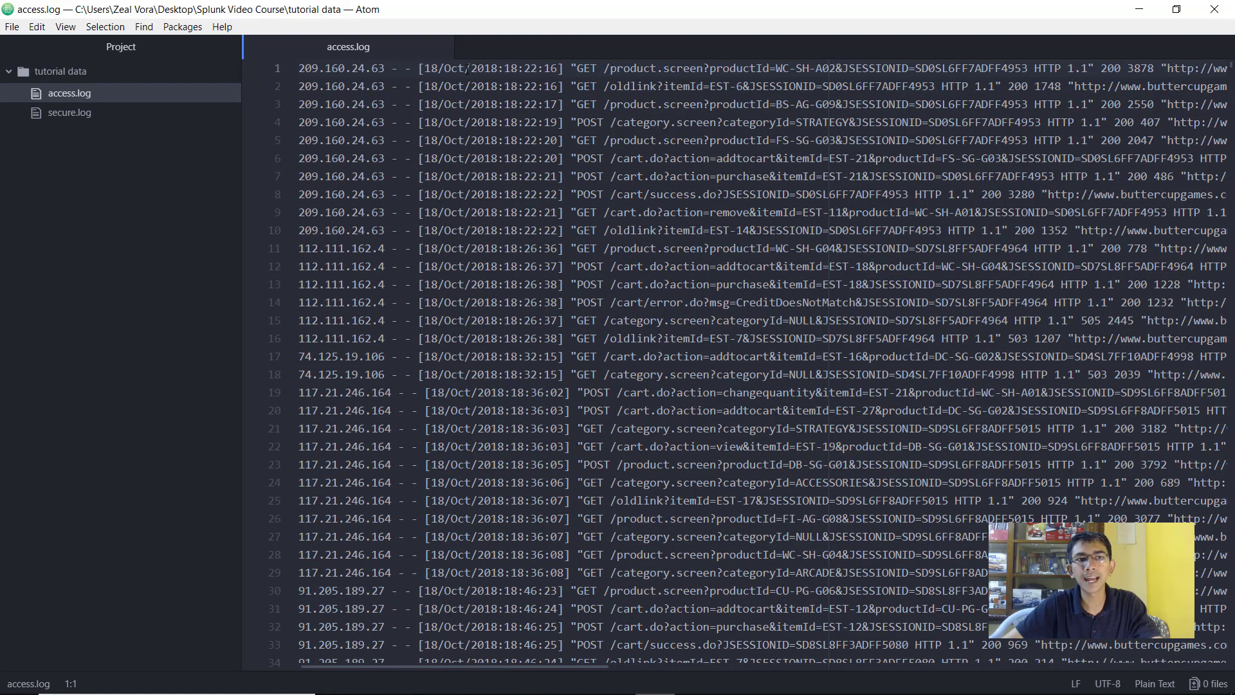
triple_click(337, 68)
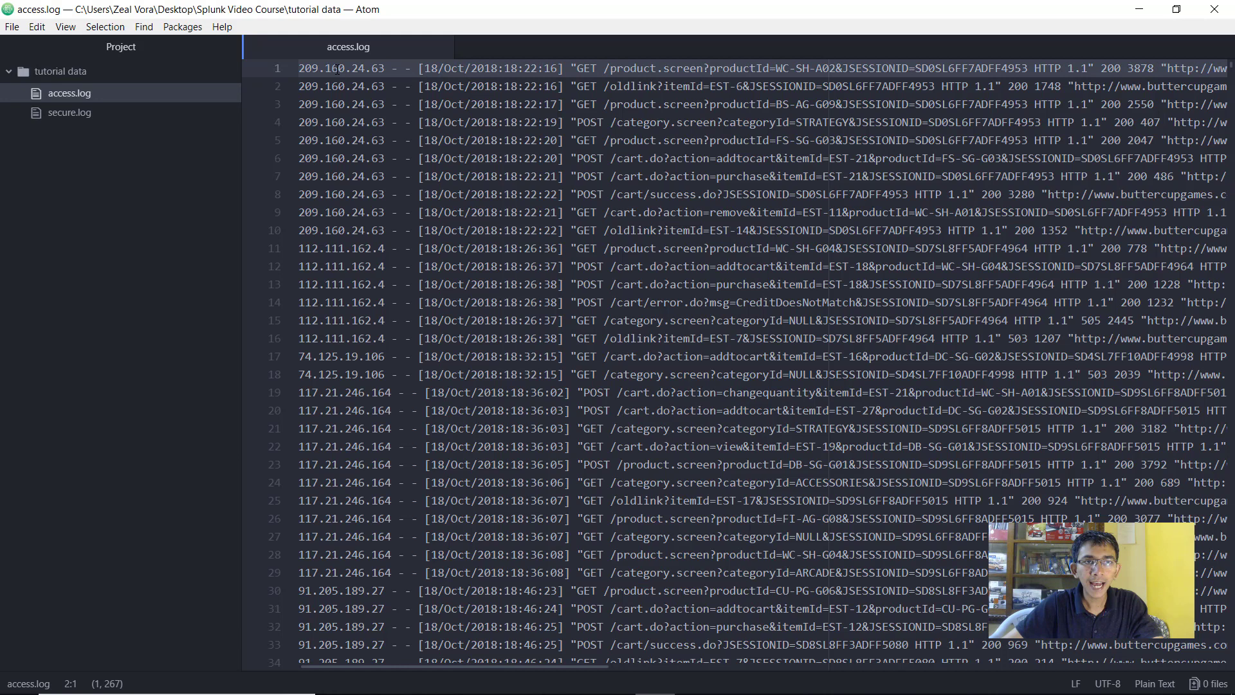
right_click(342, 66)
click(393, 148)
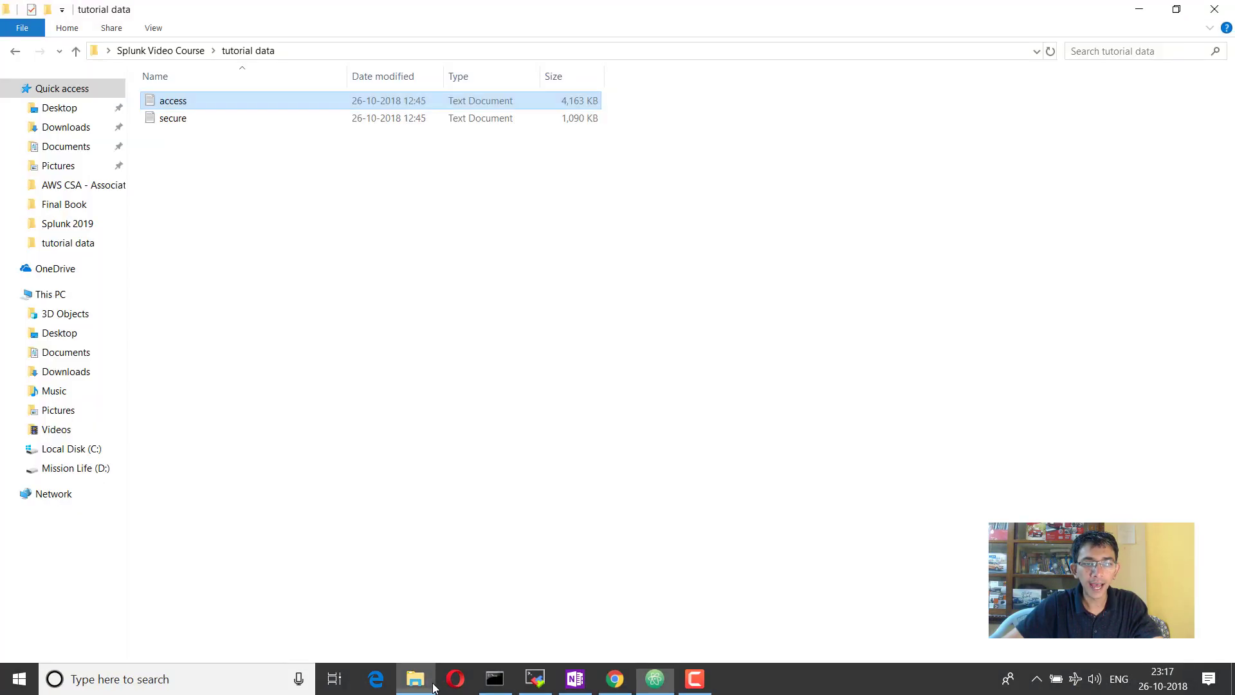
Create a new text document named test in the tutorial data folder
click(417, 679)
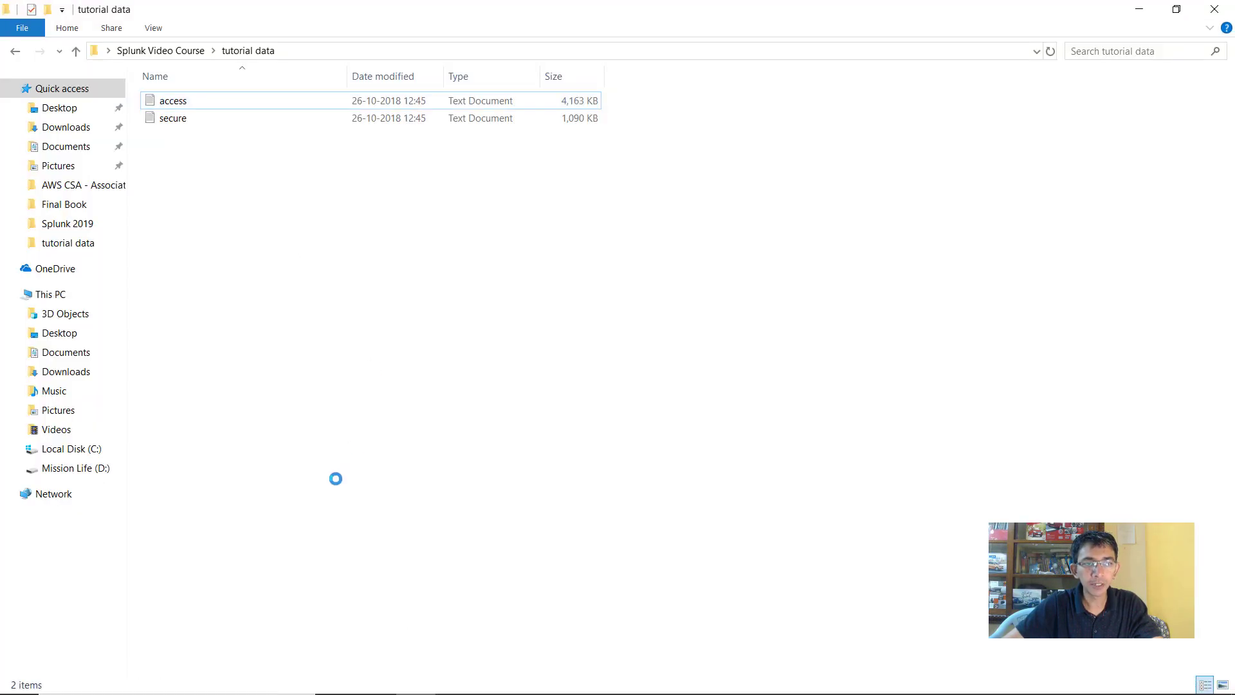
right_click(336, 478)
mouse_move(334, 479)
click(489, 446)
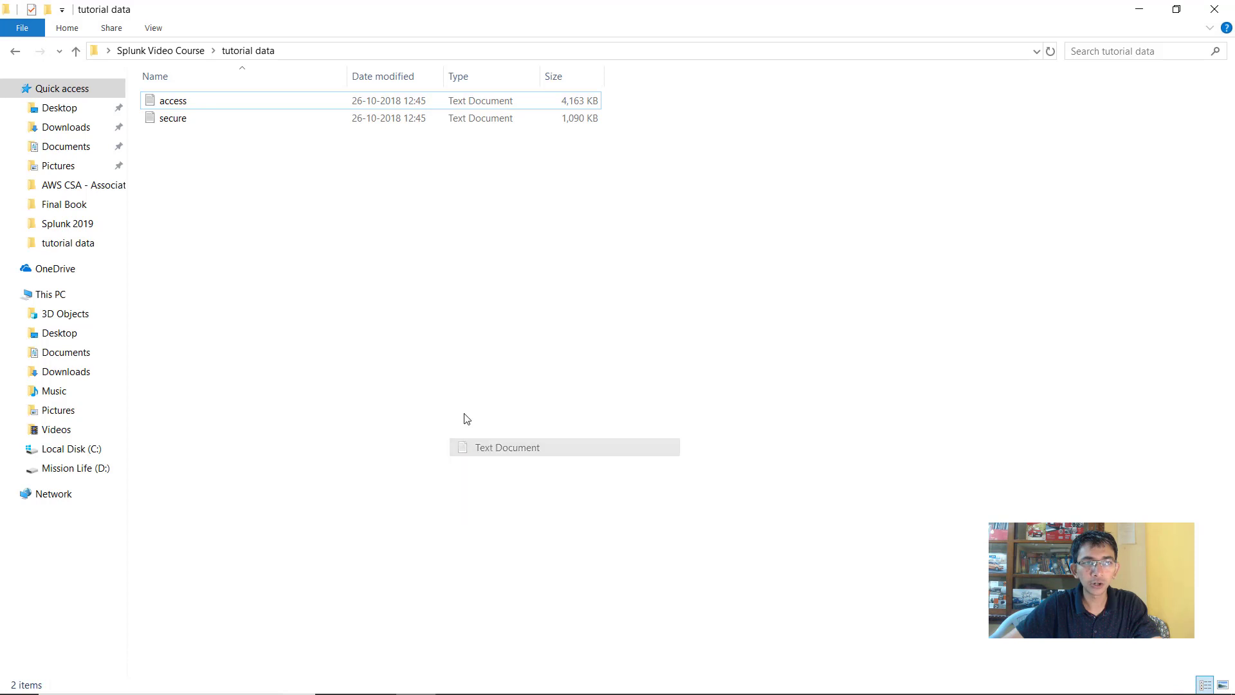
text(test)
key(Return)
key(Return)
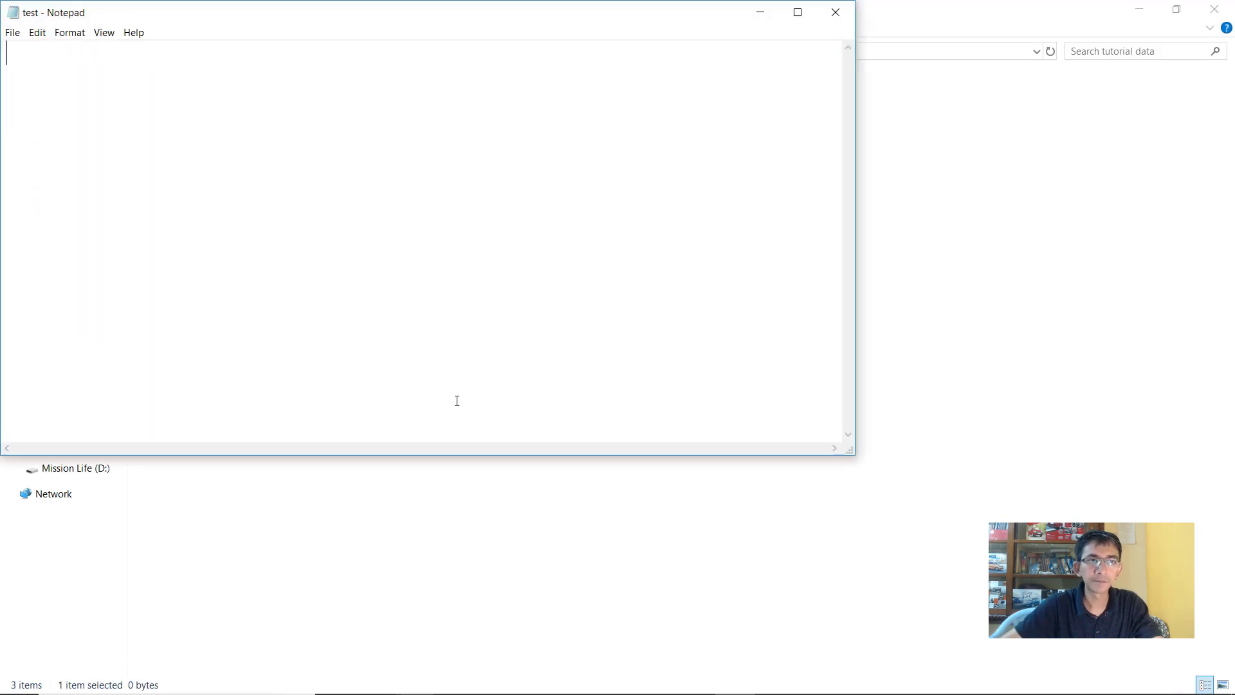
Paste the copied access log line into test and maximize Notepad
key(ctrl+v)
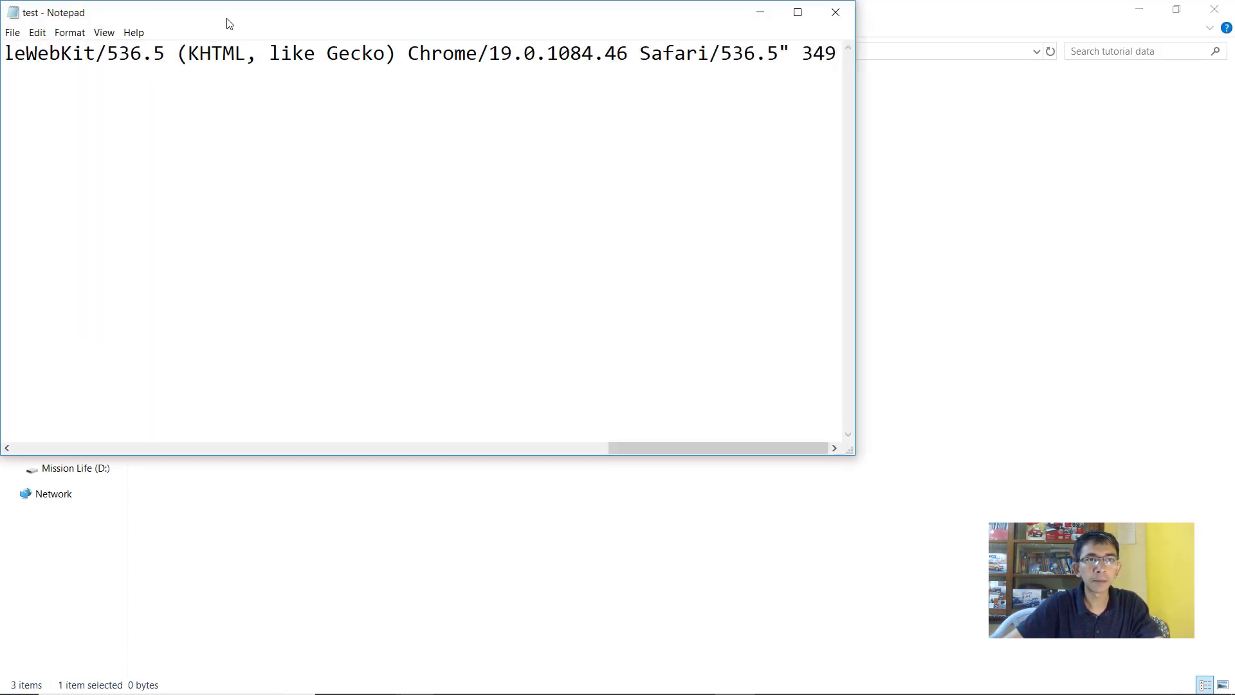
double_click(229, 24)
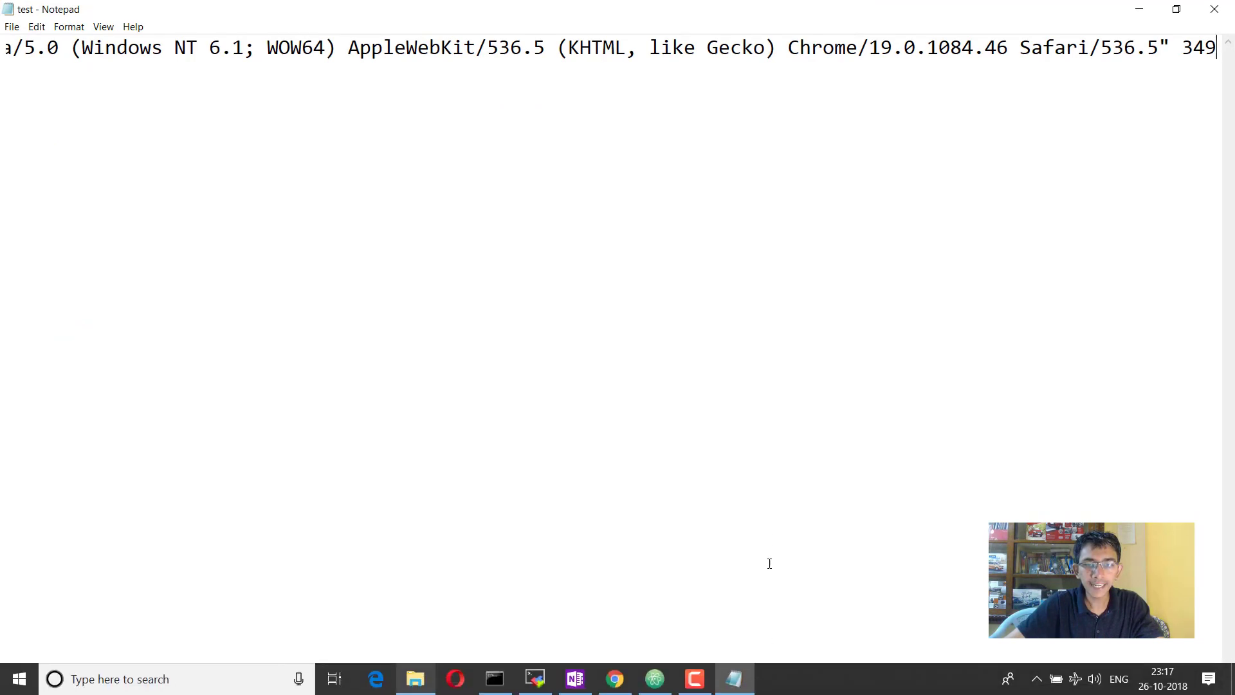
drag(767, 686, 75, 662)
drag(143, 689, 57, 689)
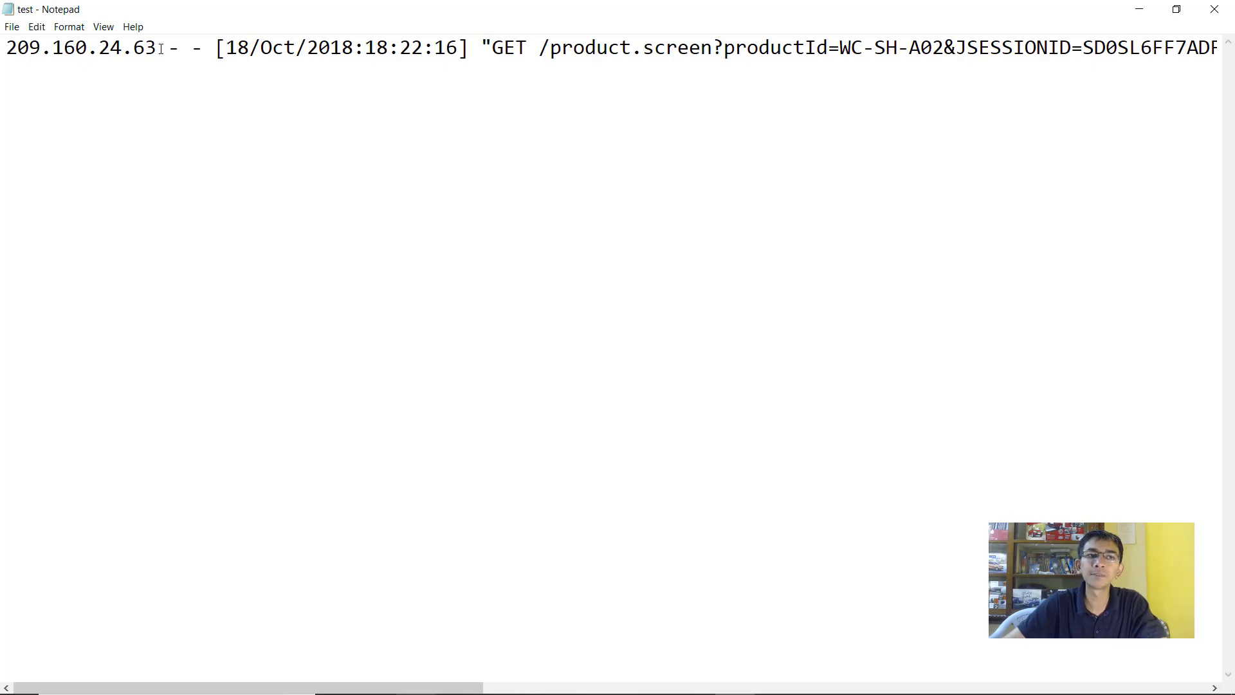
Split the client IP, timestamp, GET request, 200 3878 and user agent onto separate lines
click(98, 48)
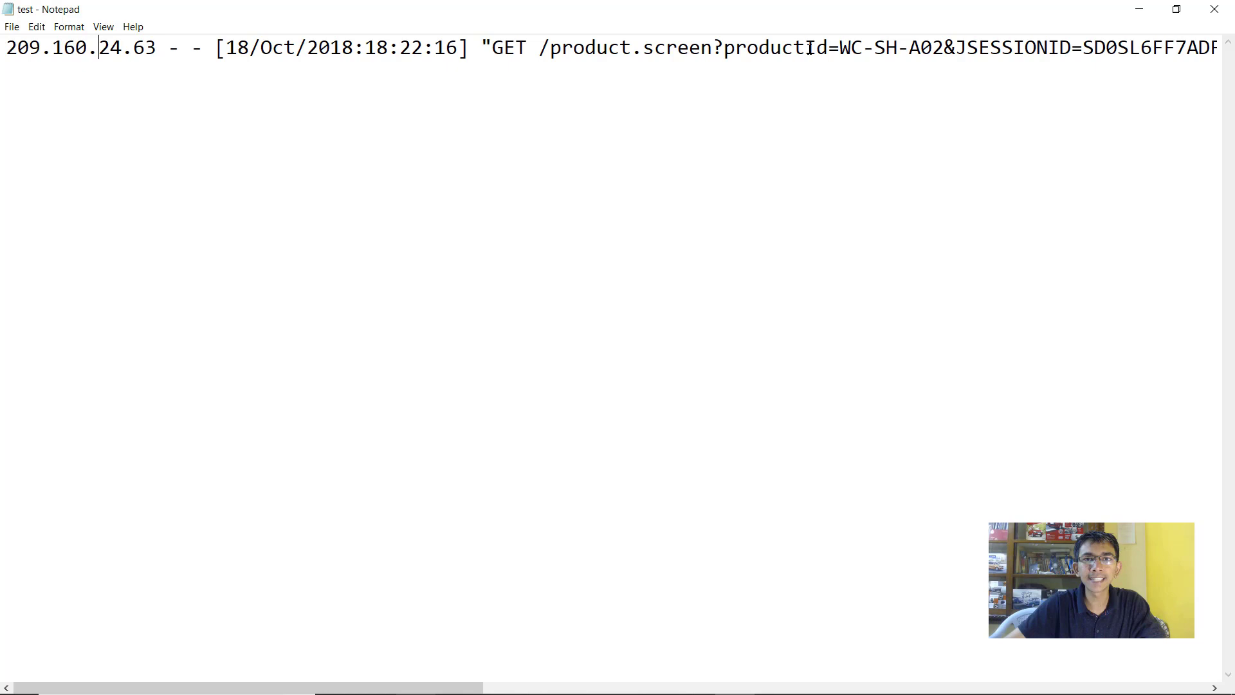
click(160, 50)
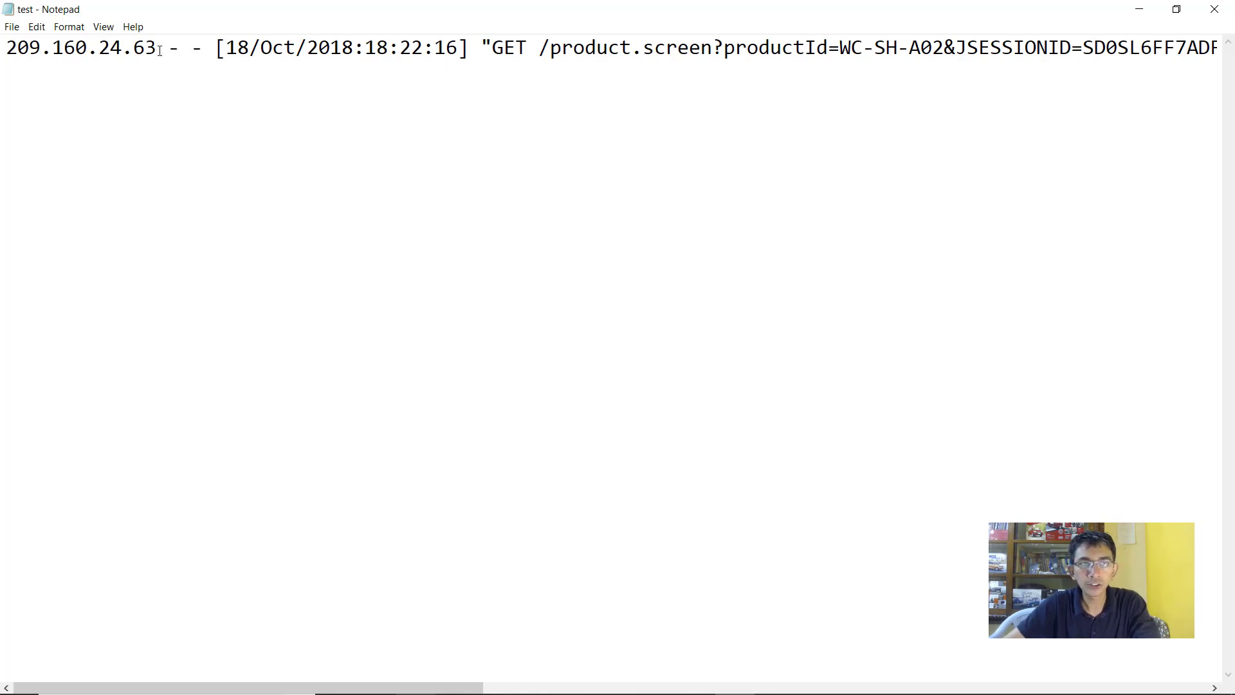
key(Return)
click(67, 72)
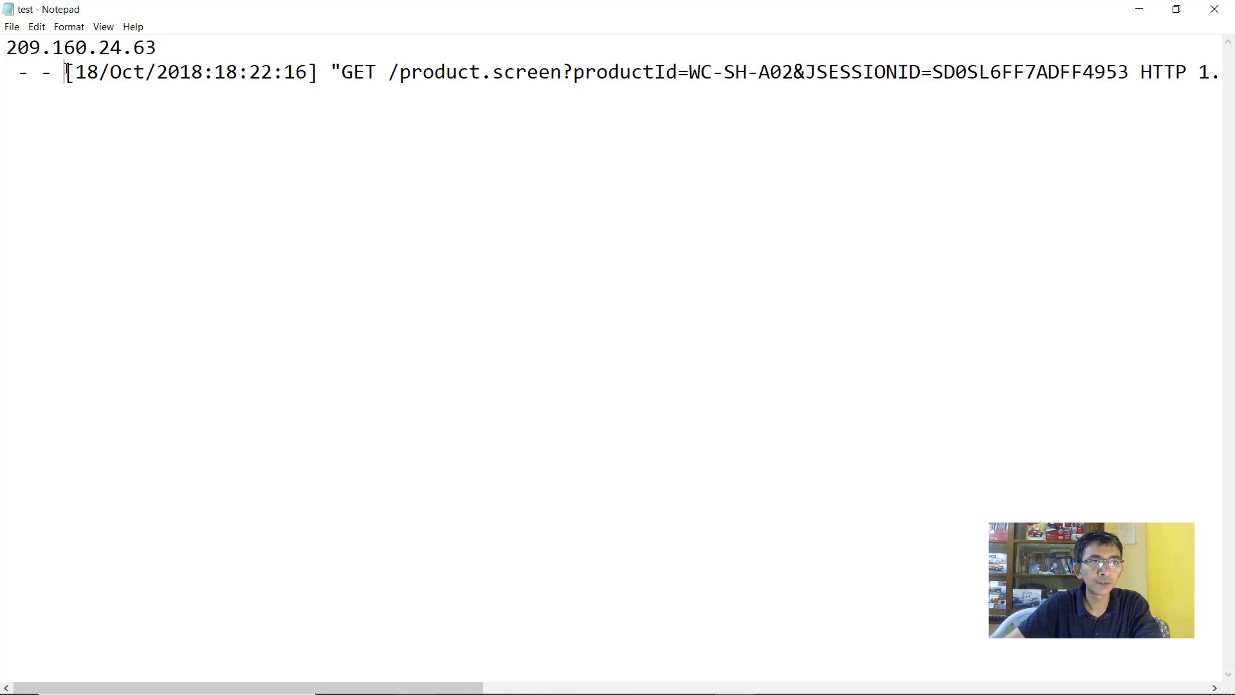
key(Return)
click(269, 96)
key(Return)
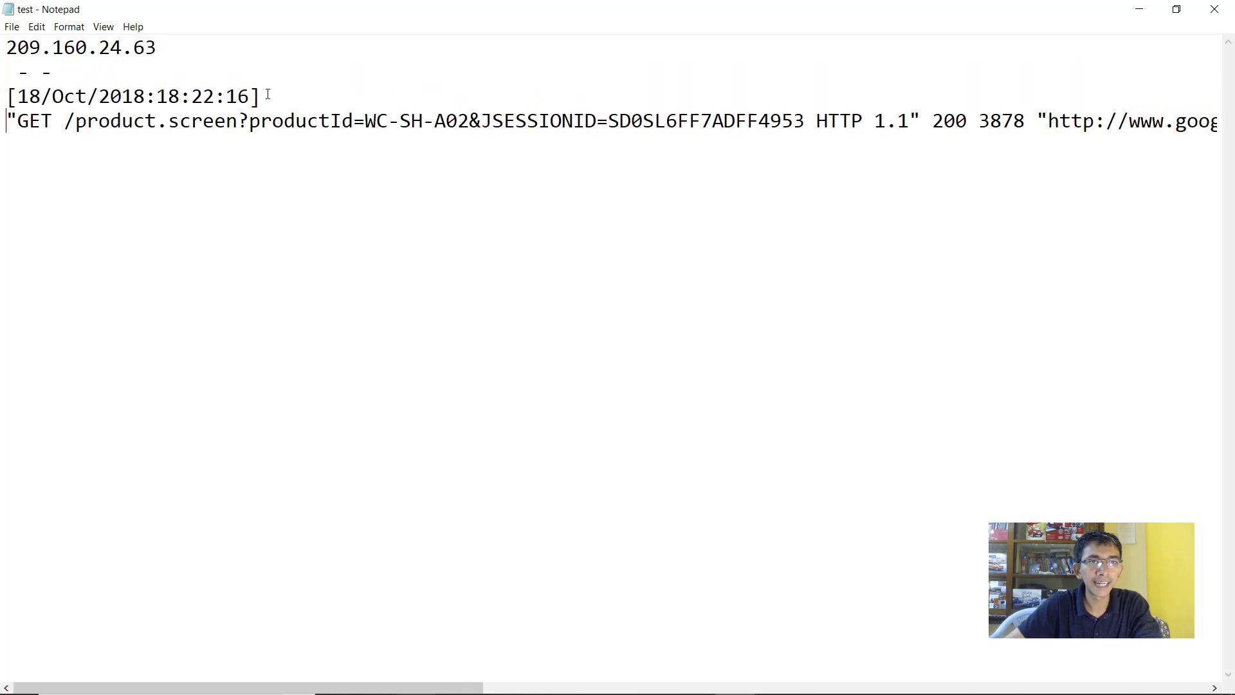
click(929, 120)
key(Return)
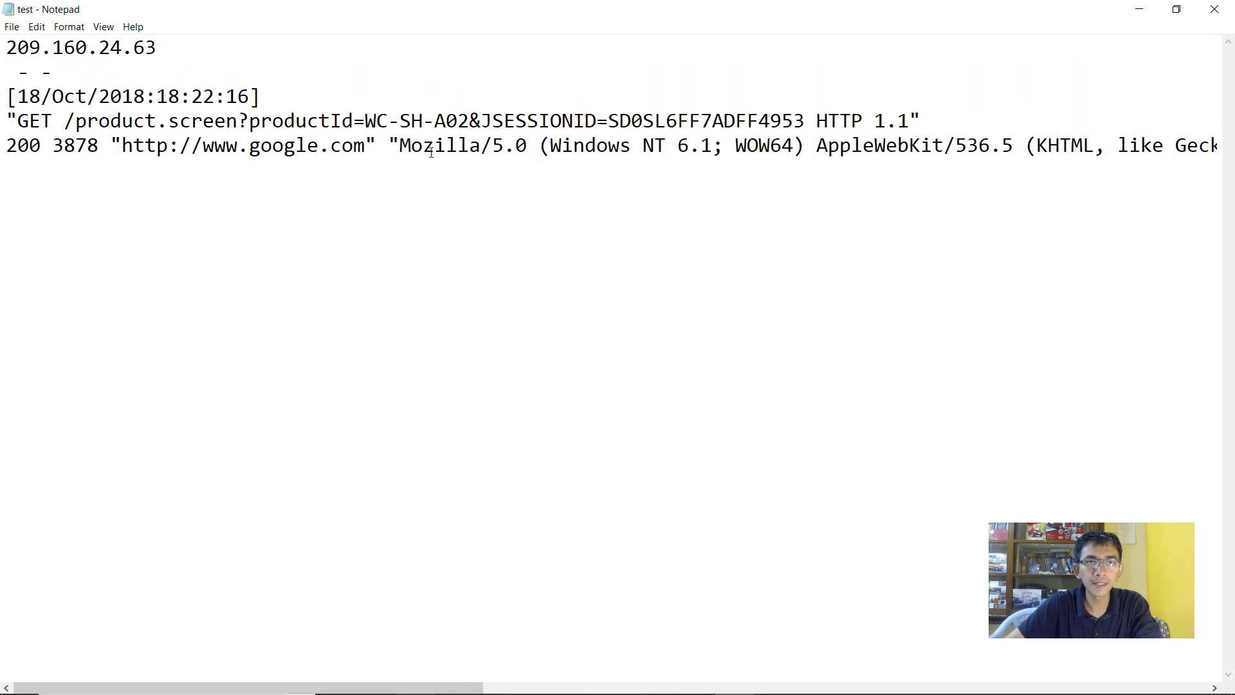
click(390, 145)
key(Return)
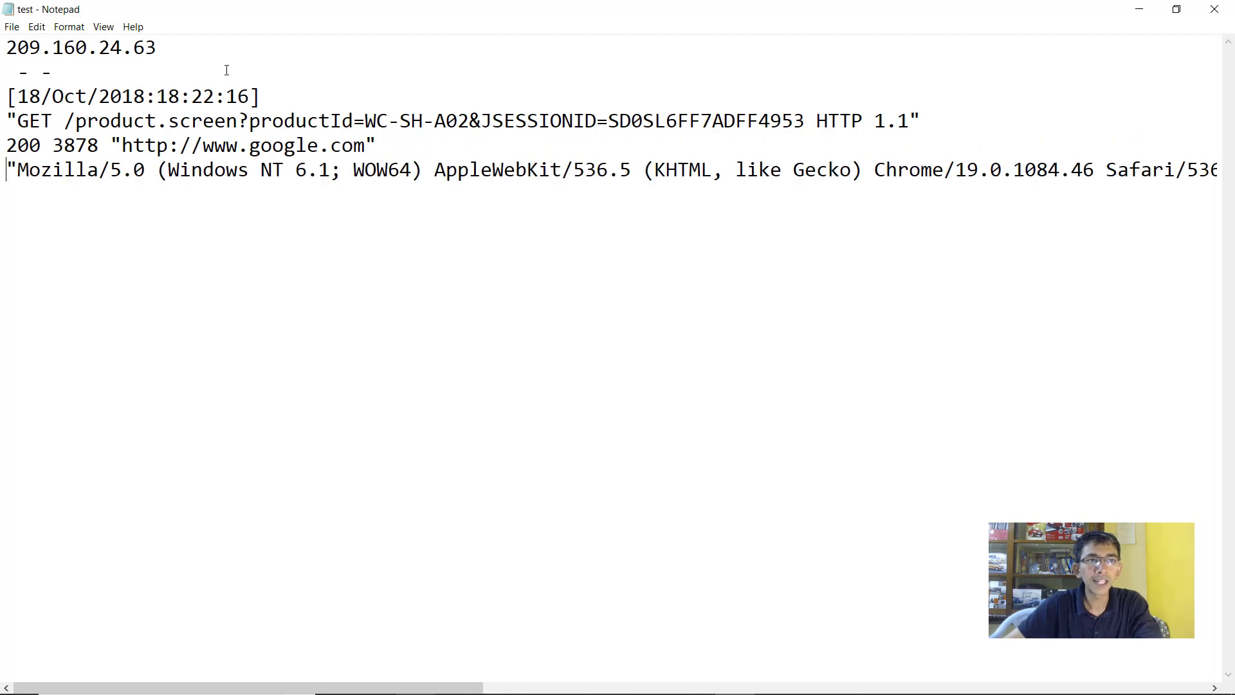
Delete the leftover ' - - ' line and put the google.com referrer on its own line
drag(74, 69, 3, 67)
key(BackSpace)
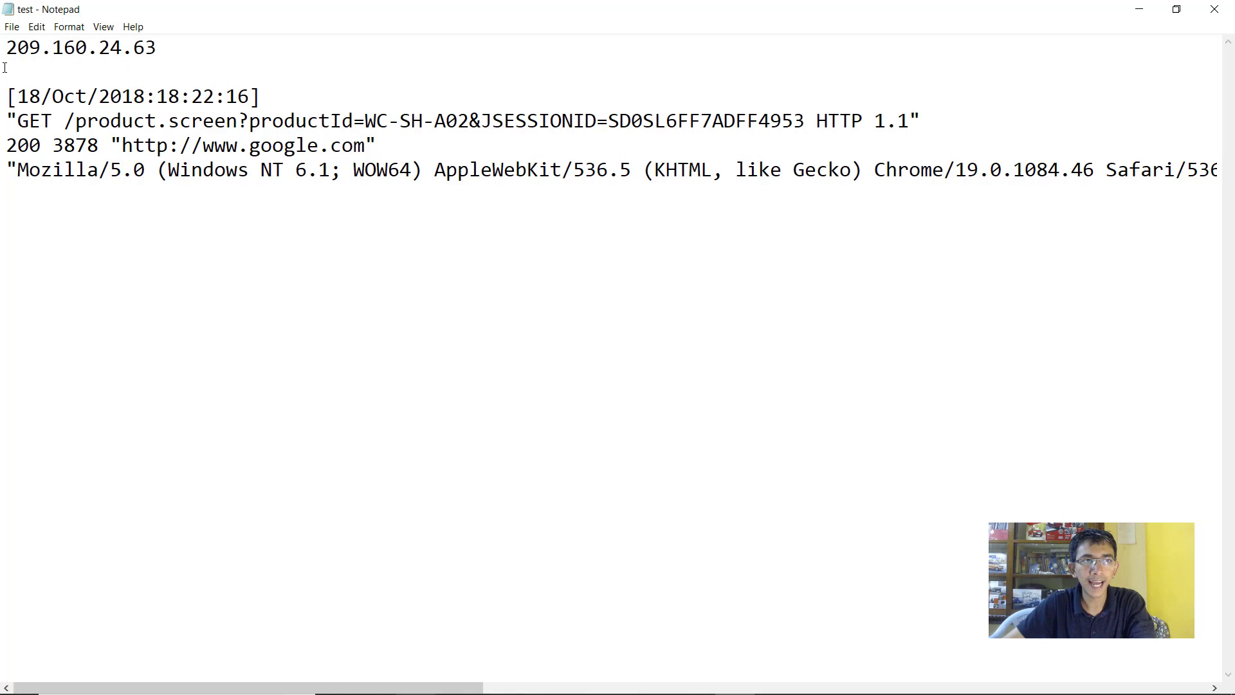
key(BackSpace)
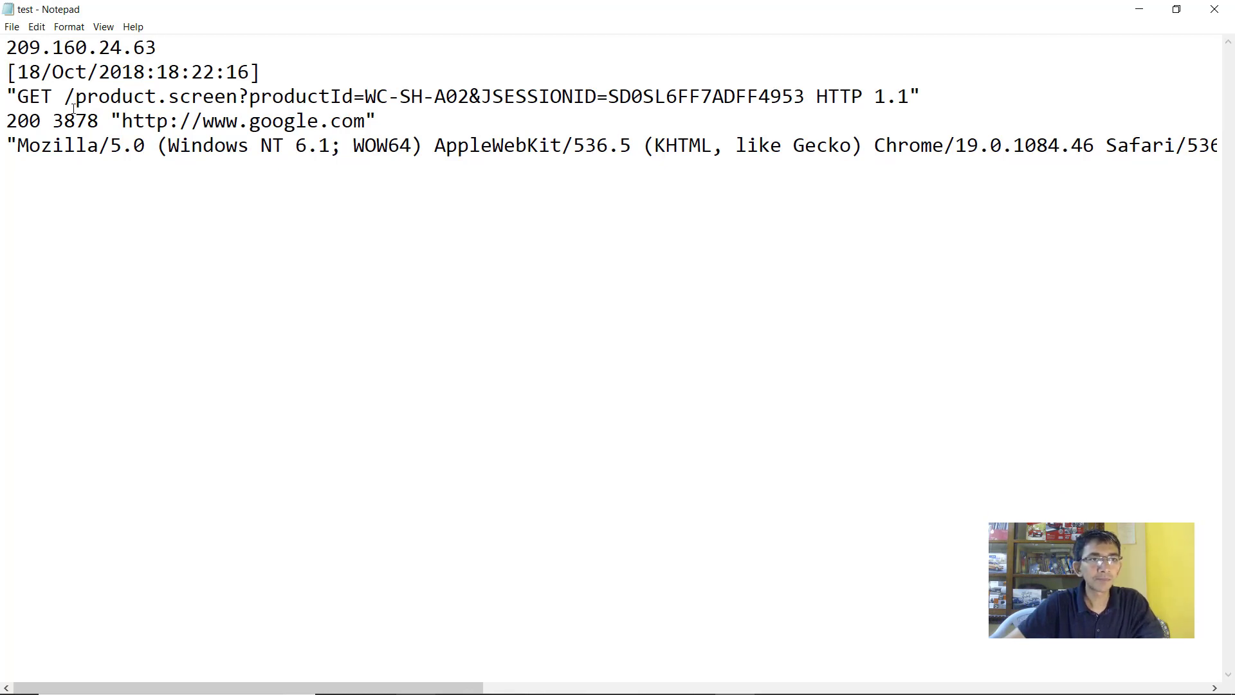
click(110, 121)
key(Return)
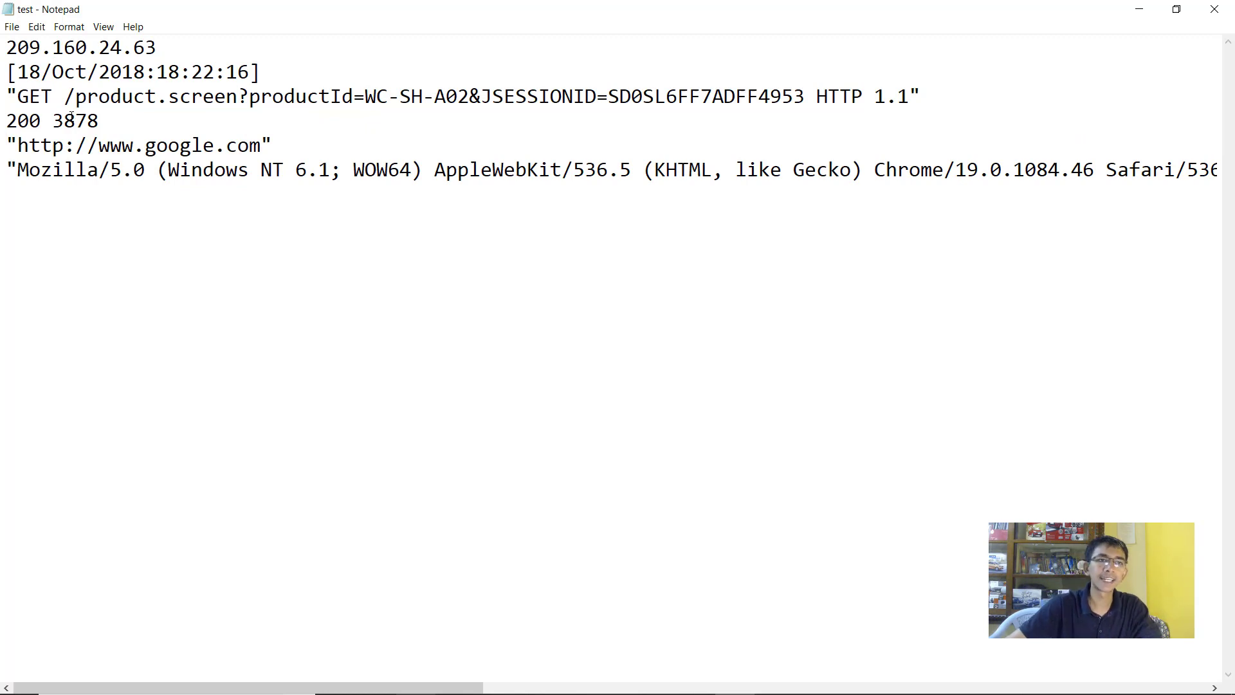
Append '- Client IP Address', '- Timestamp' and 'HTTP Method' to the first three lines
click(197, 49)
text(- Cl)
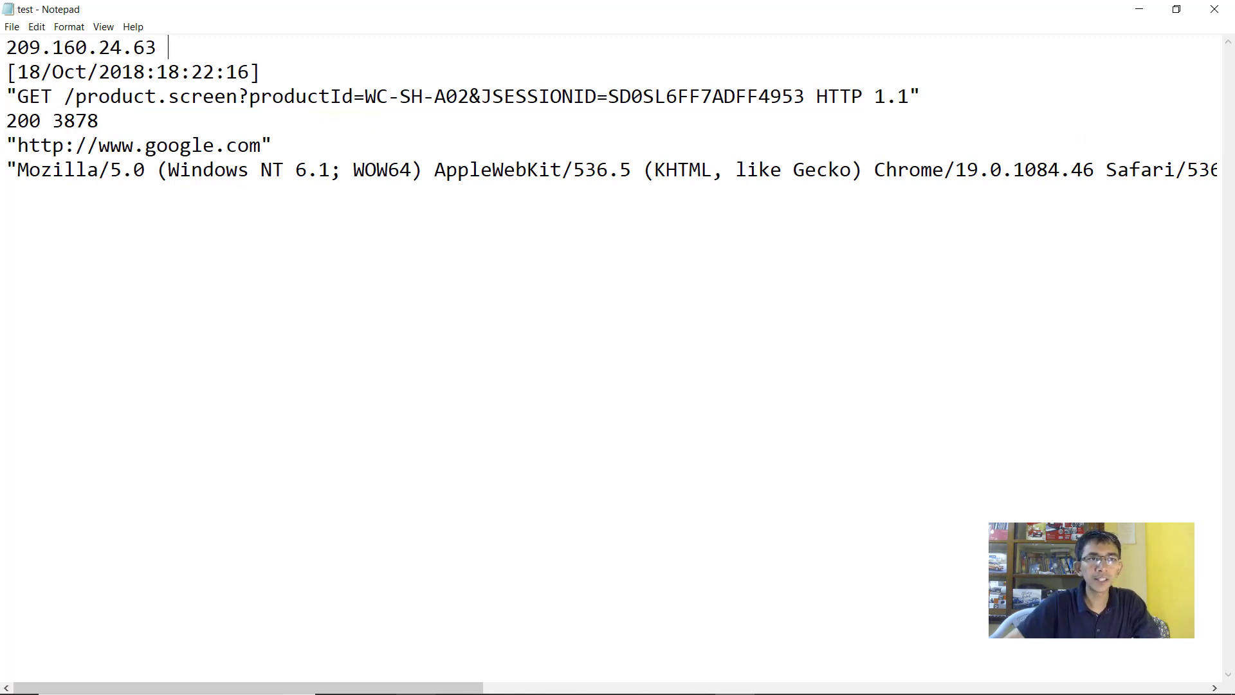
text(ien)
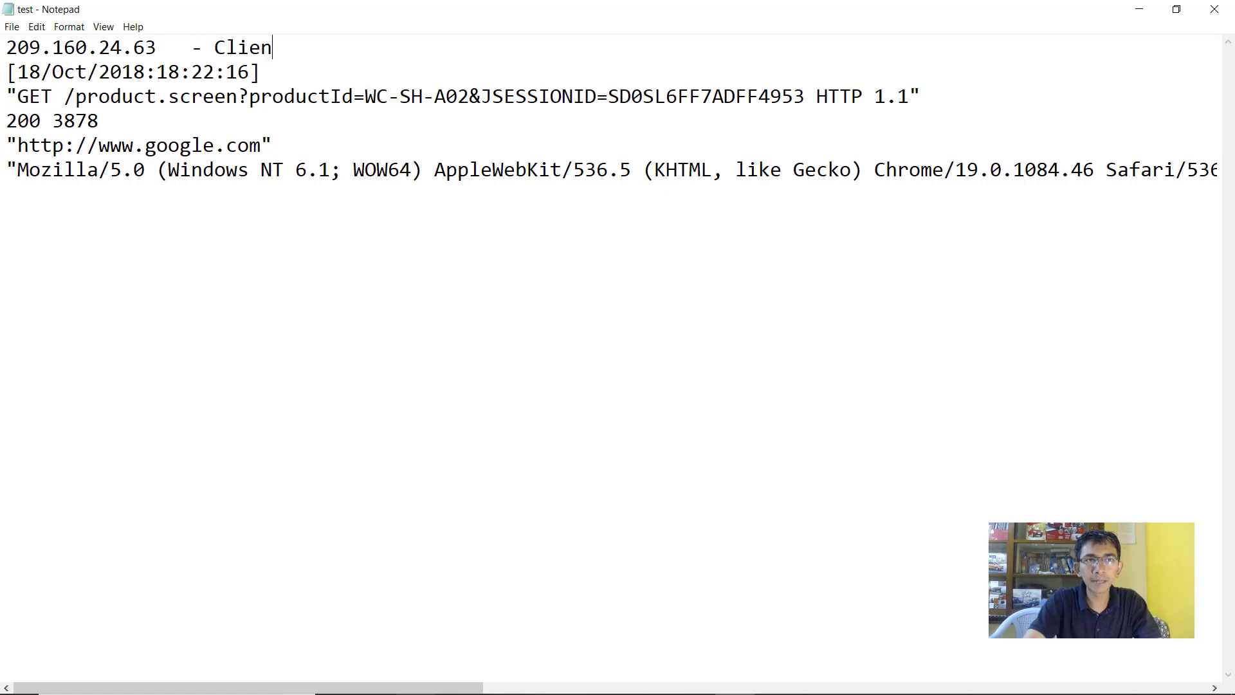
text(t IP Address)
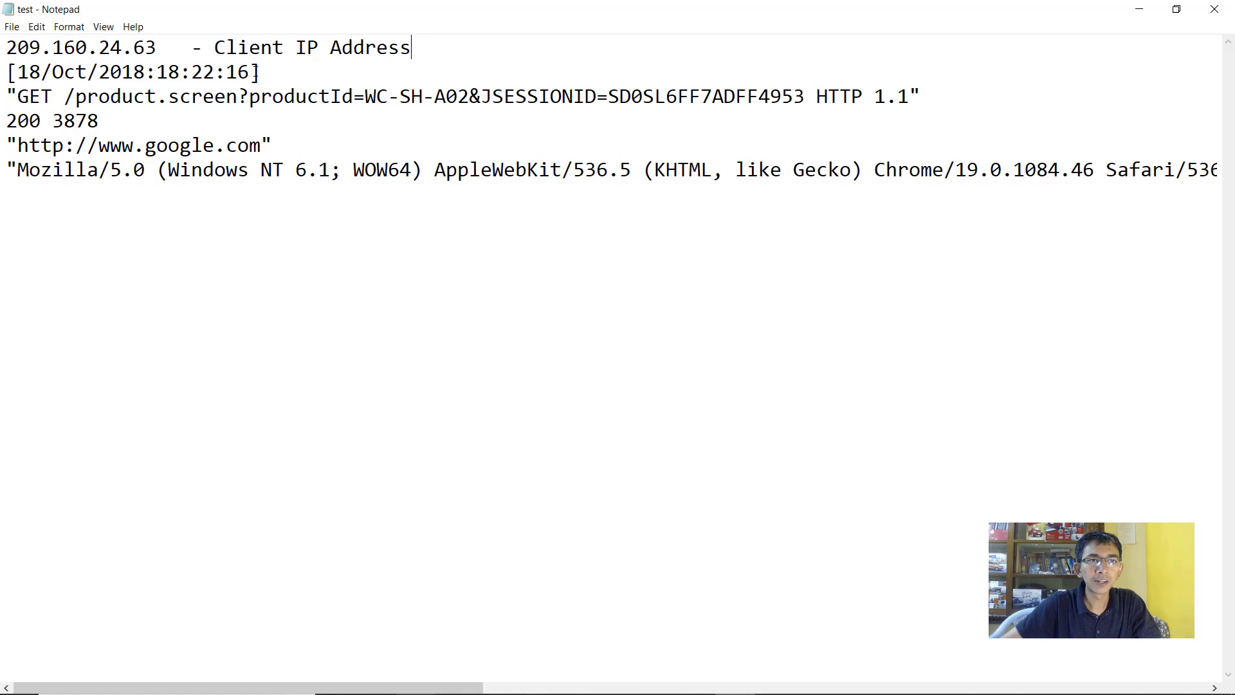
click(284, 72)
text(- Times)
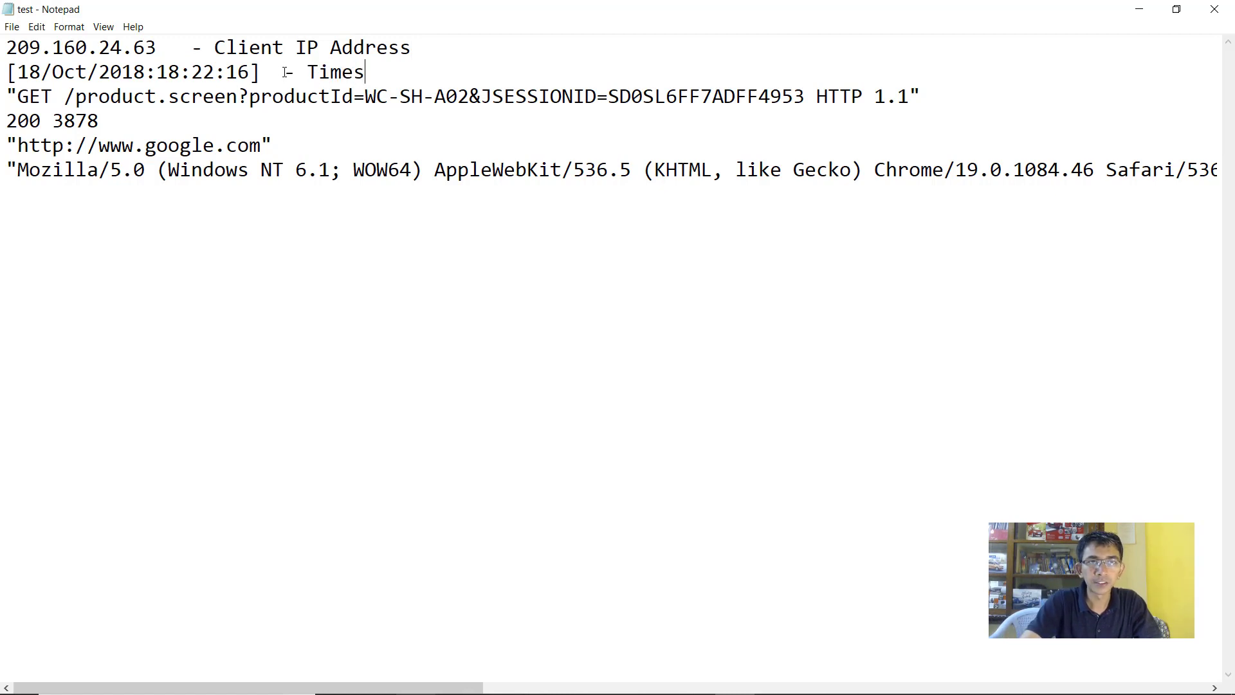
text(tamp)
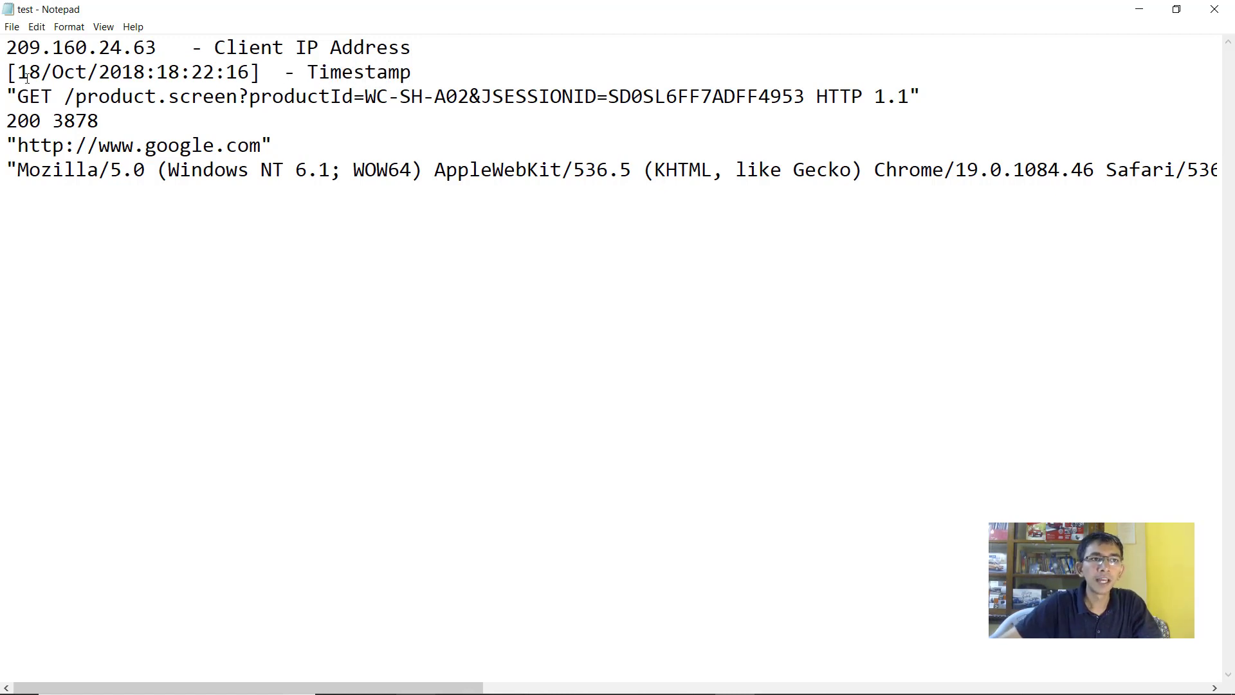
double_click(22, 98)
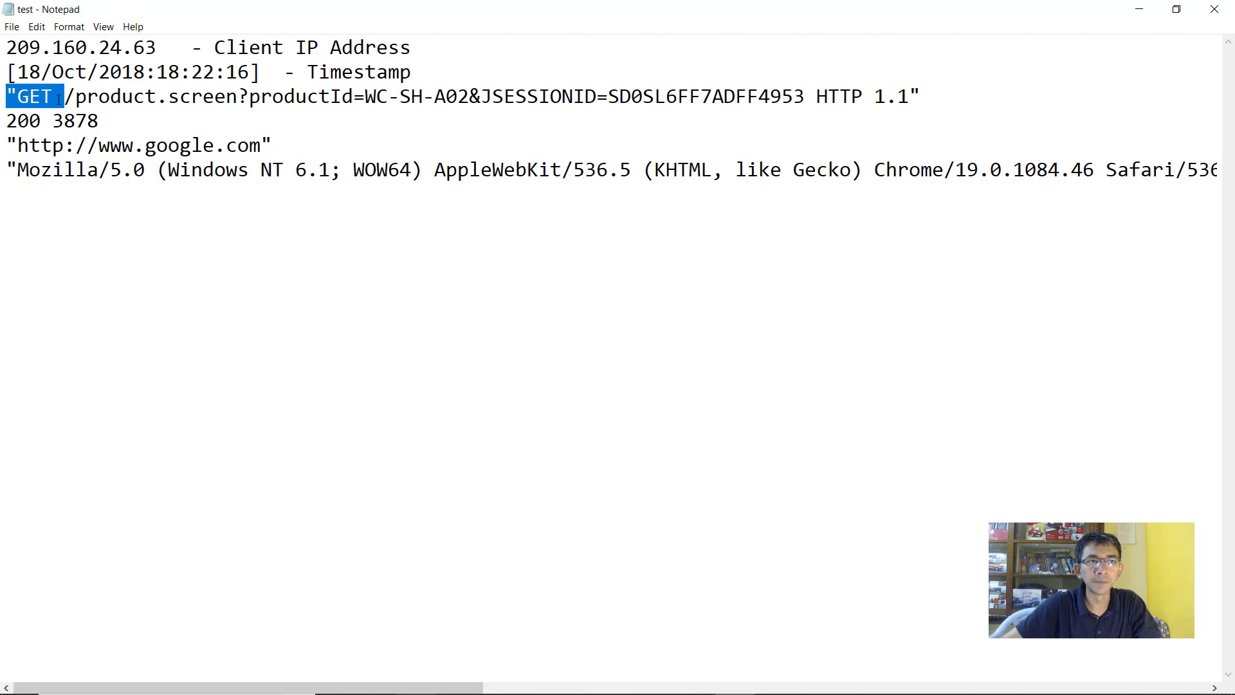
click(46, 97)
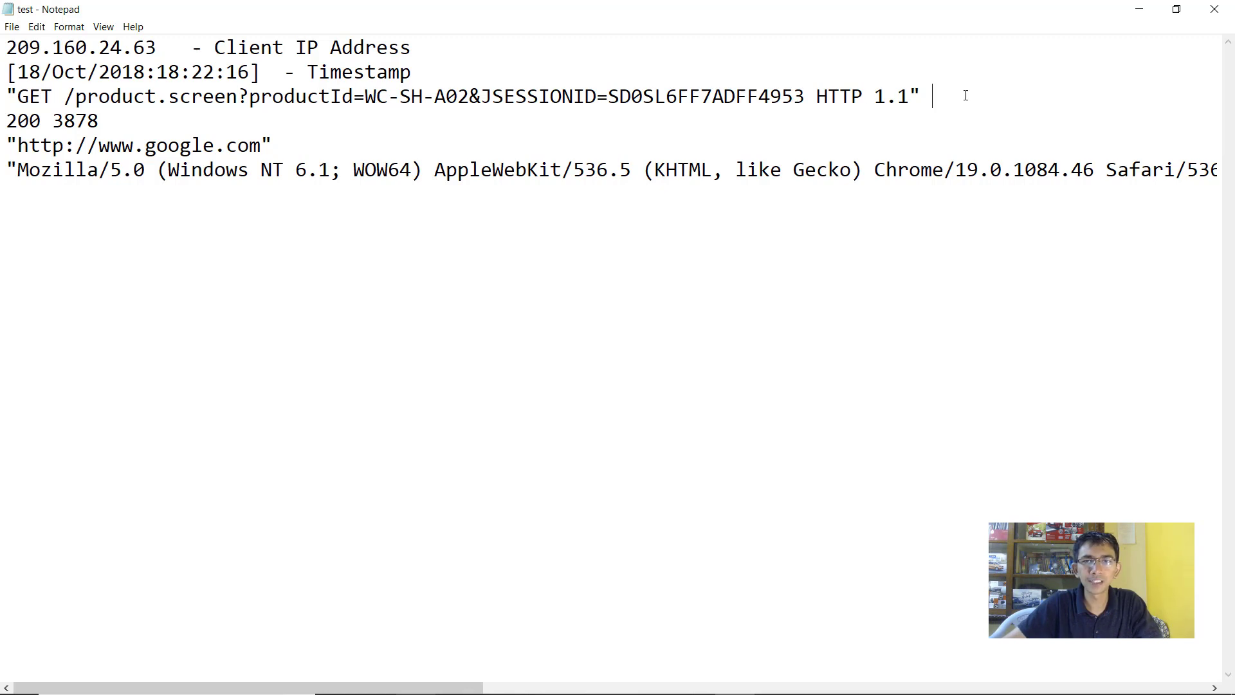
text(HTTP M)
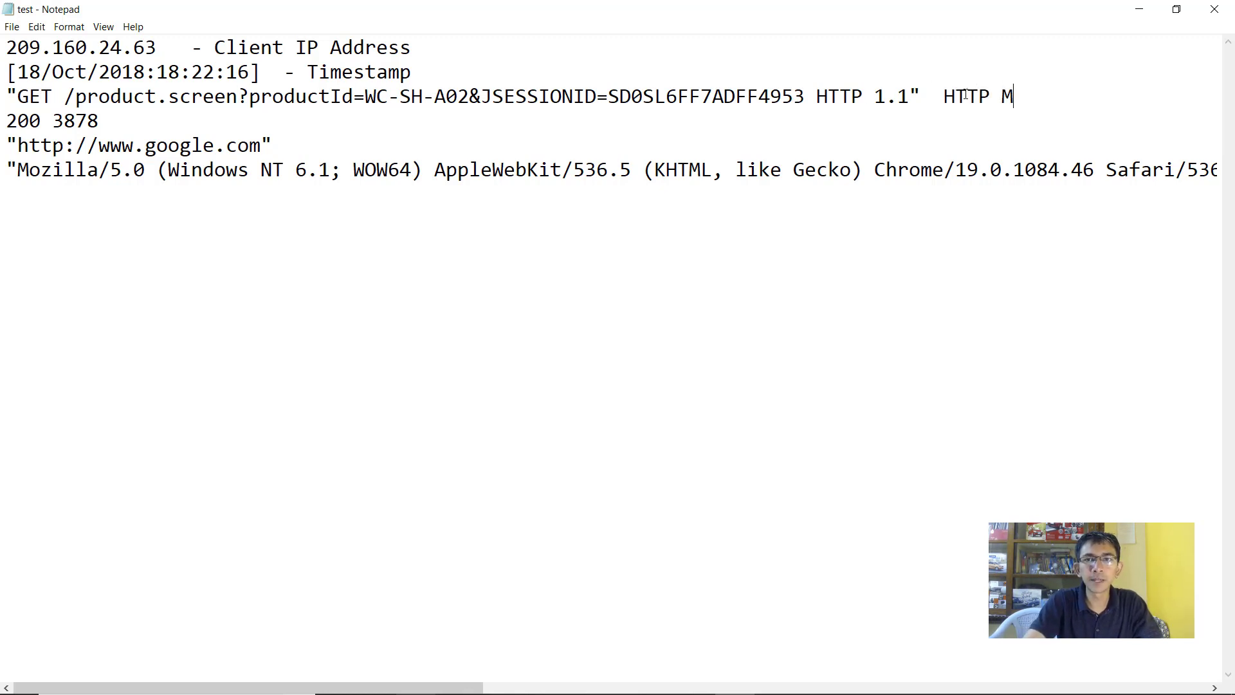
text(ethod)
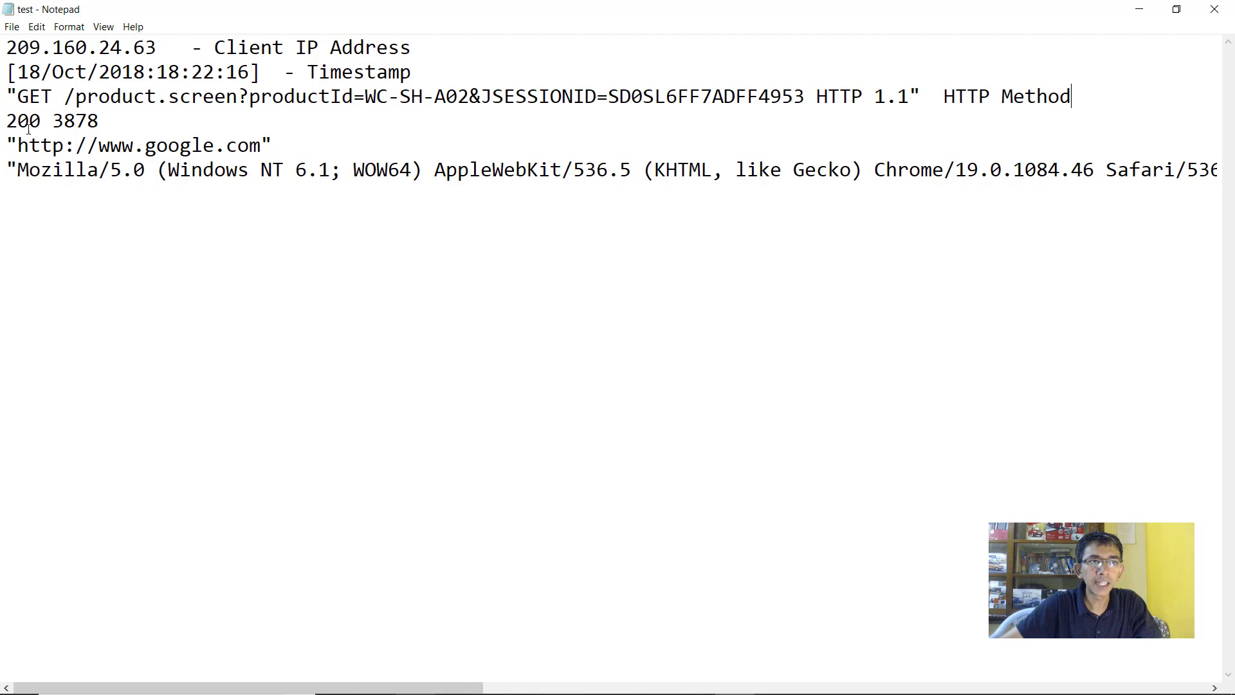
Move 3878 to its own line and label the 200 line '- HTTP Response Code'
drag(40, 119, 7, 121)
click(42, 120)
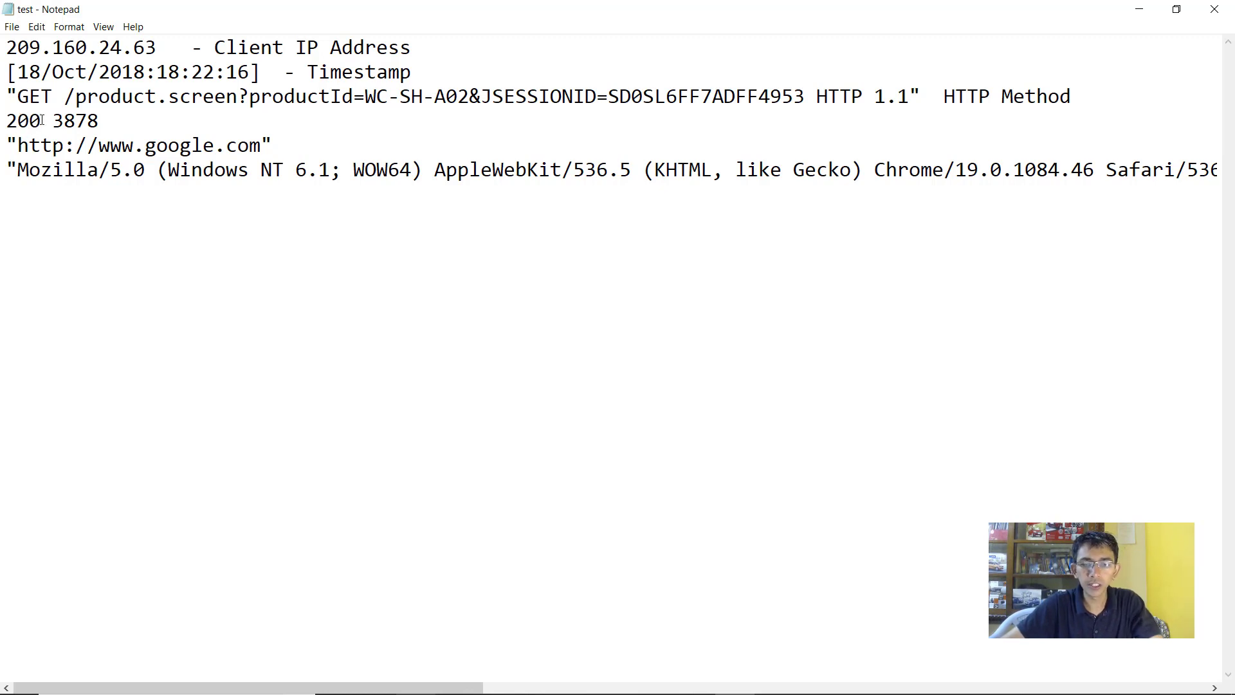
key(Return)
text(-)
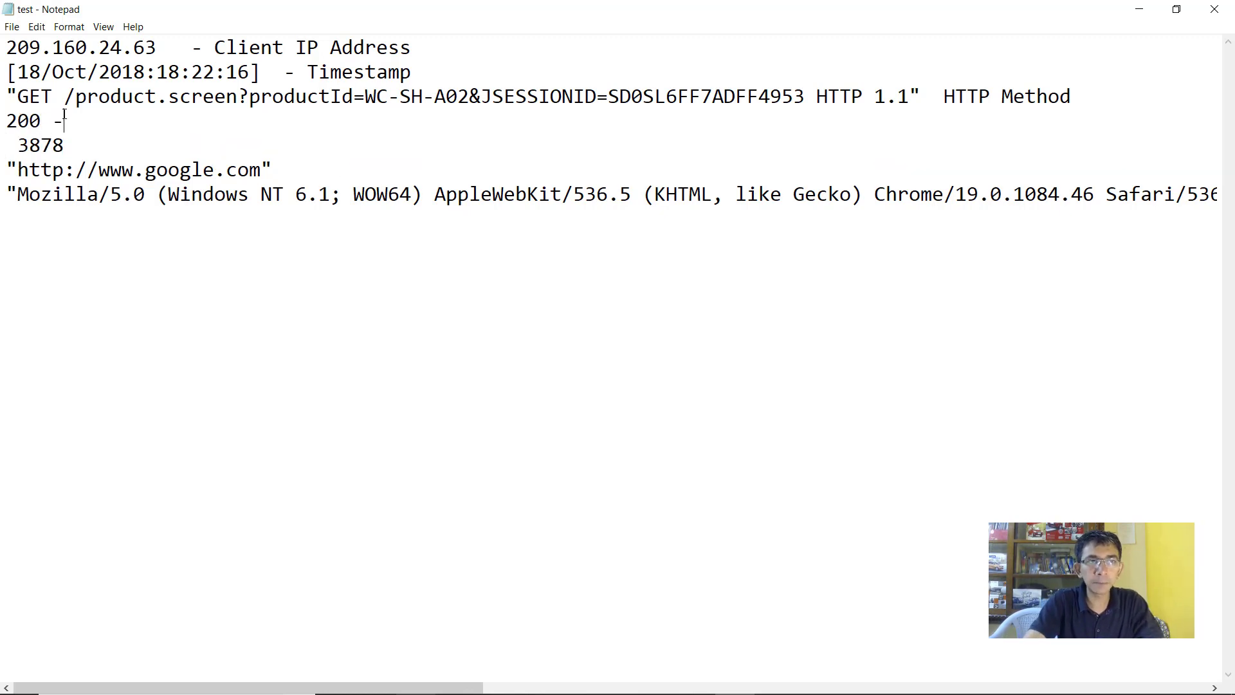
text( HTTP Respo)
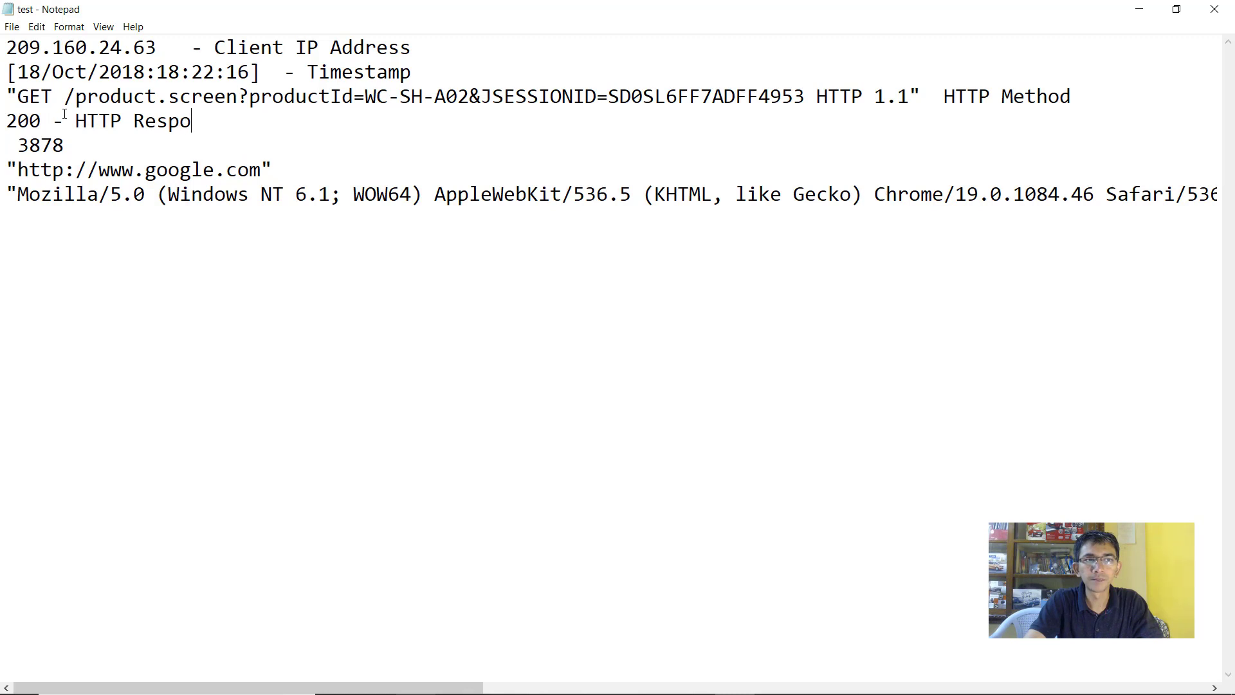
text(nse Code)
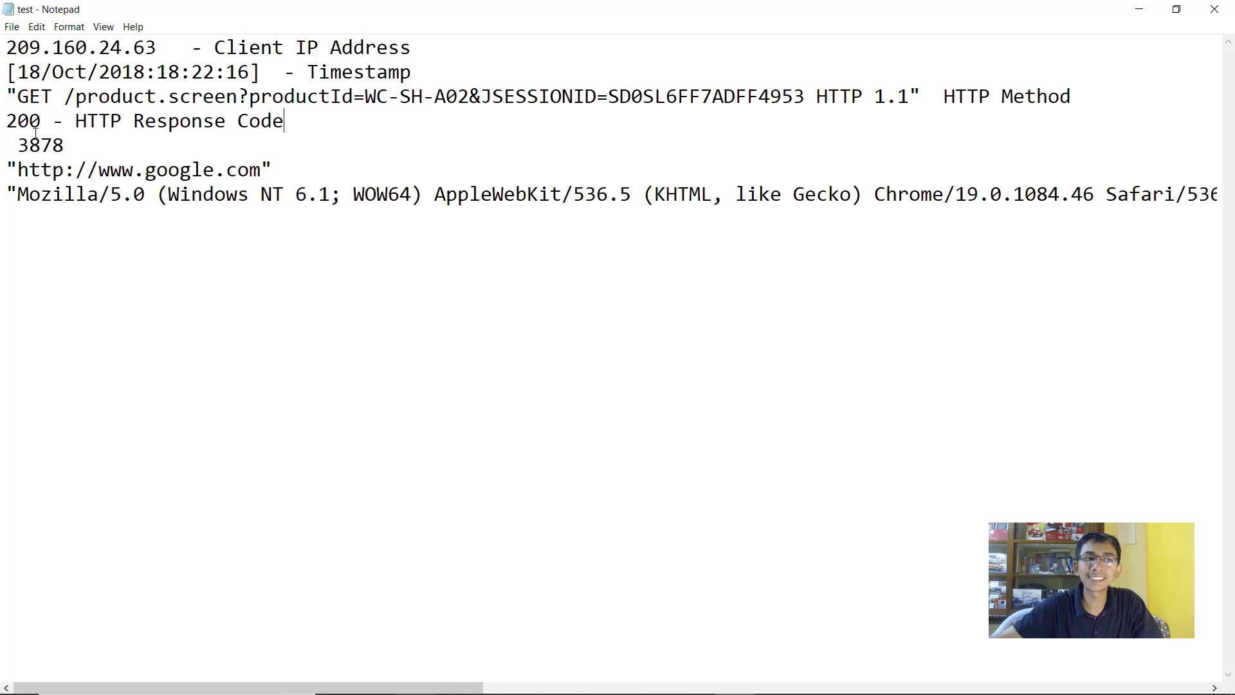
drag(287, 126, 75, 131)
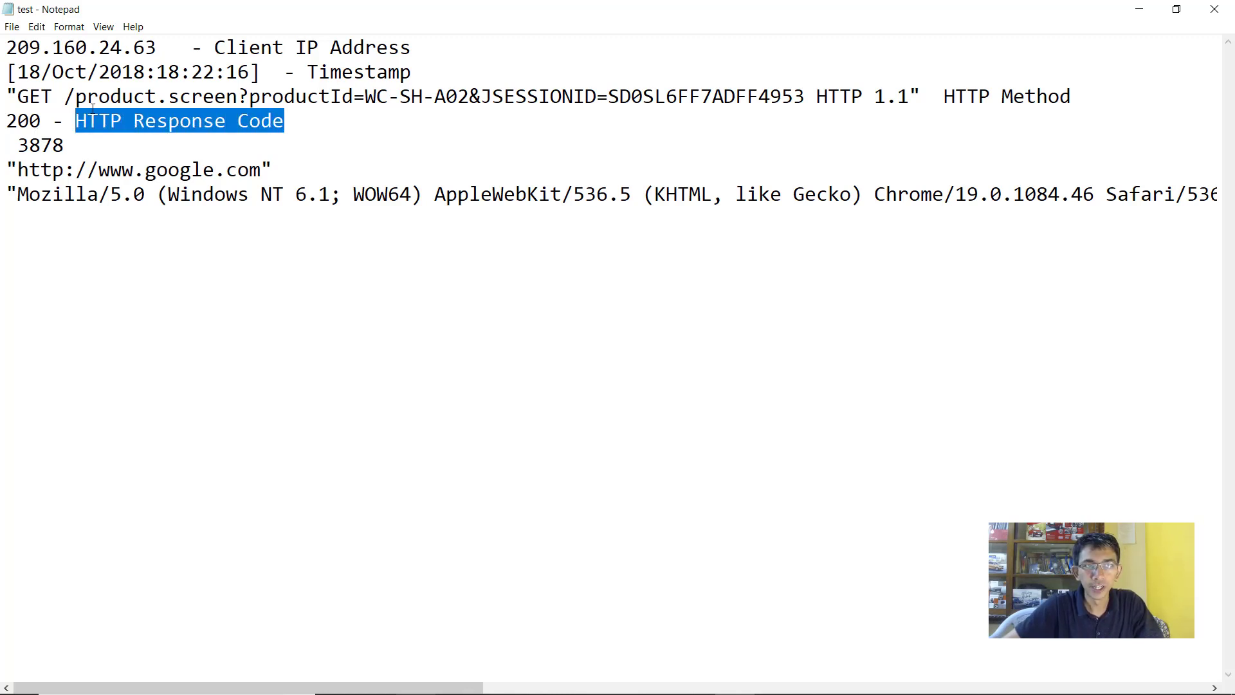
click(18, 144)
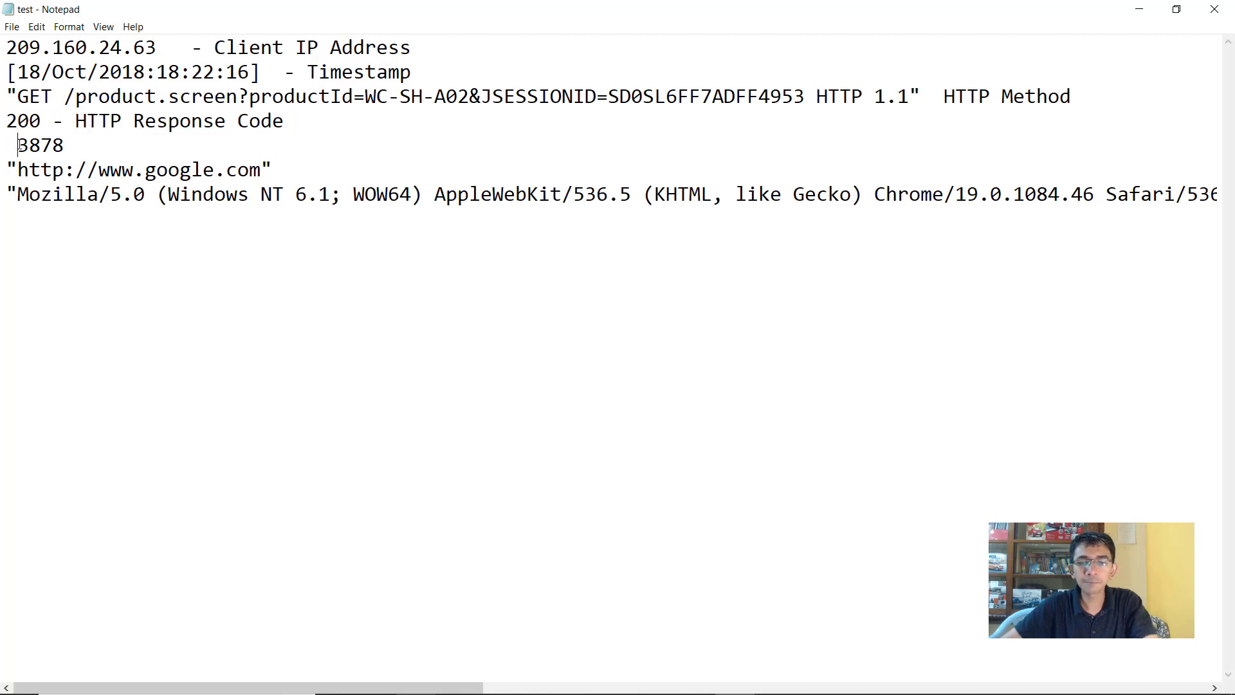
key(BackSpace)
Label the 3878 line 'transferred bytes' and the google.com line 'referrer'
click(83, 143)
text(- )
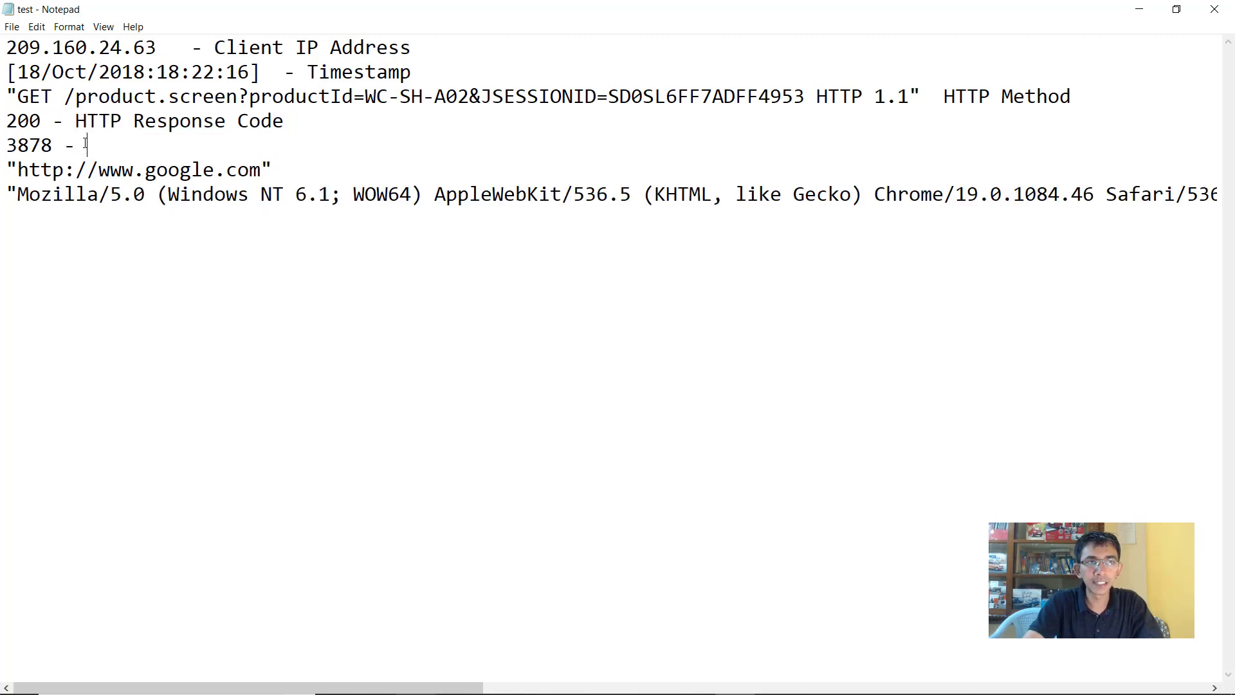
text(b)
key(BackSpace)
text(t)
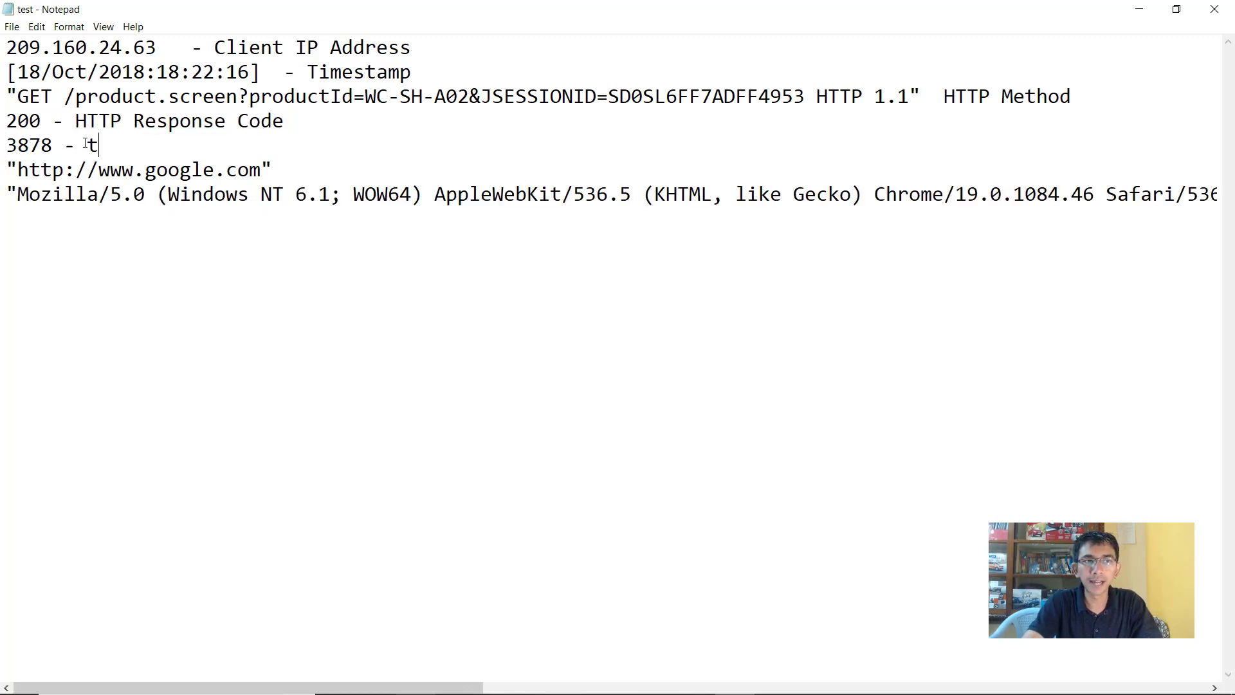
text(ransferred b)
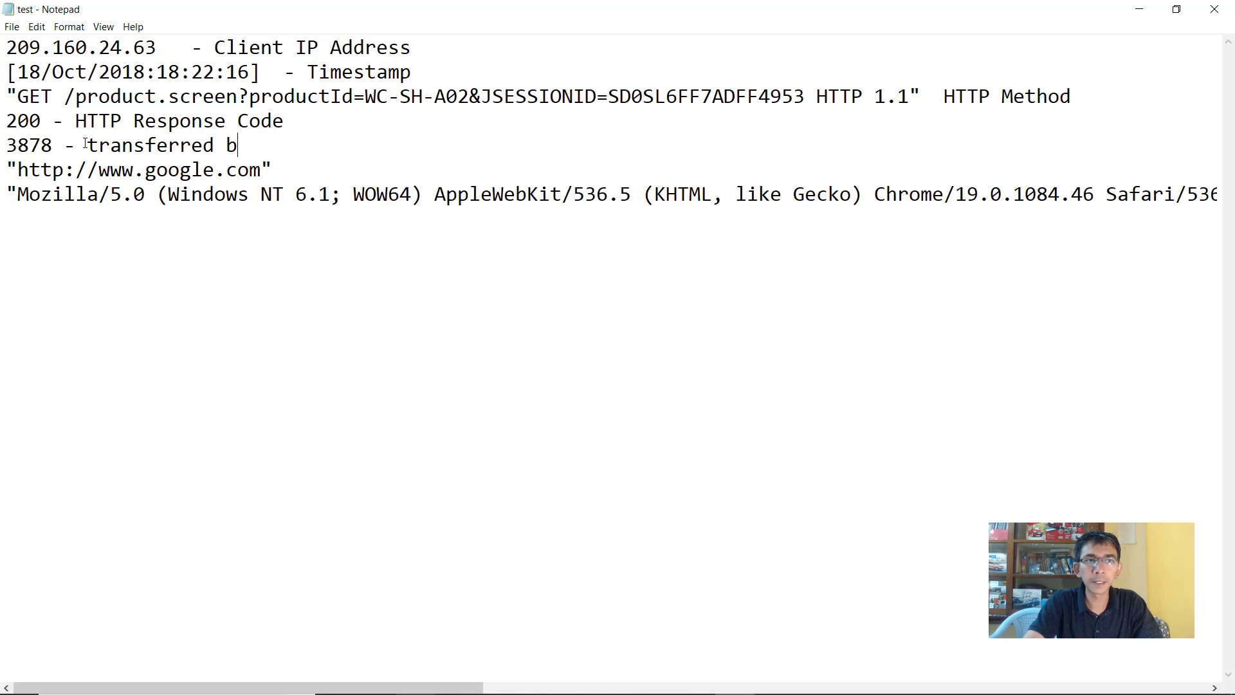
key(BackSpace)
text(b)
key(BackSpace)
text(bytes)
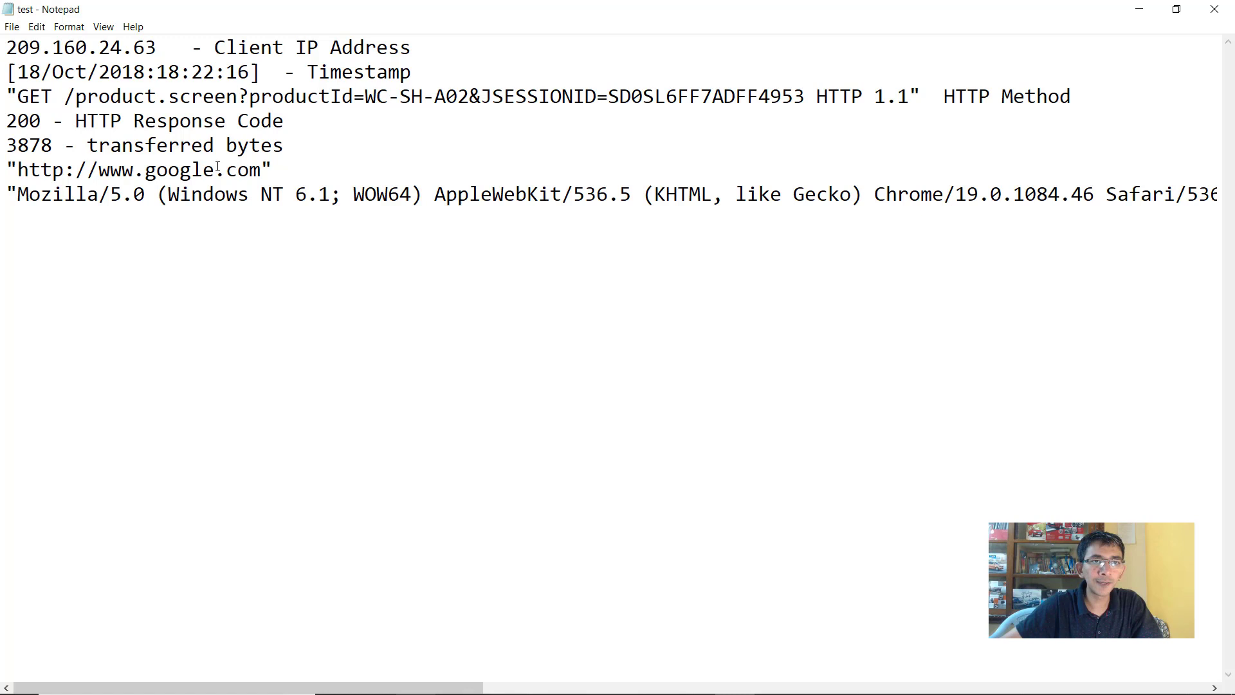
click(319, 164)
text(referrer)
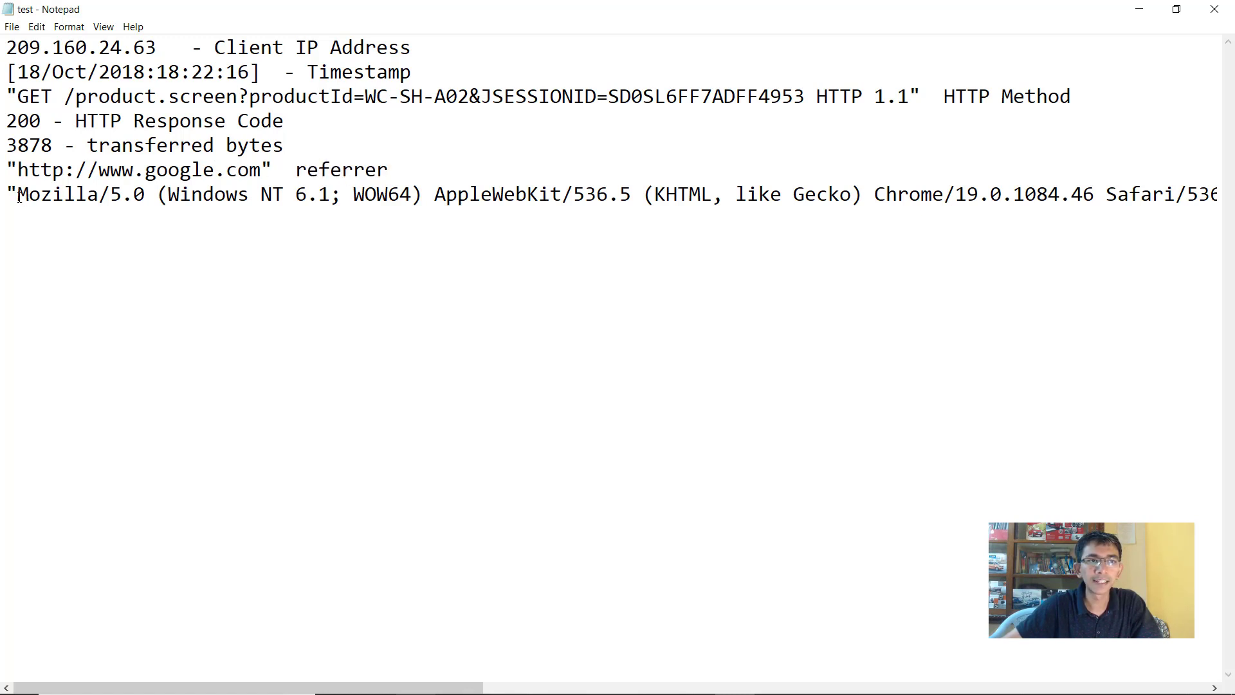
Compare the breakdown with access.log in Atom and highlight the client IP on line one
drag(18, 198, 839, 197)
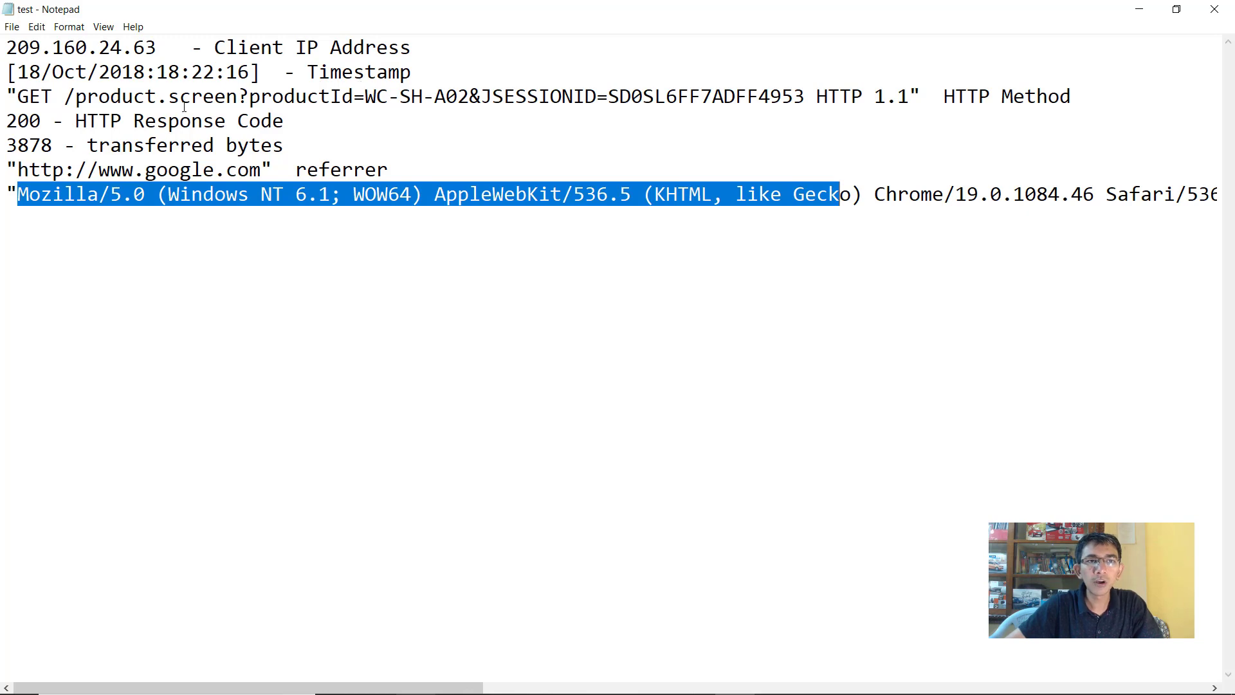
click(655, 679)
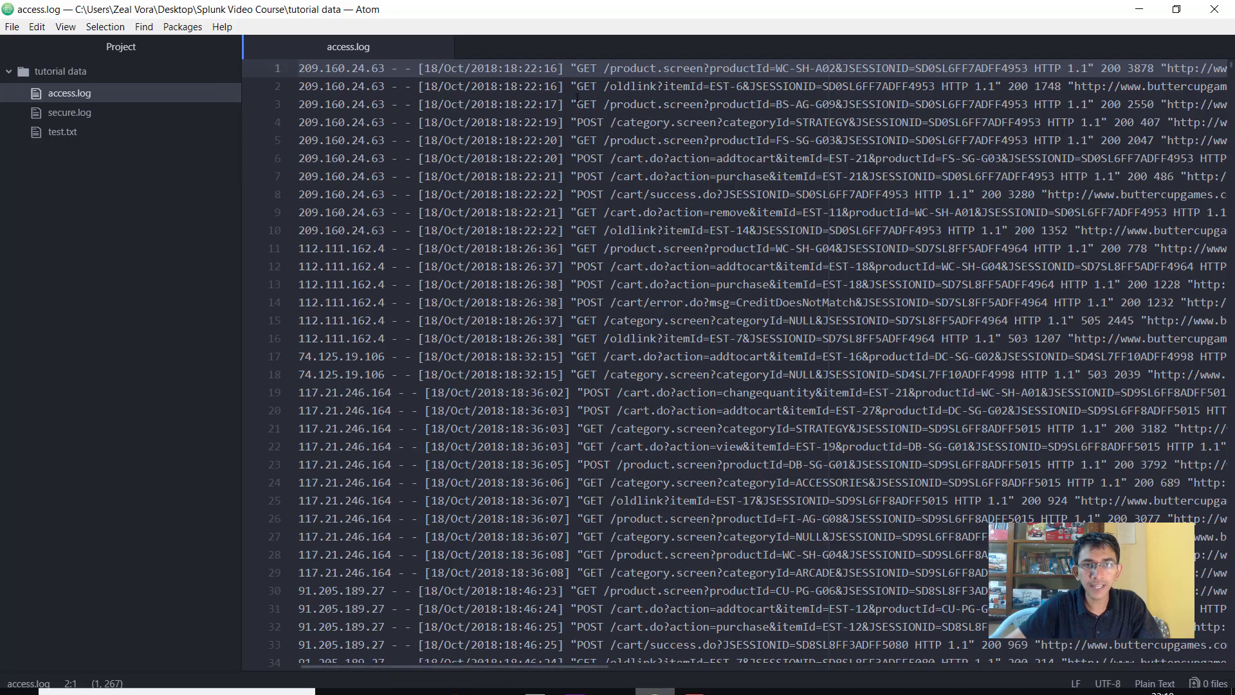
click(736, 679)
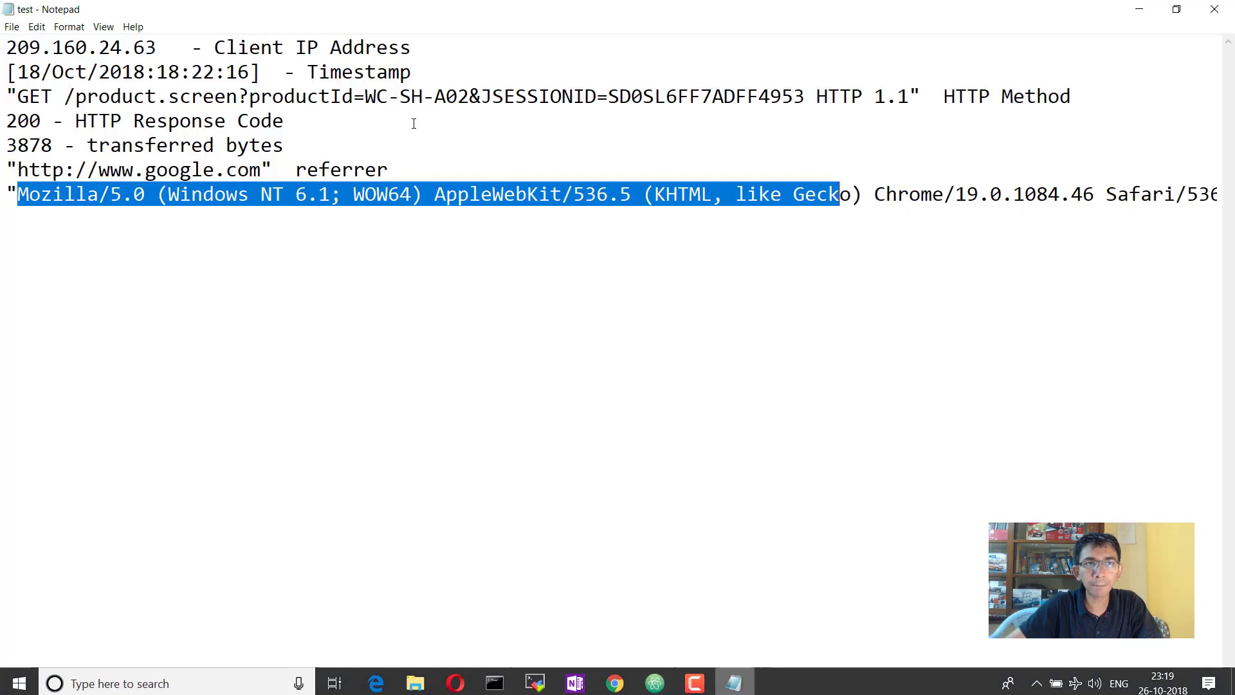
drag(214, 42, 454, 43)
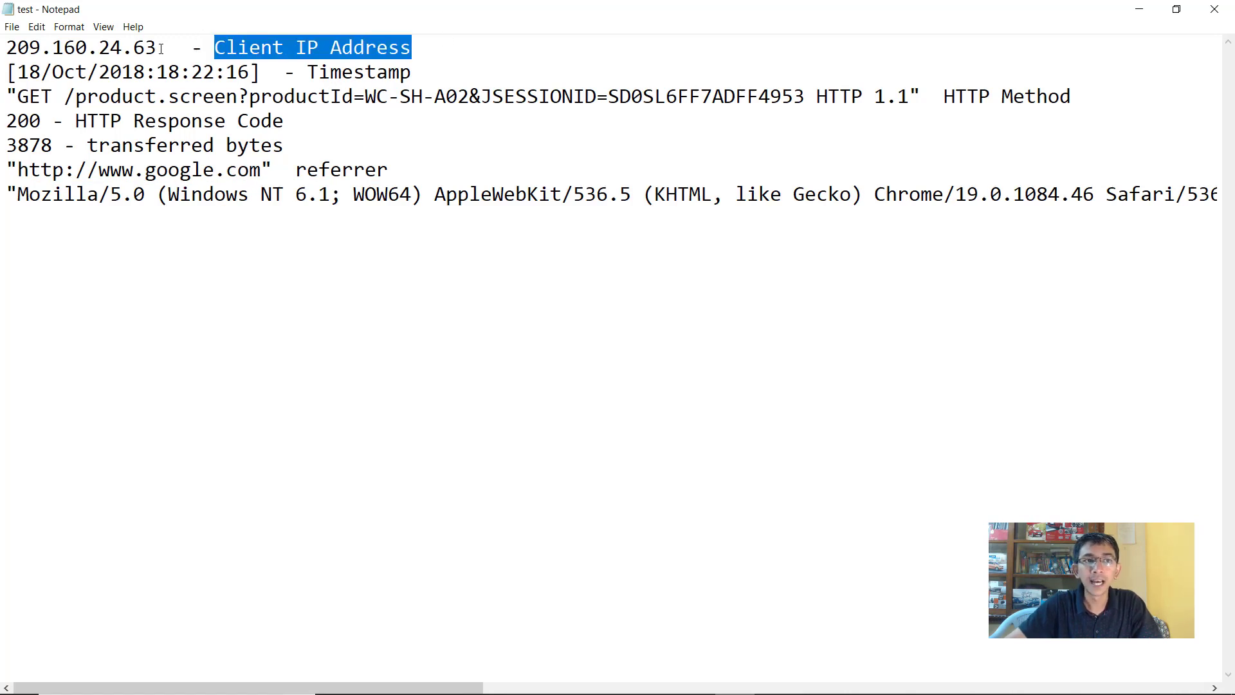
drag(158, 47, 7, 47)
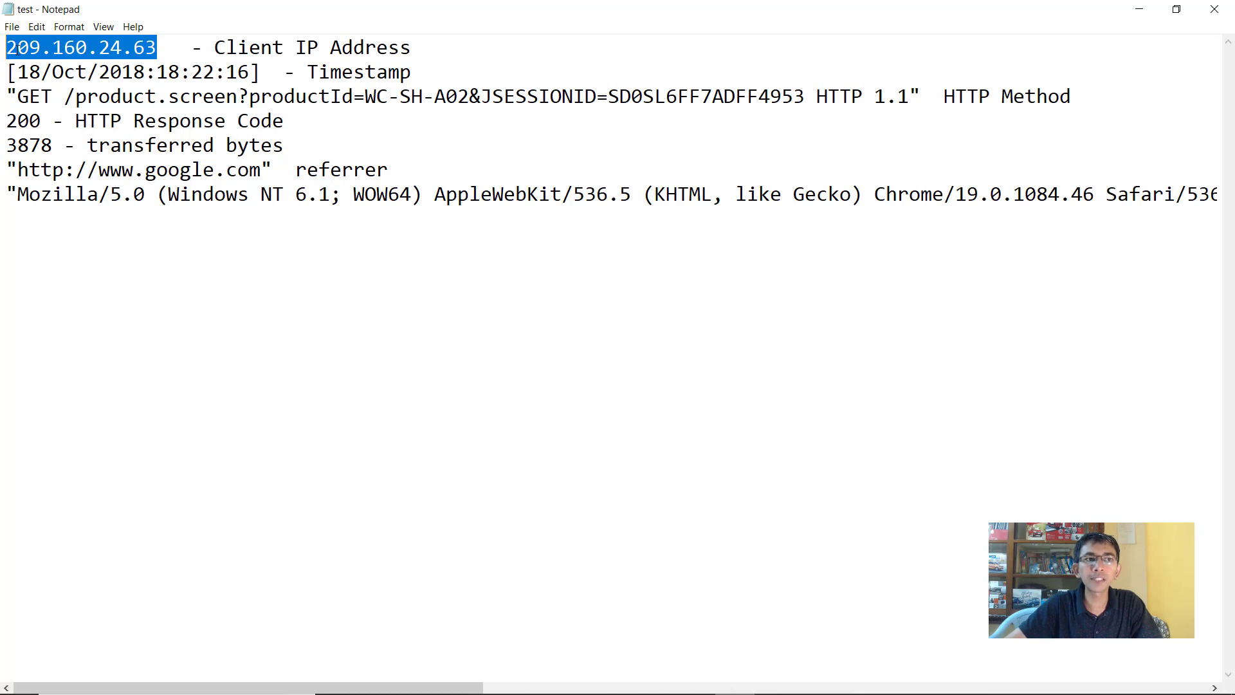
click(157, 47)
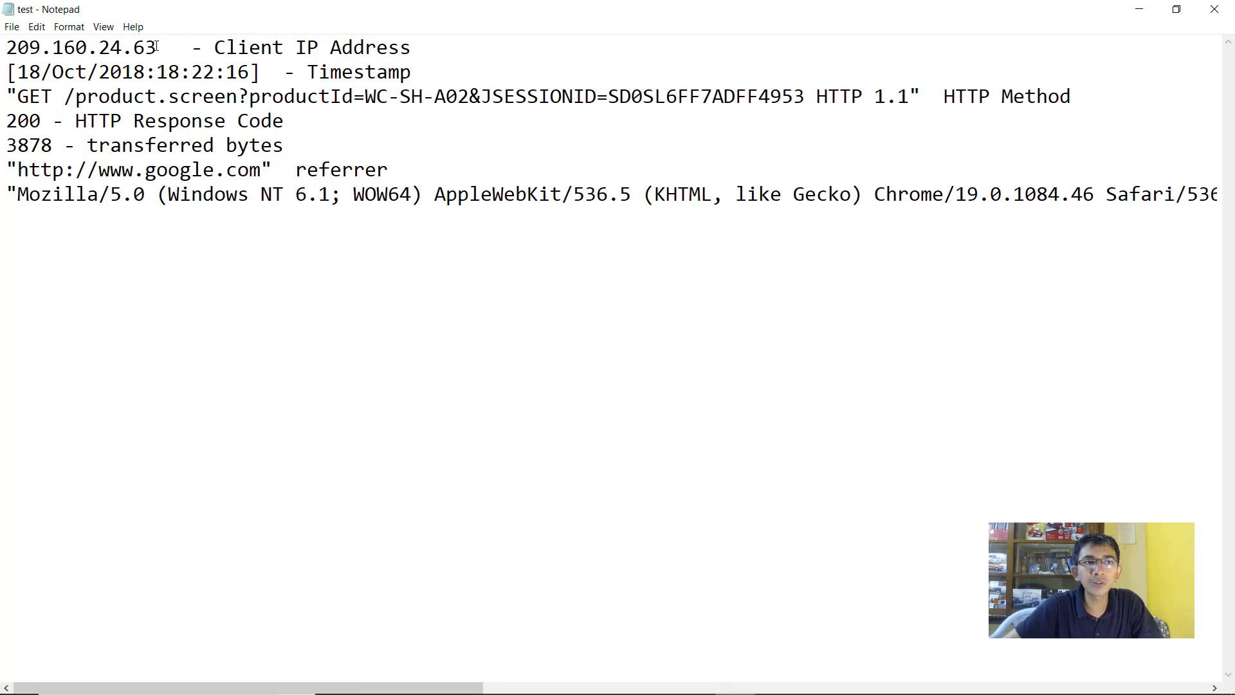
drag(156, 47, 7, 47)
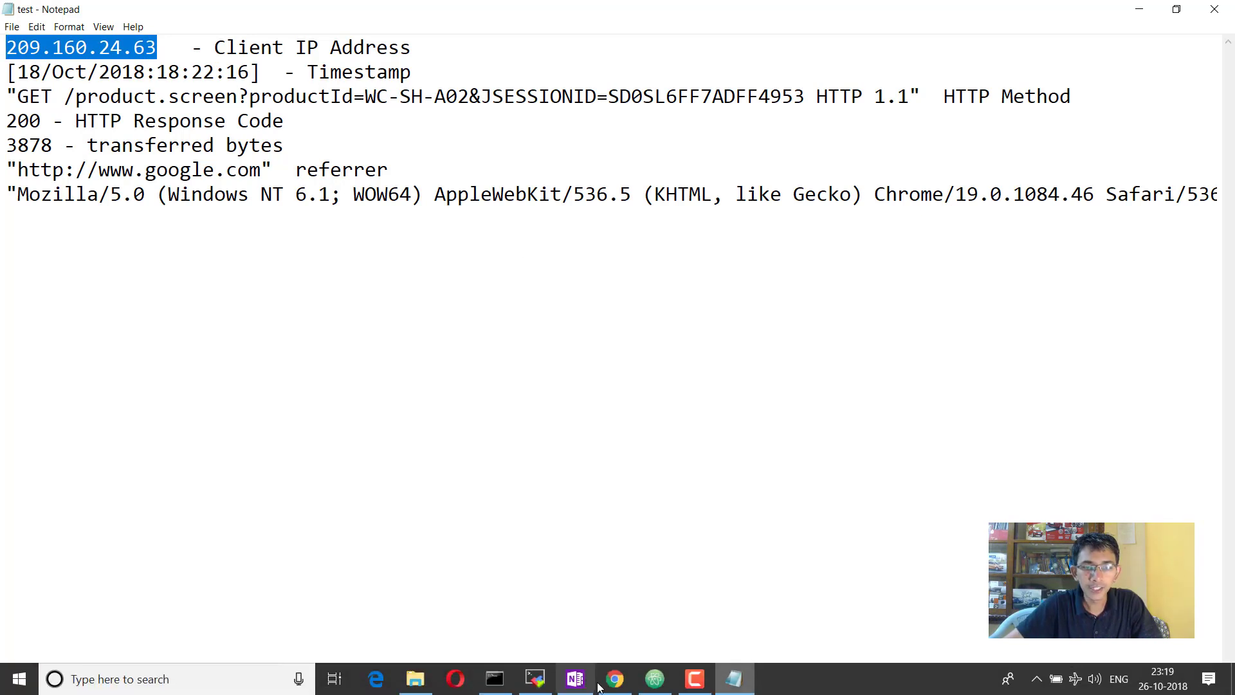
Search source="access.log" from the Data Summary Sources list and review its 187 events and fields
click(616, 679)
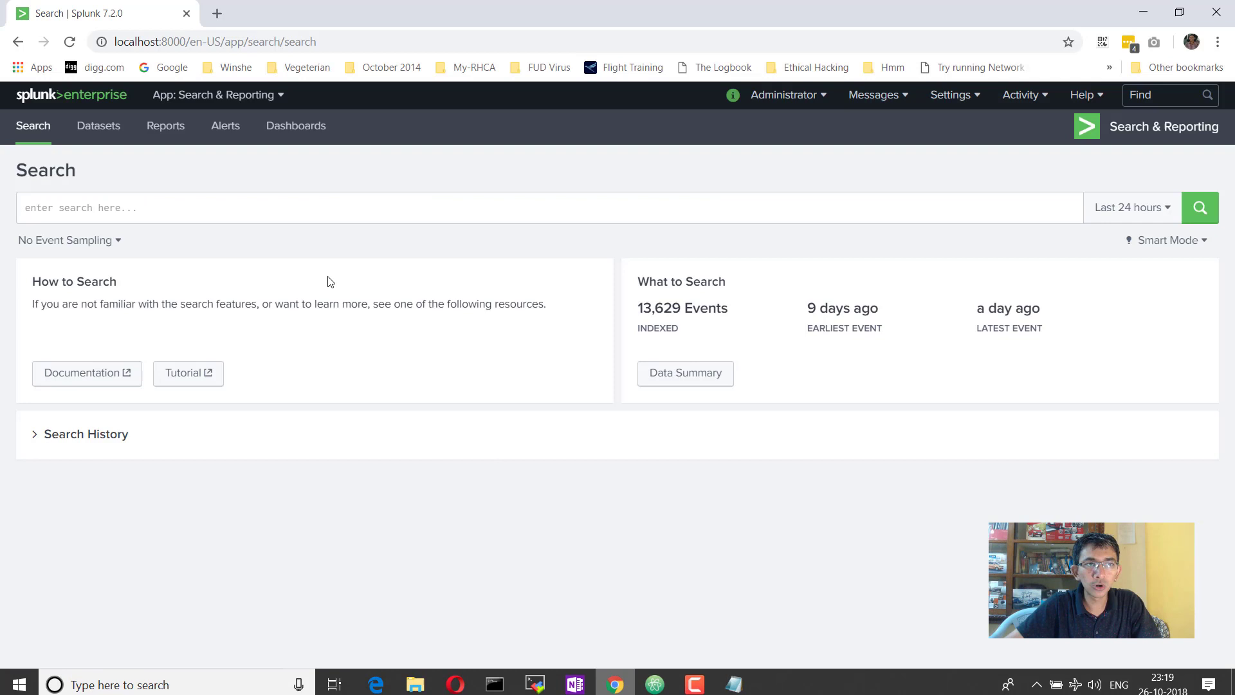
click(687, 376)
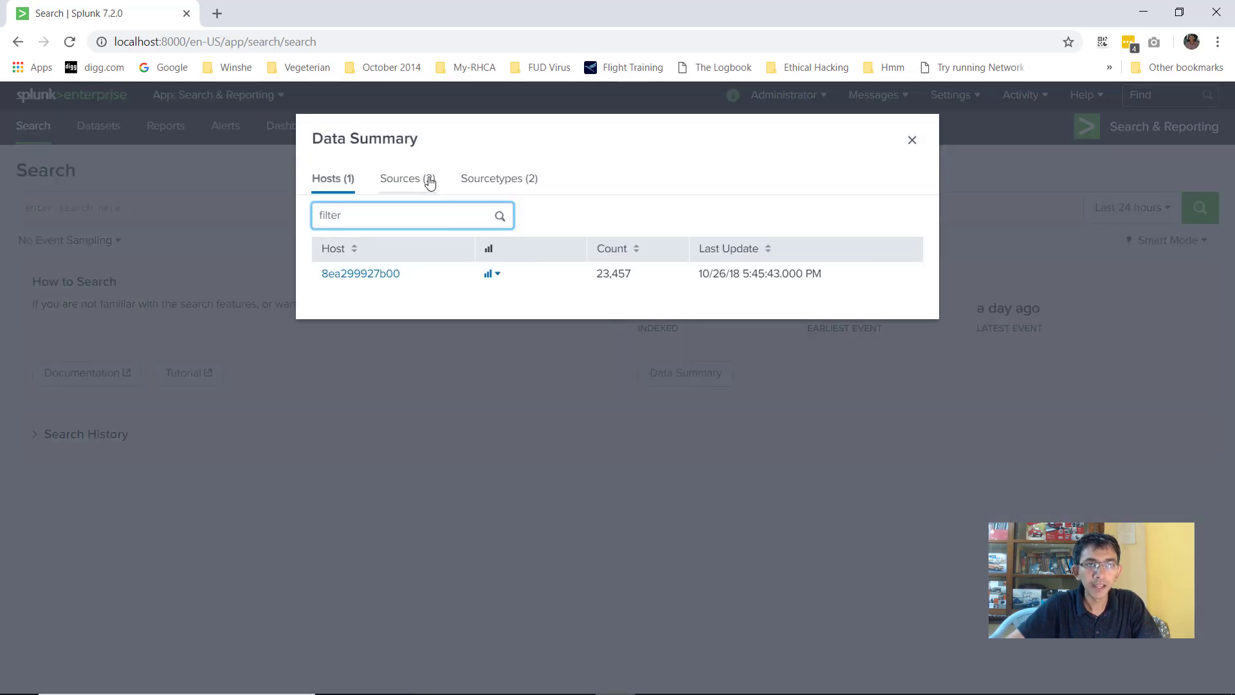
click(421, 180)
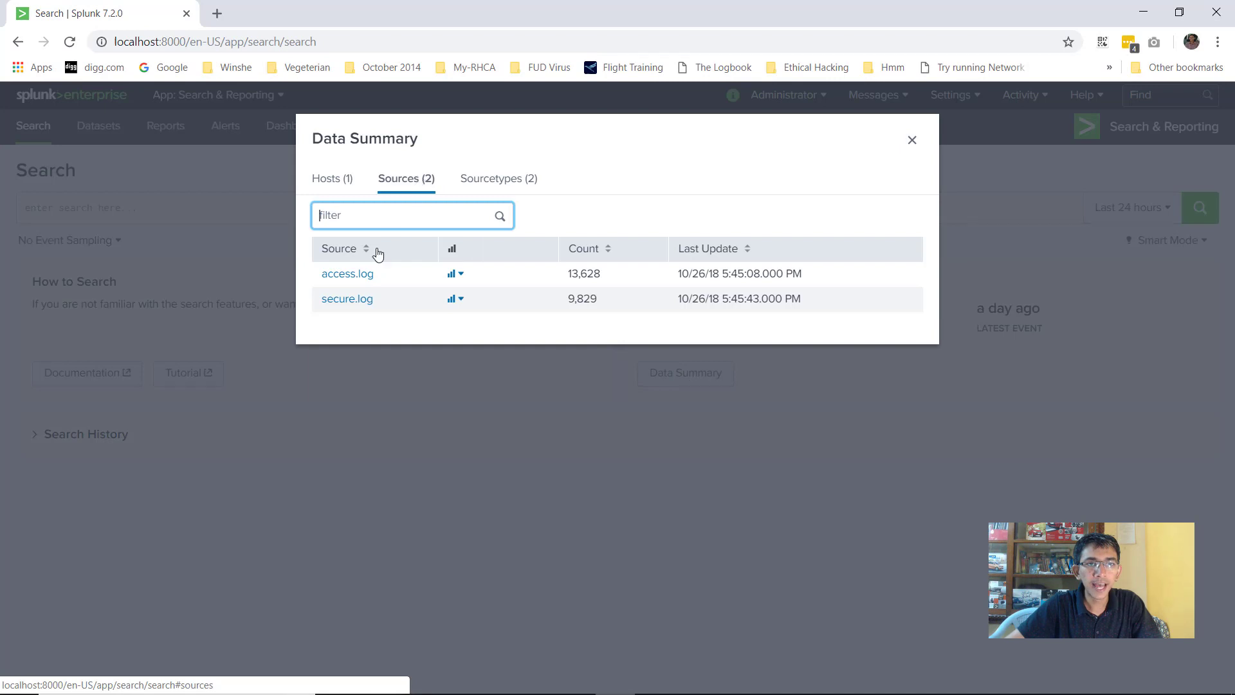
click(361, 276)
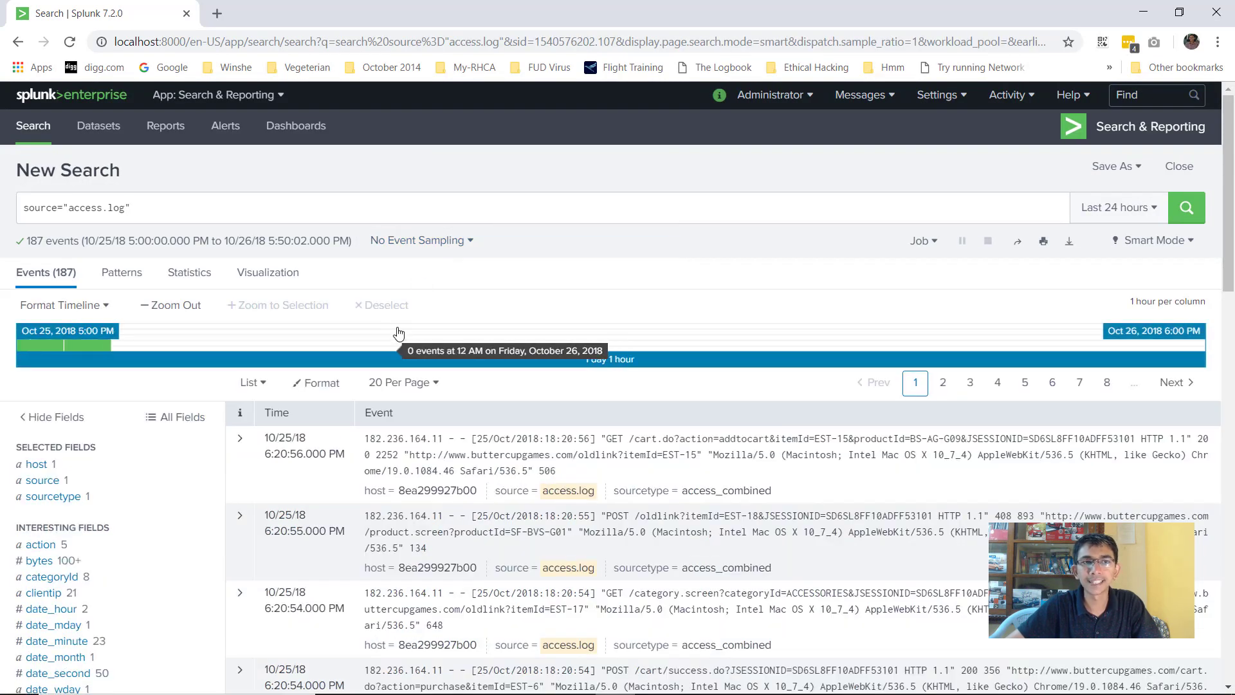
scroll(251, 328, down, 4)
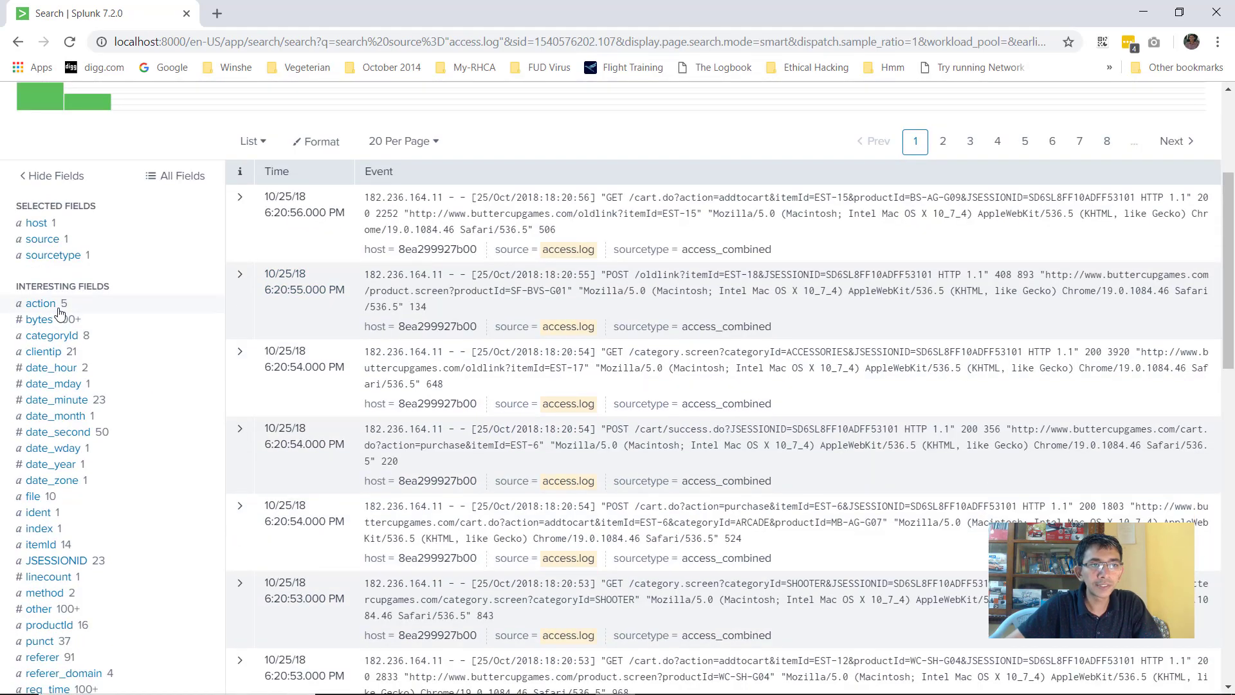
scroll(59, 313, down, 2)
scroll(76, 247, down, 3)
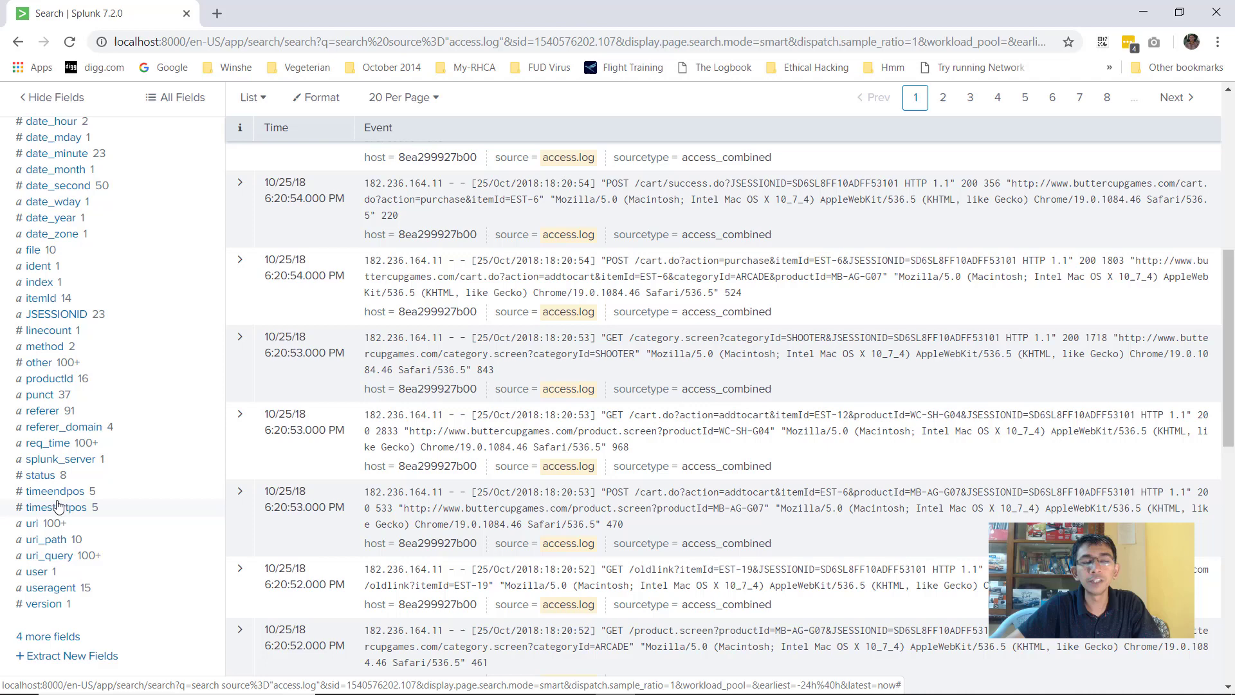
scroll(58, 506, up, 5)
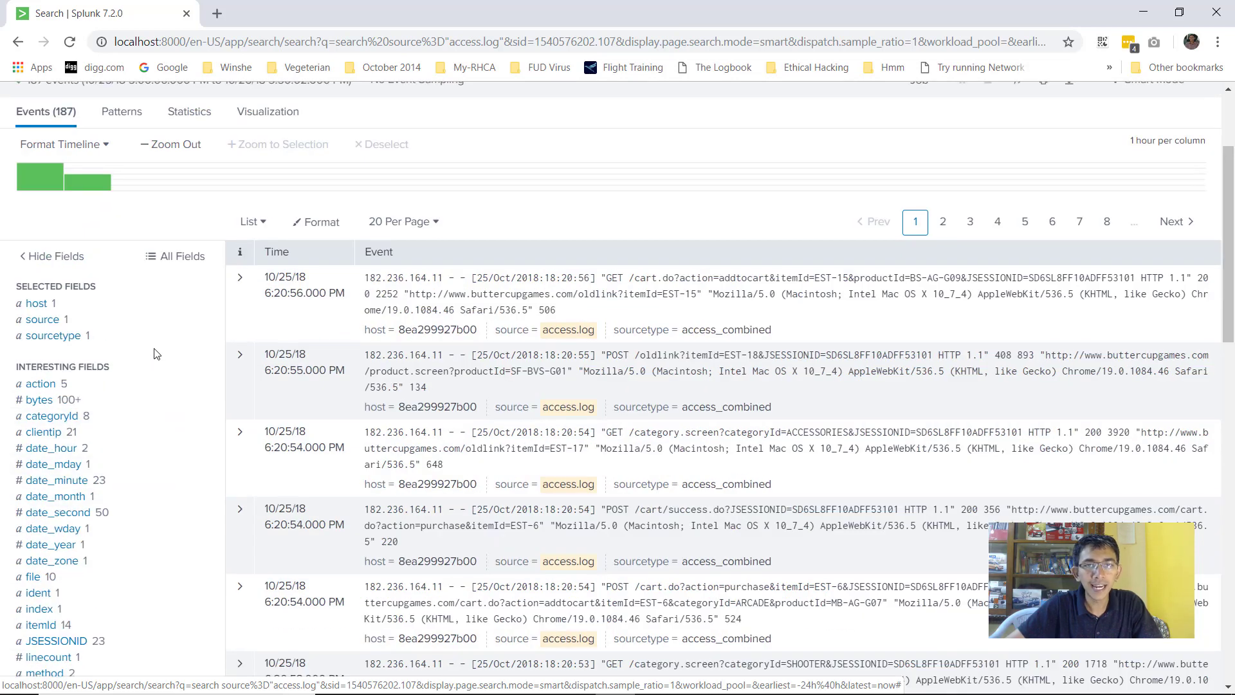
click(240, 281)
scroll(558, 410, down, 4)
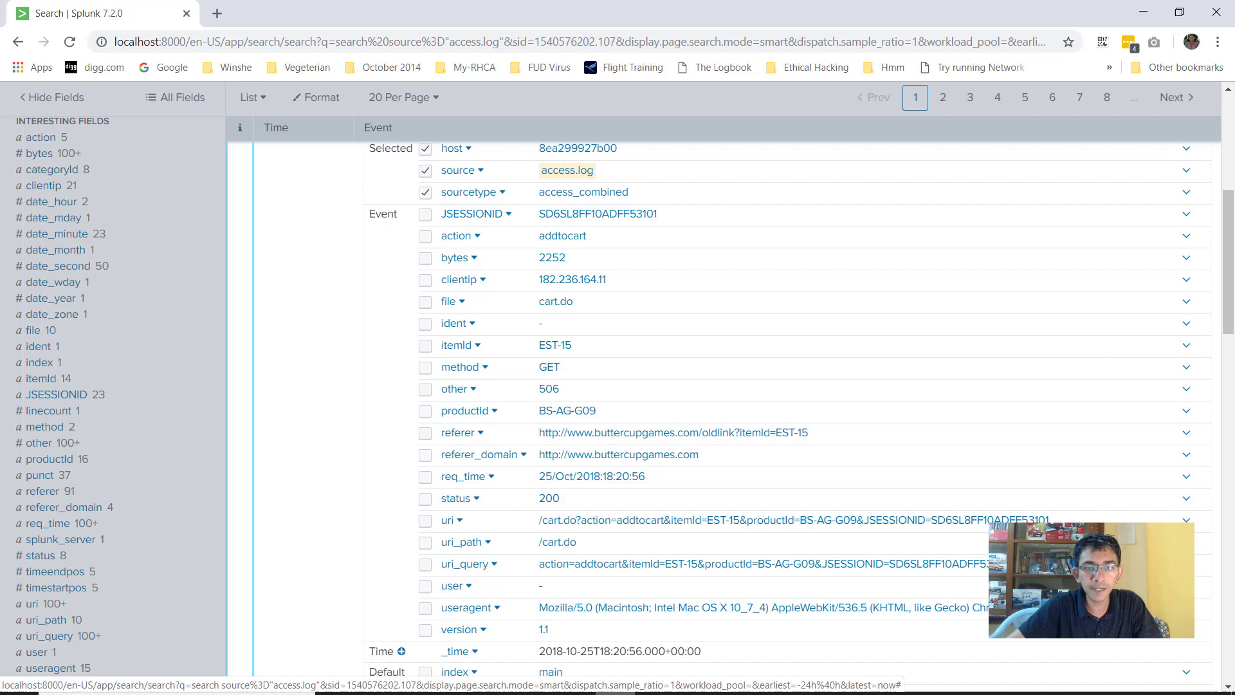
click(734, 679)
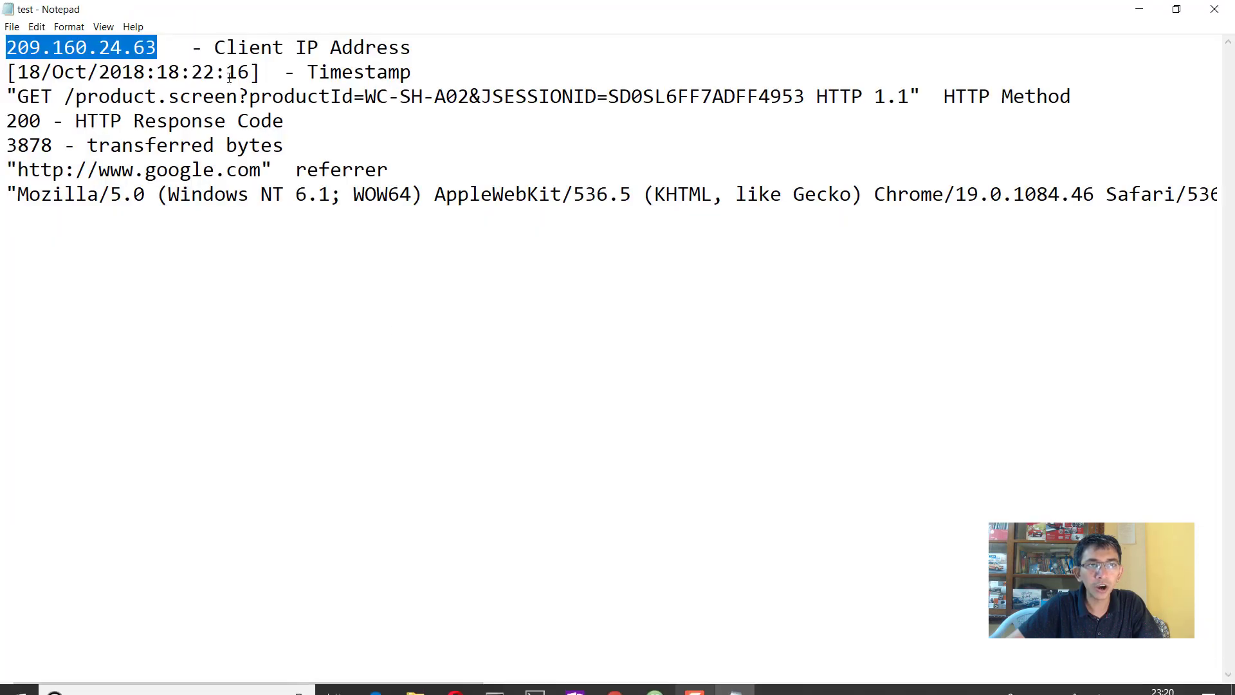
drag(412, 47, 217, 51)
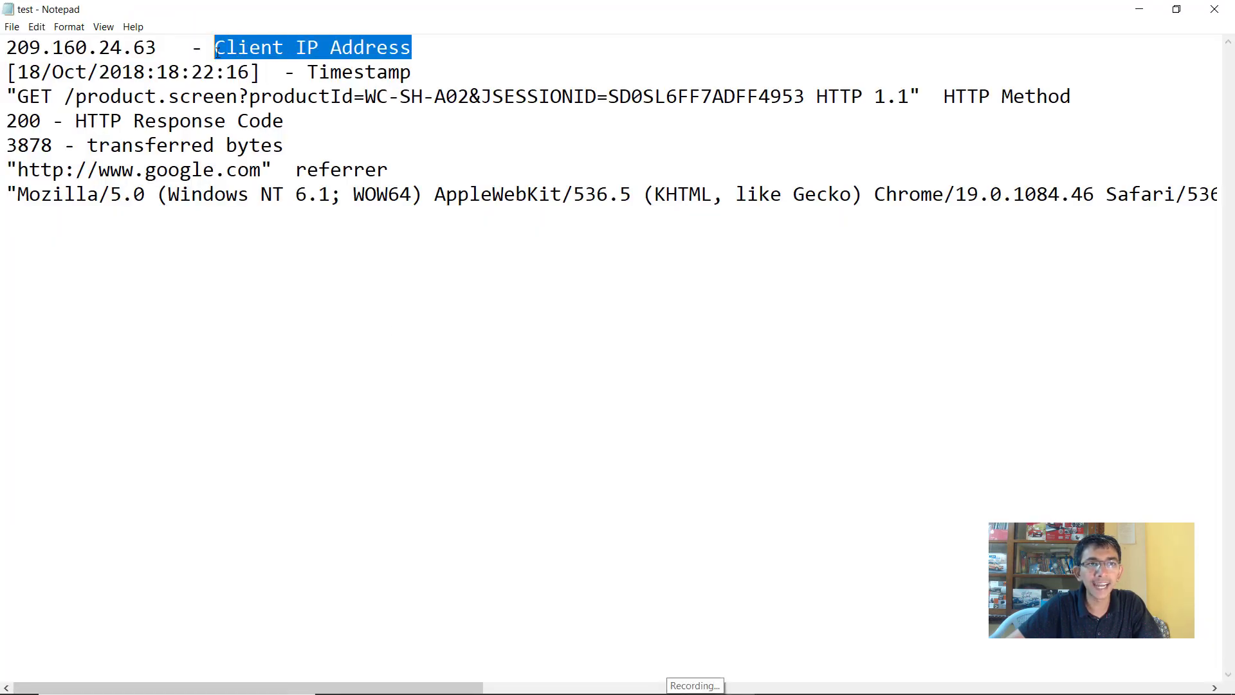
click(577, 679)
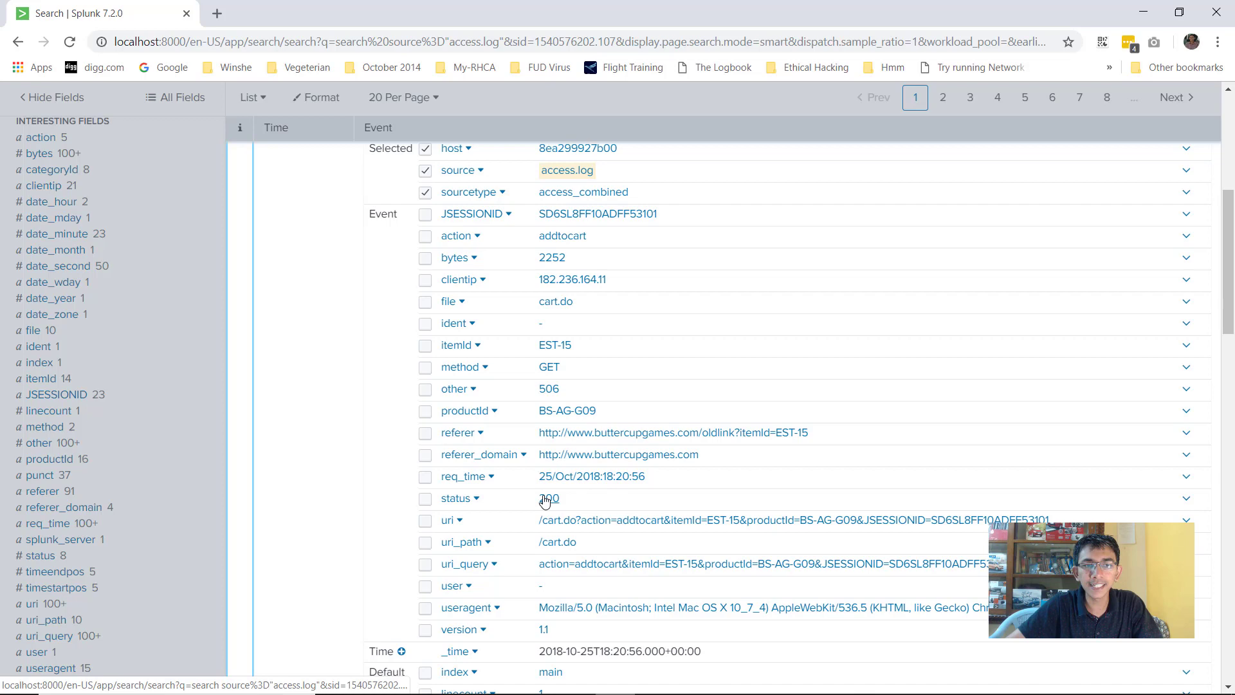
scroll(564, 520, down, 1)
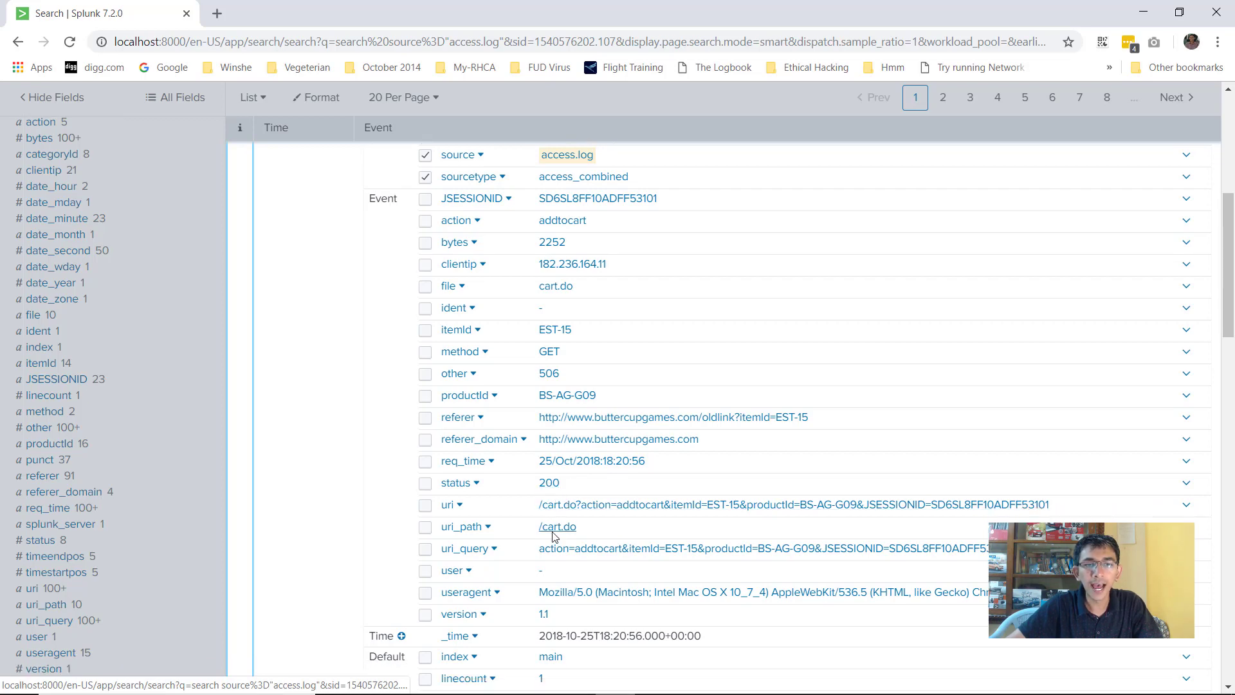
mouse_move(537, 690)
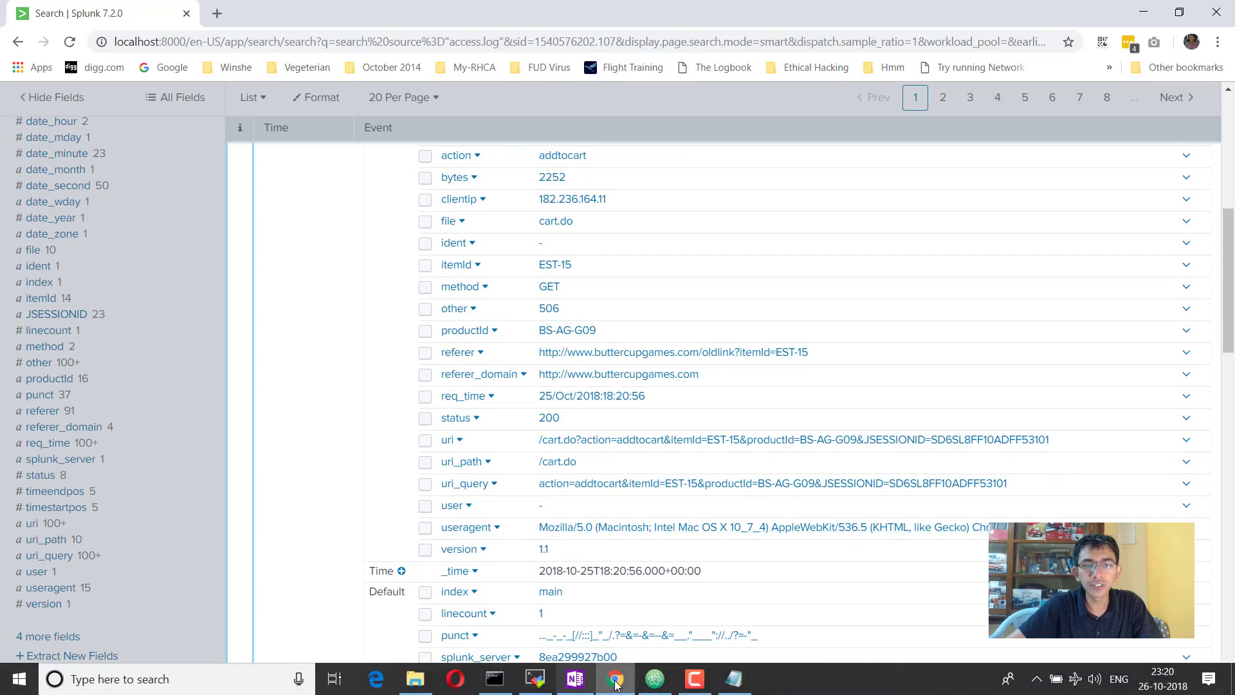
click(722, 686)
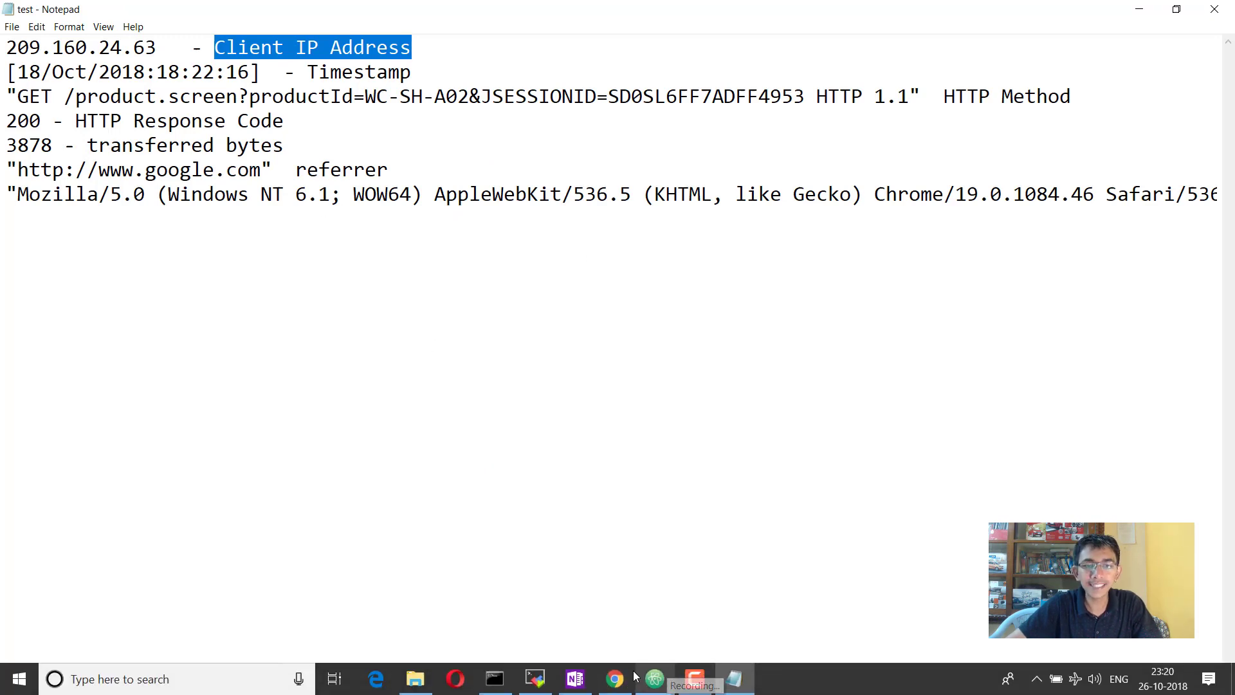
click(634, 682)
scroll(346, 283, up, 10)
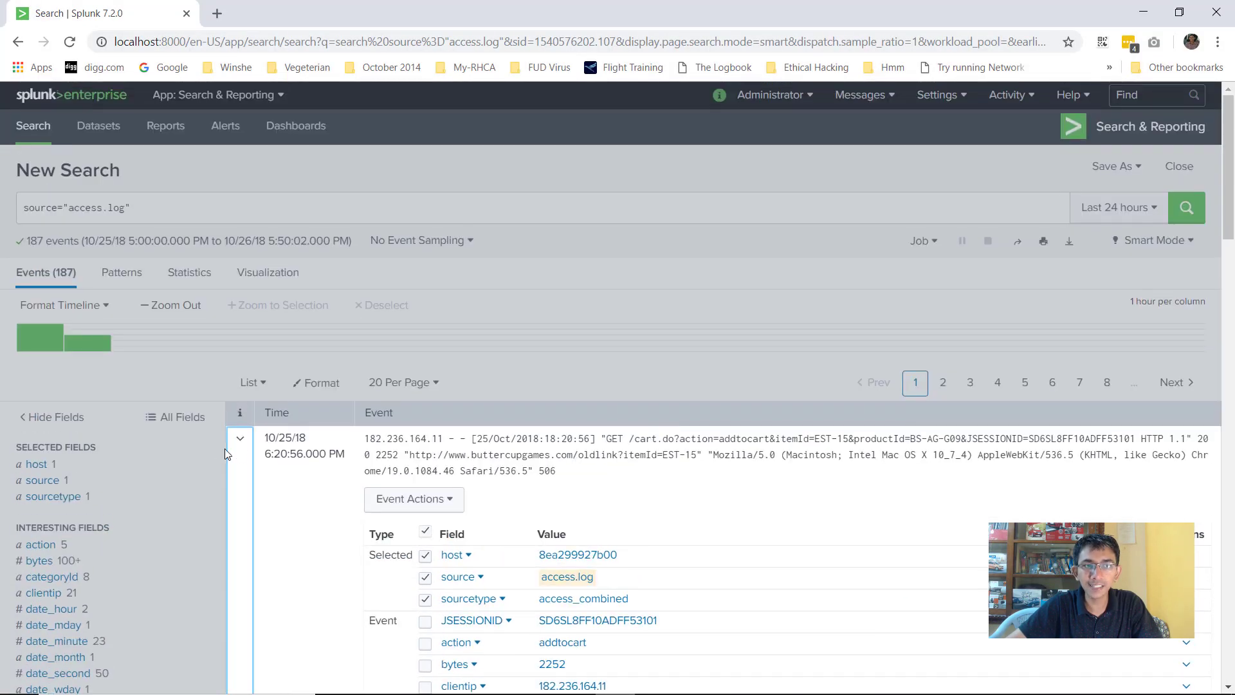
click(240, 440)
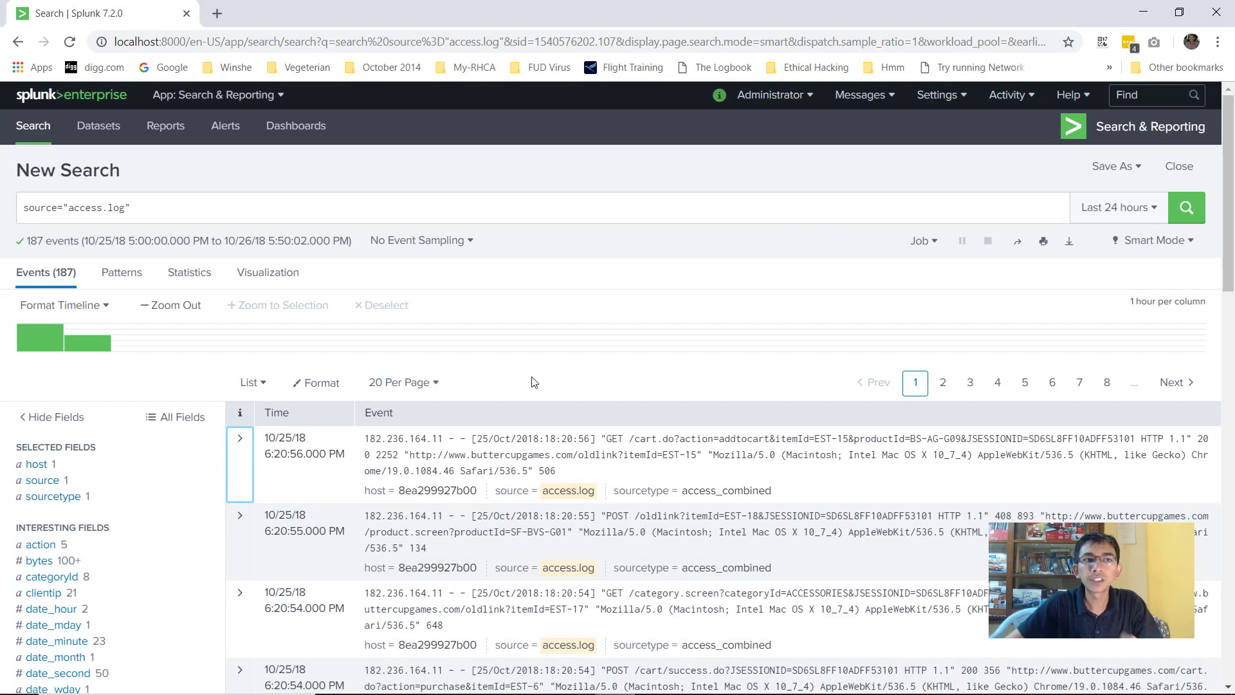
Run source="access.log" | stats count by clientip to get a 21-row per-IP count table
click(505, 205)
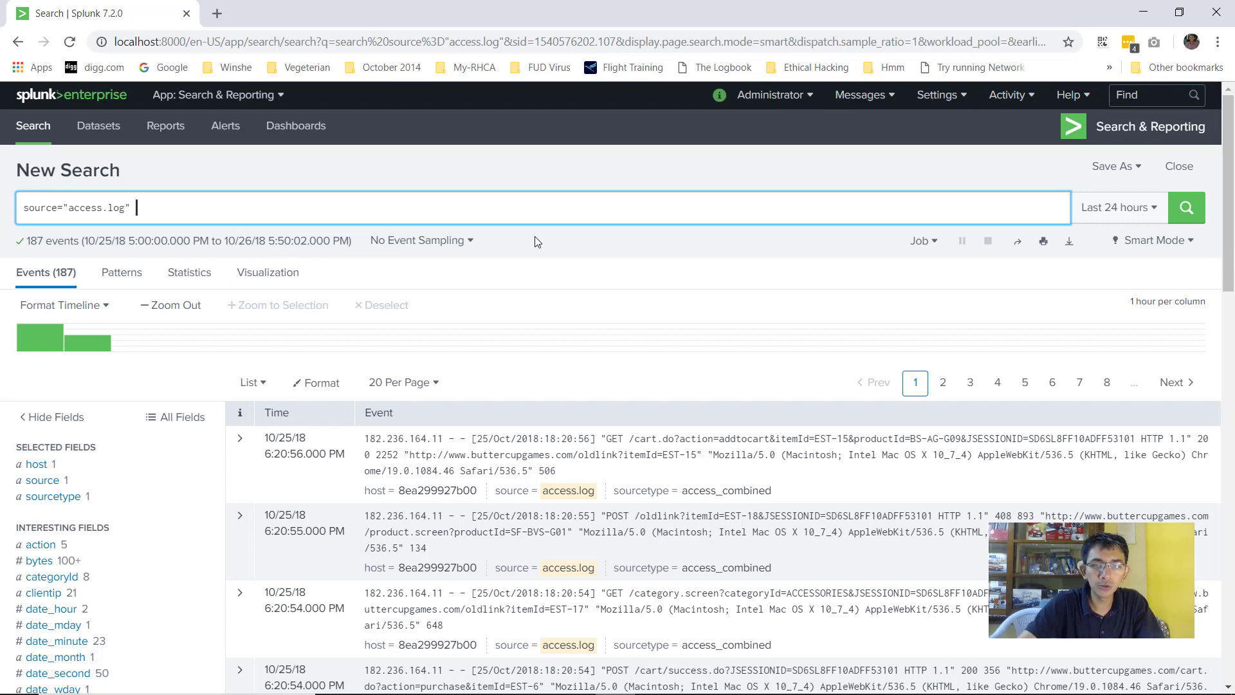
text(| stats )
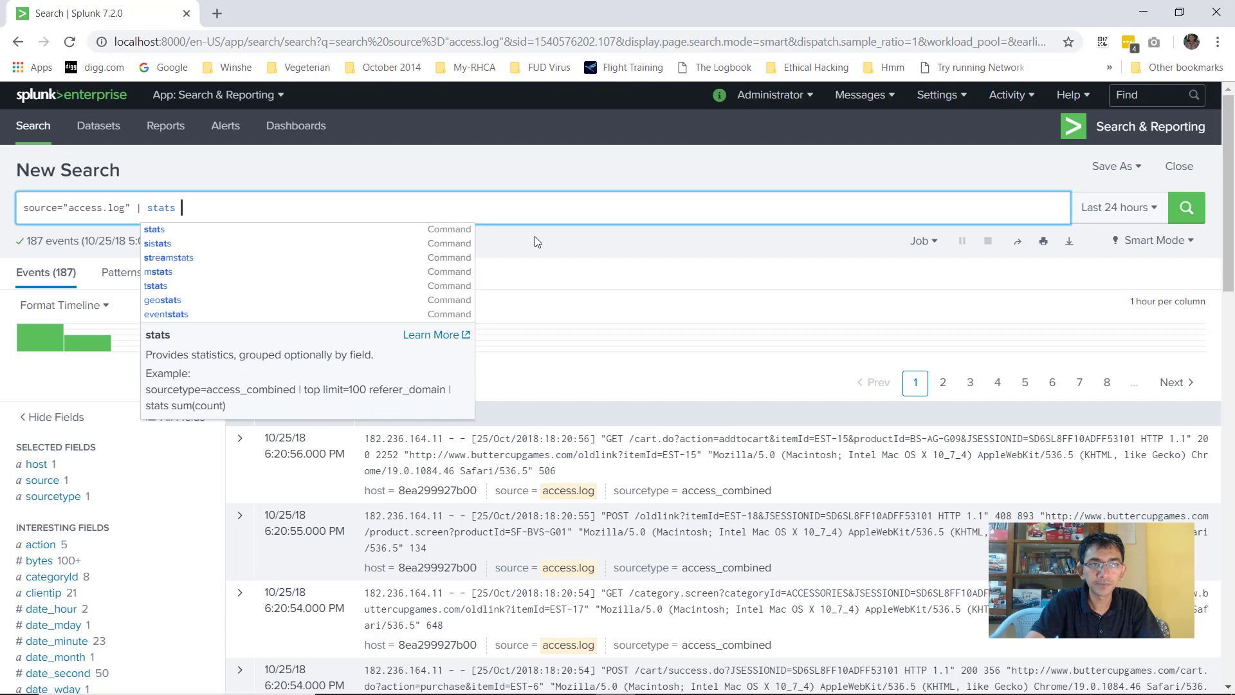
text(count by)
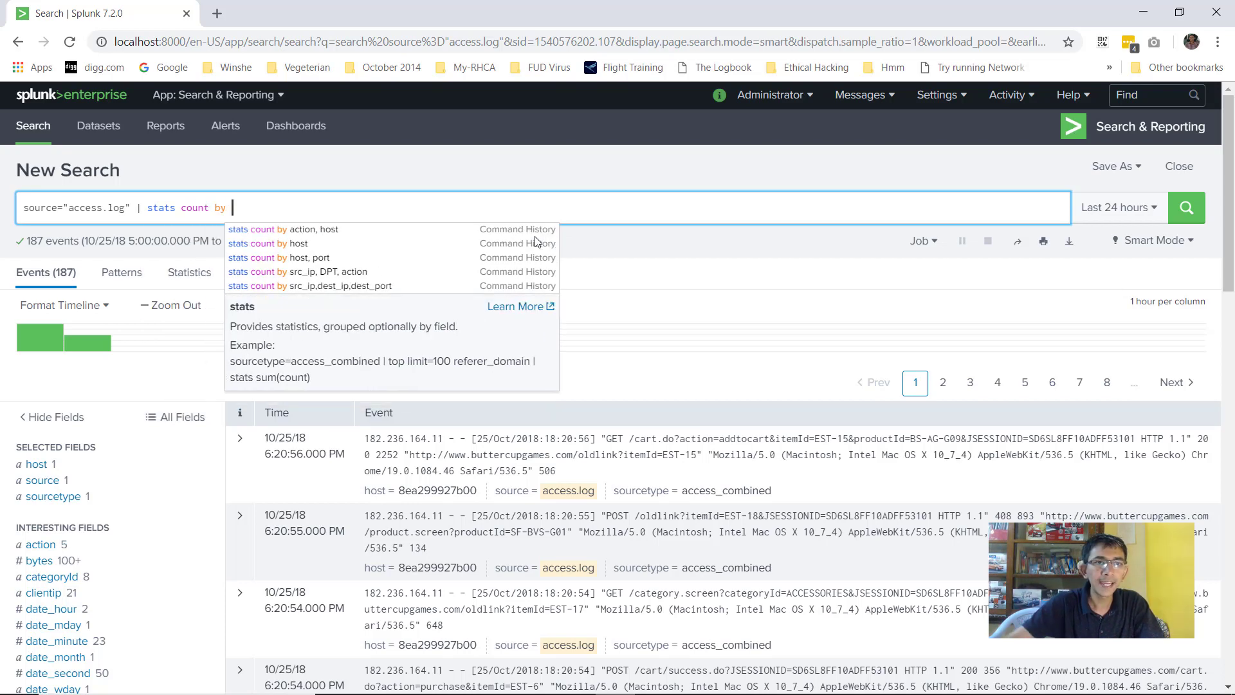
click(240, 438)
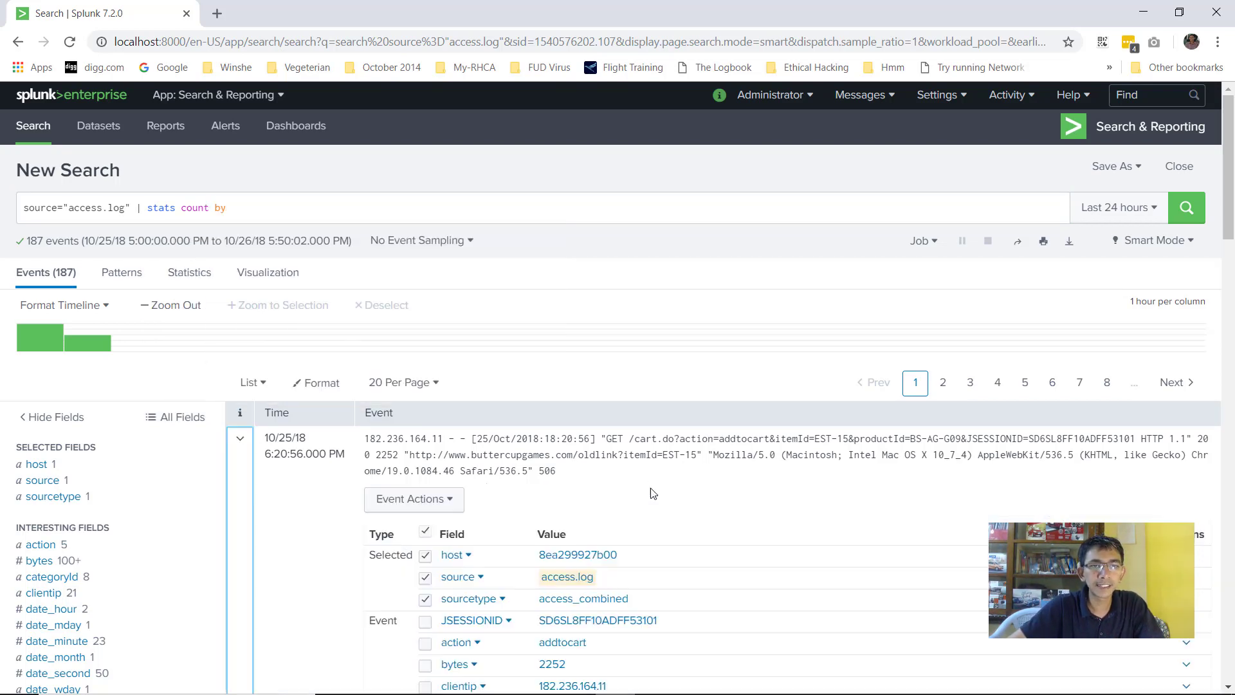
scroll(633, 443, down, 5)
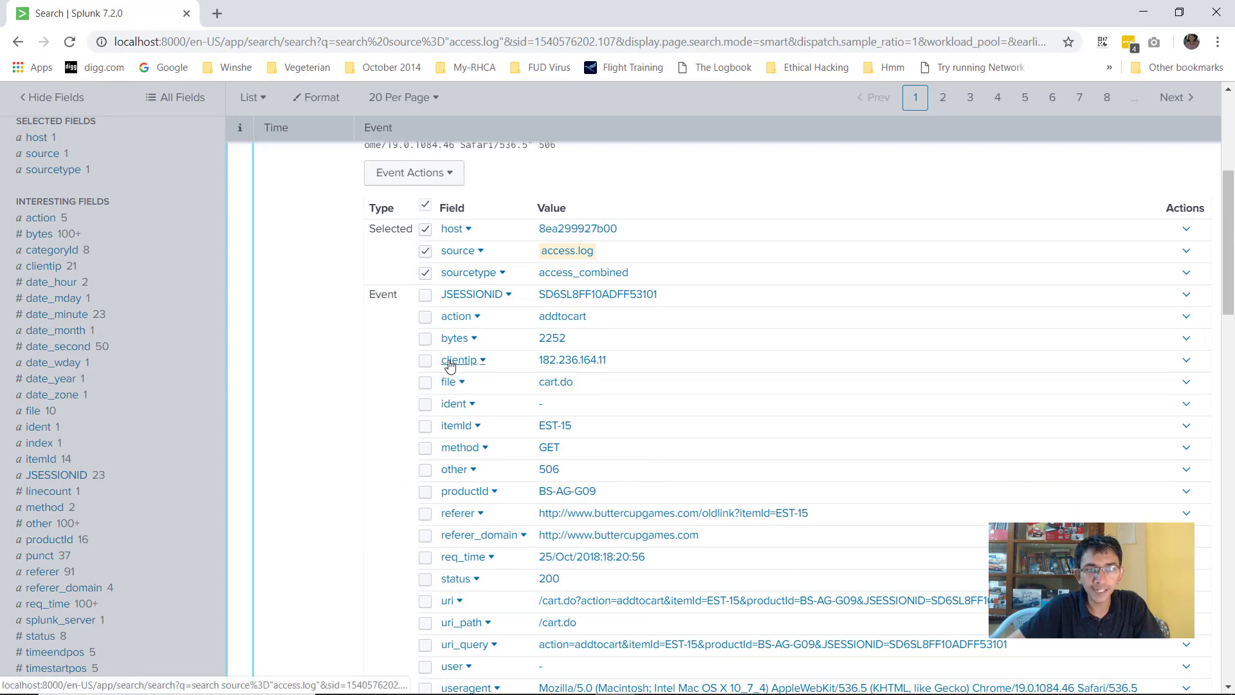
scroll(306, 206, up, 5)
click(302, 207)
text(cl)
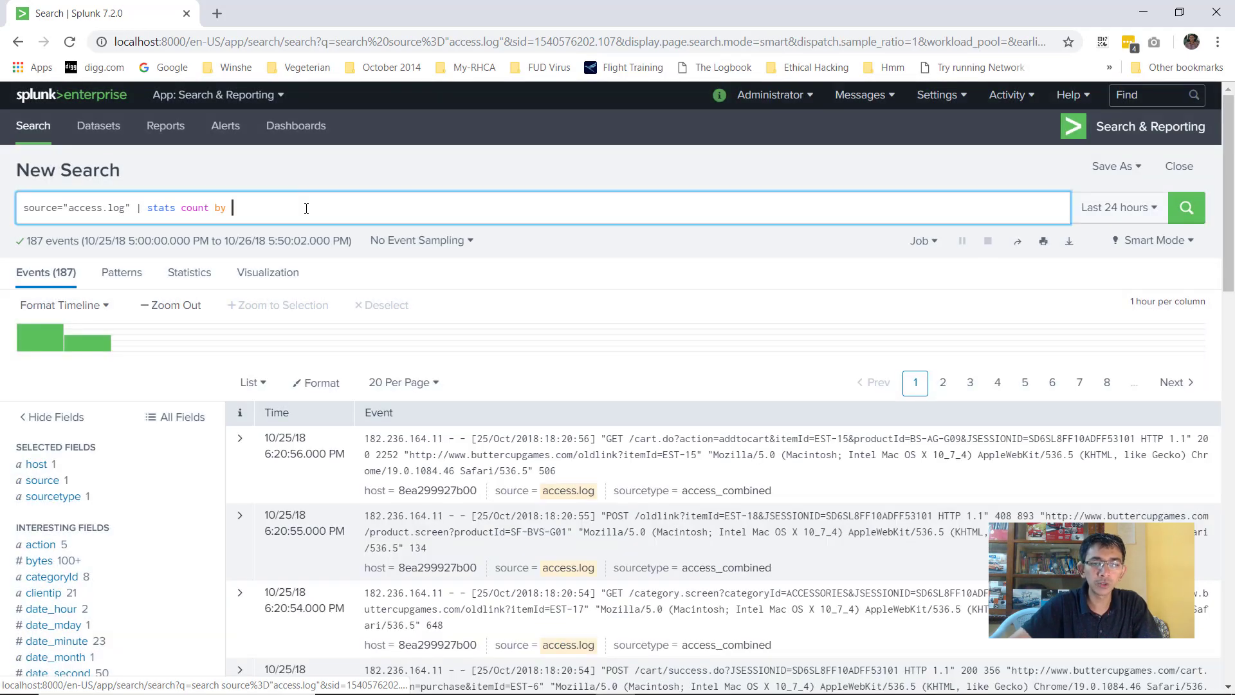
text(ie)
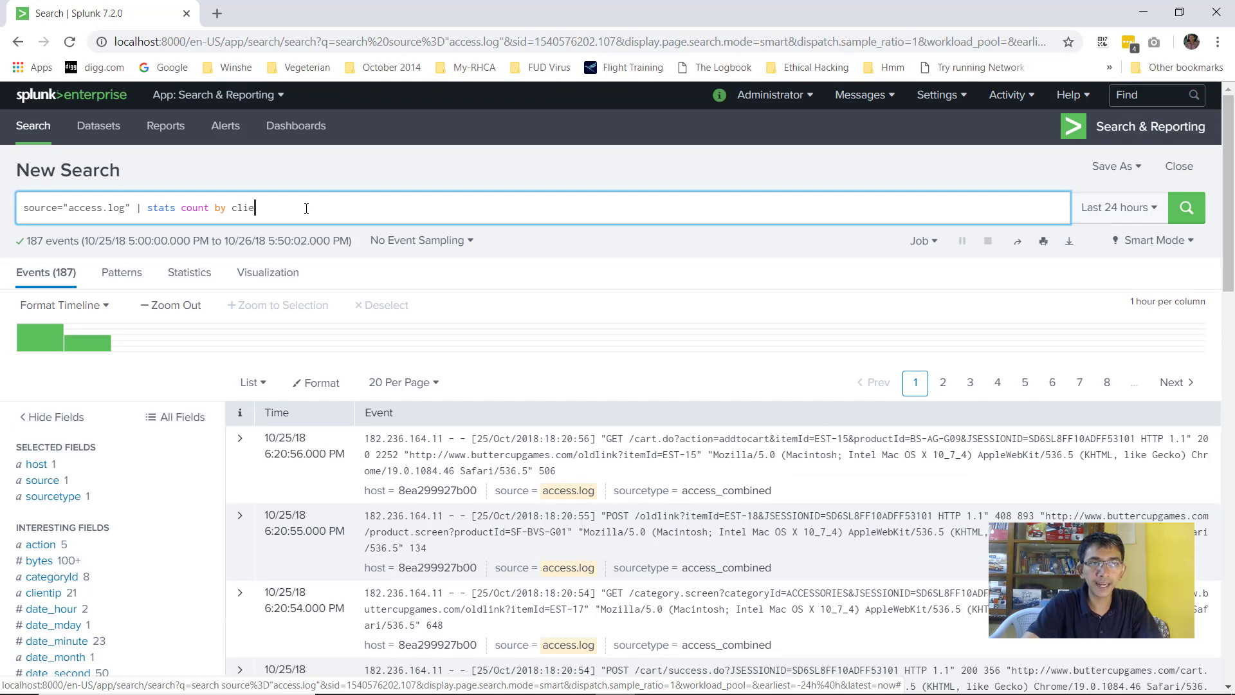
text(ntip)
key(Return)
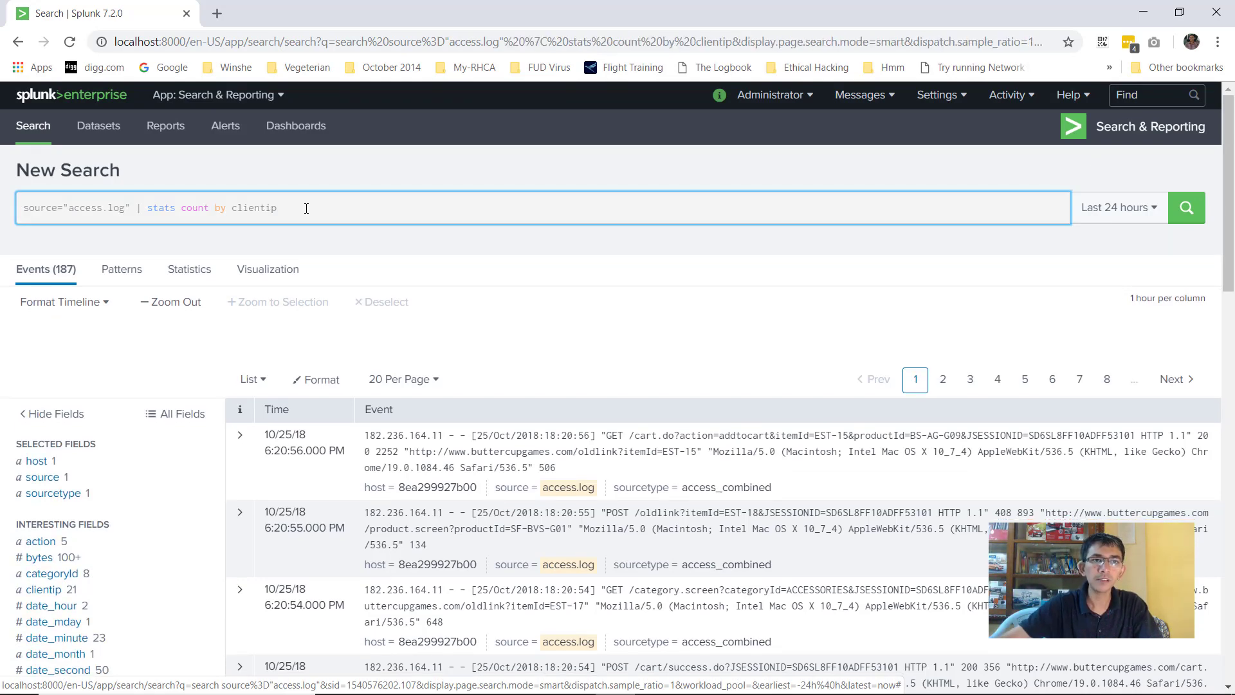
scroll(99, 278, down, 2)
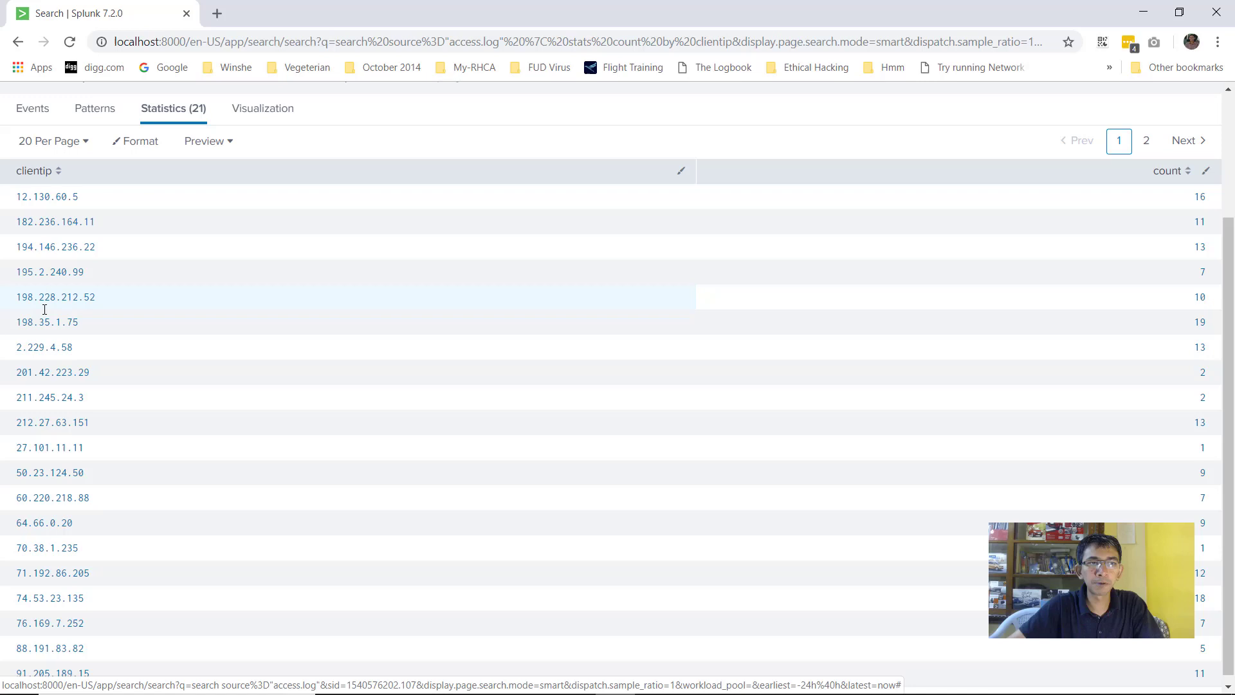
scroll(69, 188, down, 1)
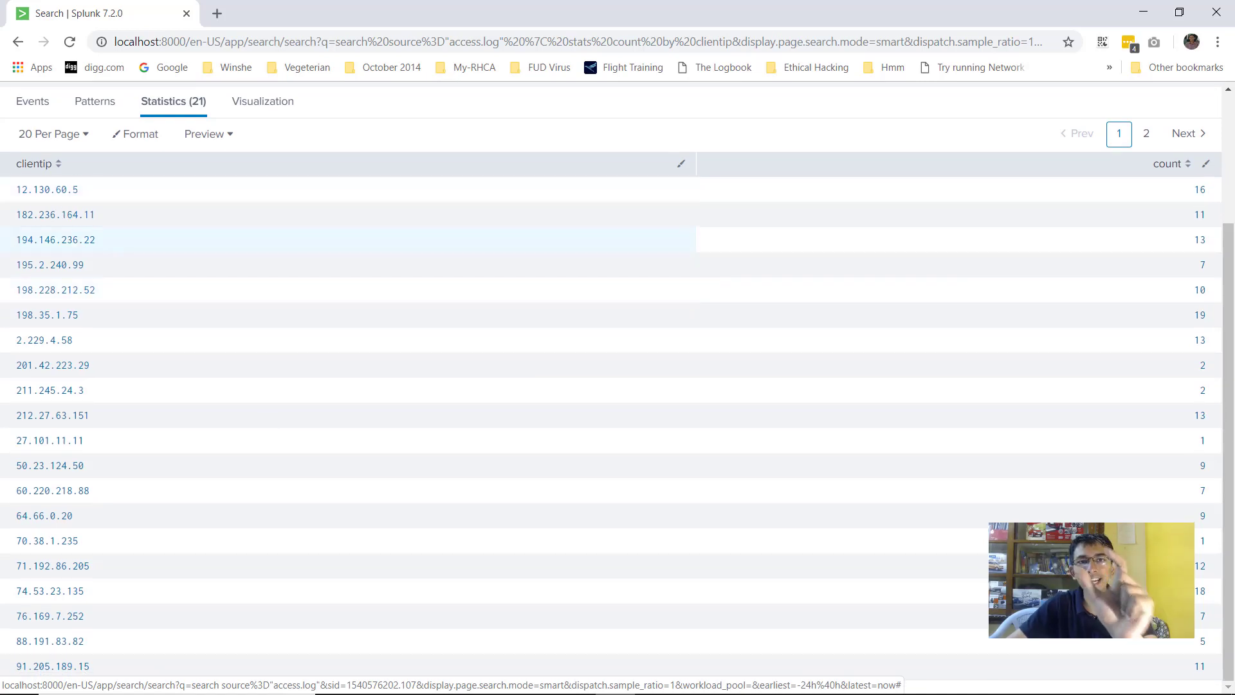
click(655, 679)
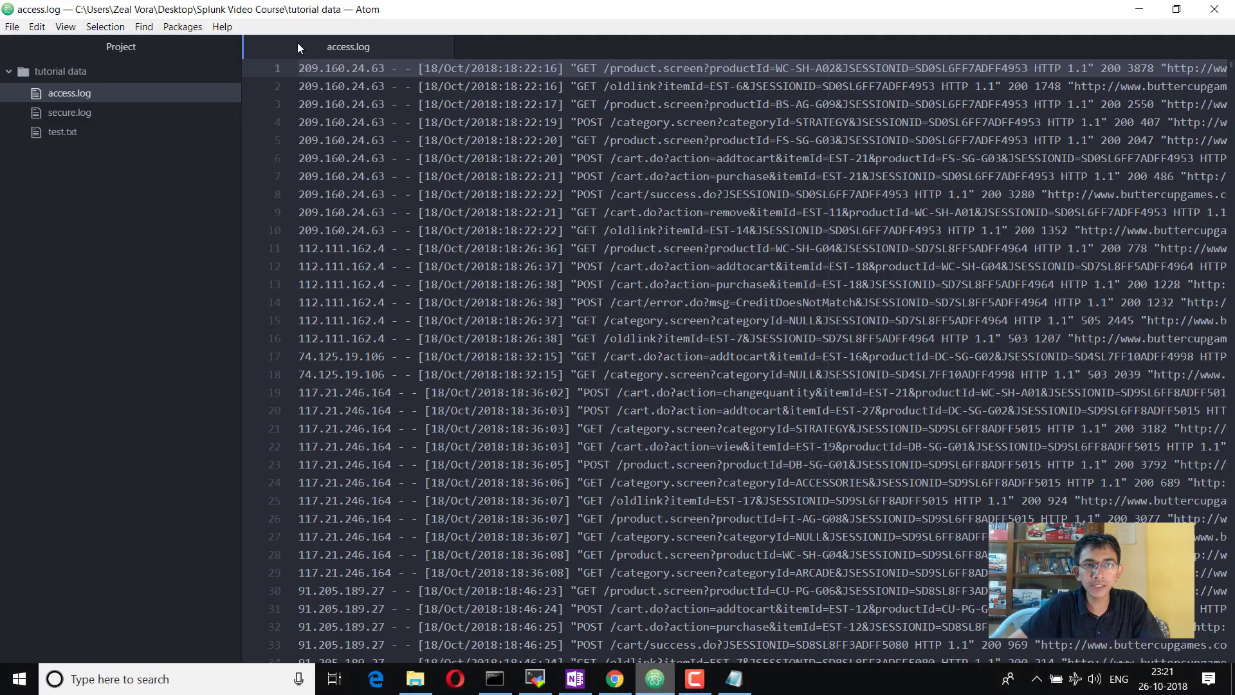
click(326, 68)
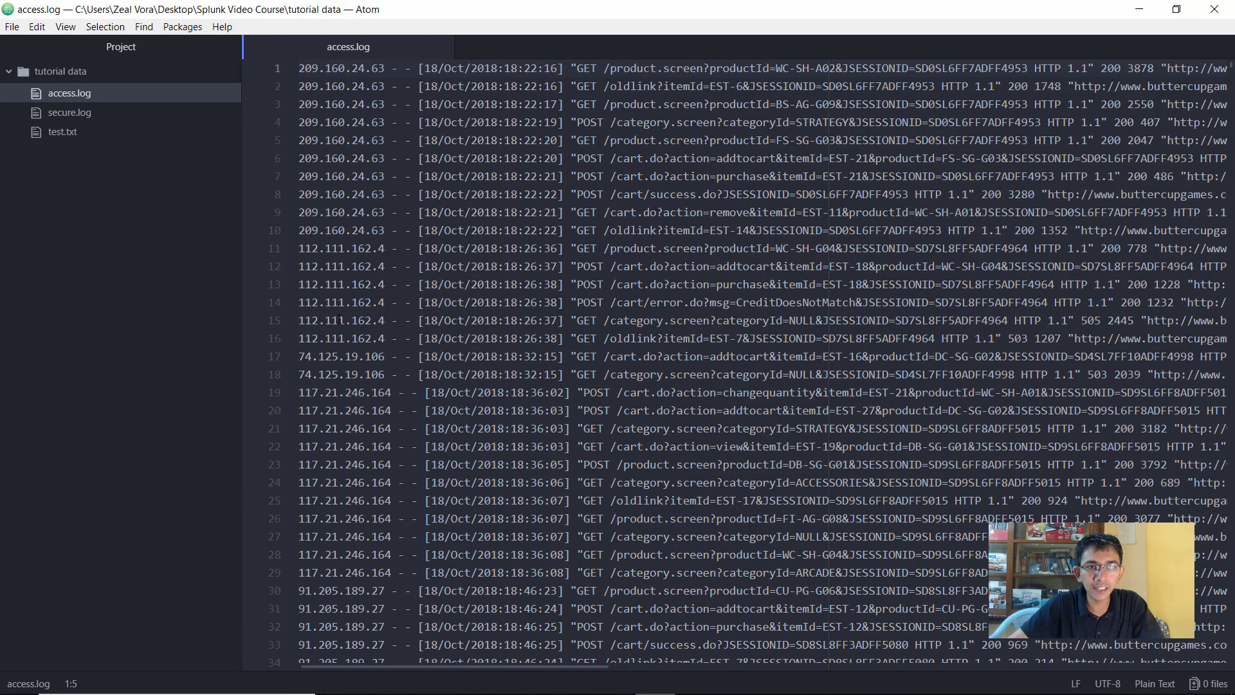
drag(388, 432, 292, 434)
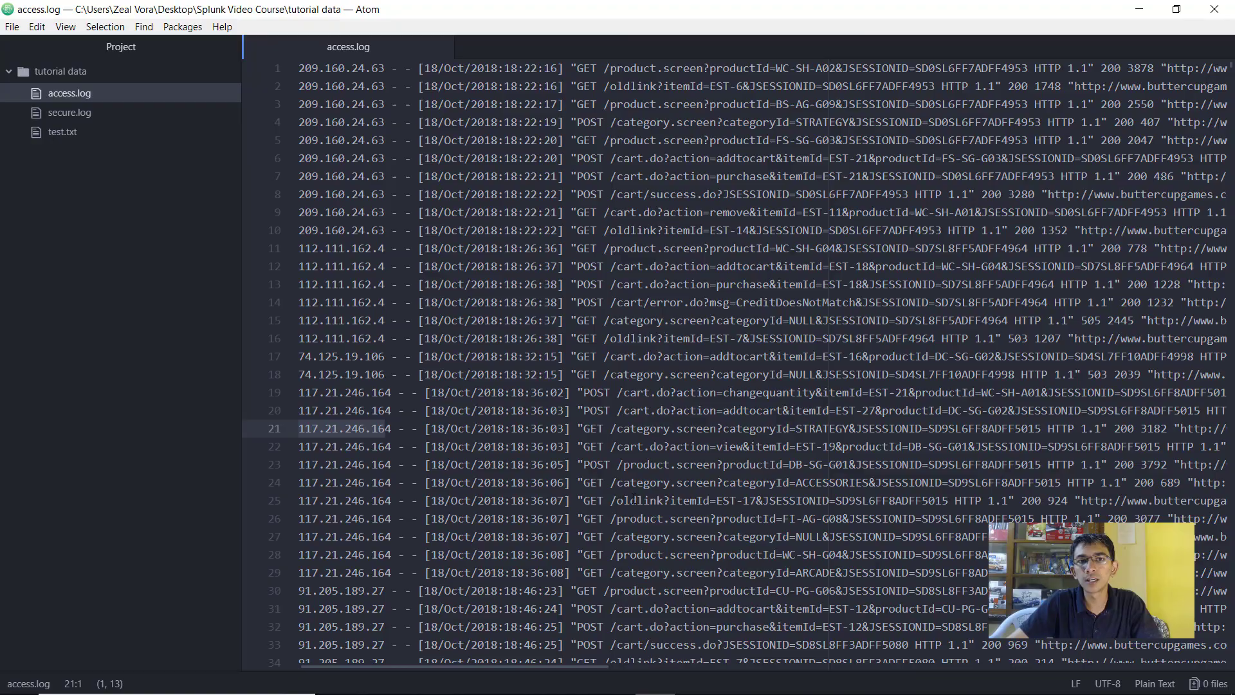
Leave the clientip statistics results for a new, empty Search page
click(655, 681)
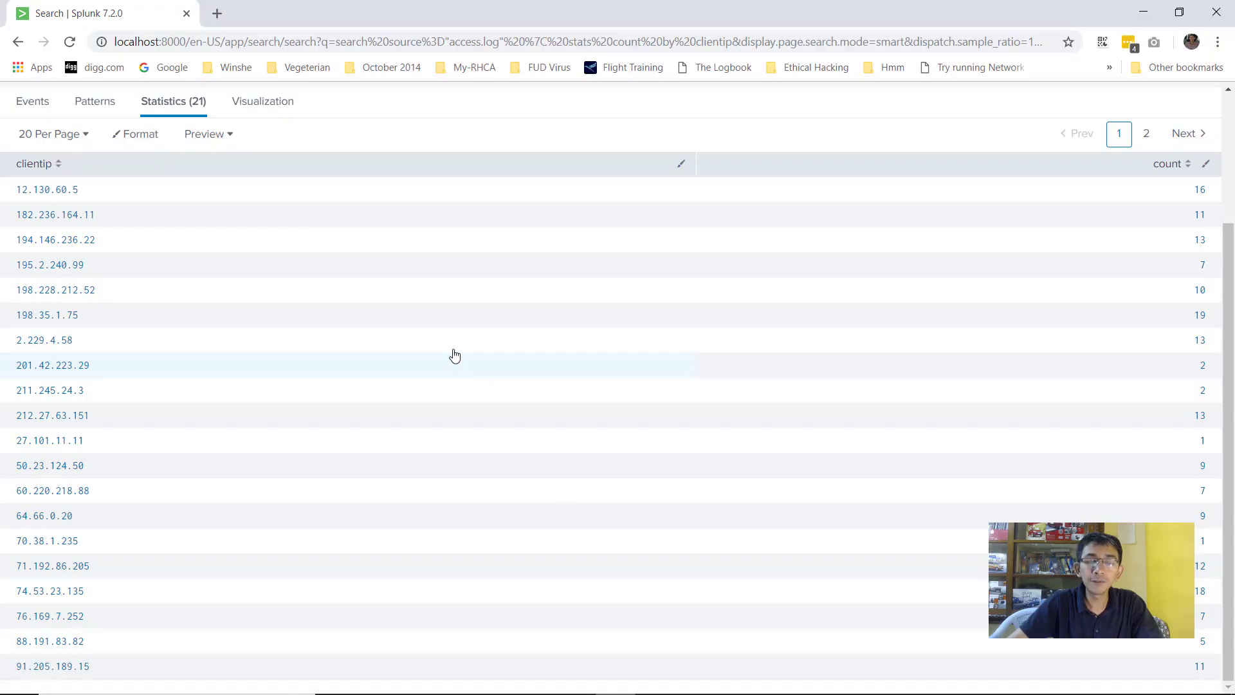
scroll(449, 337, up, 3)
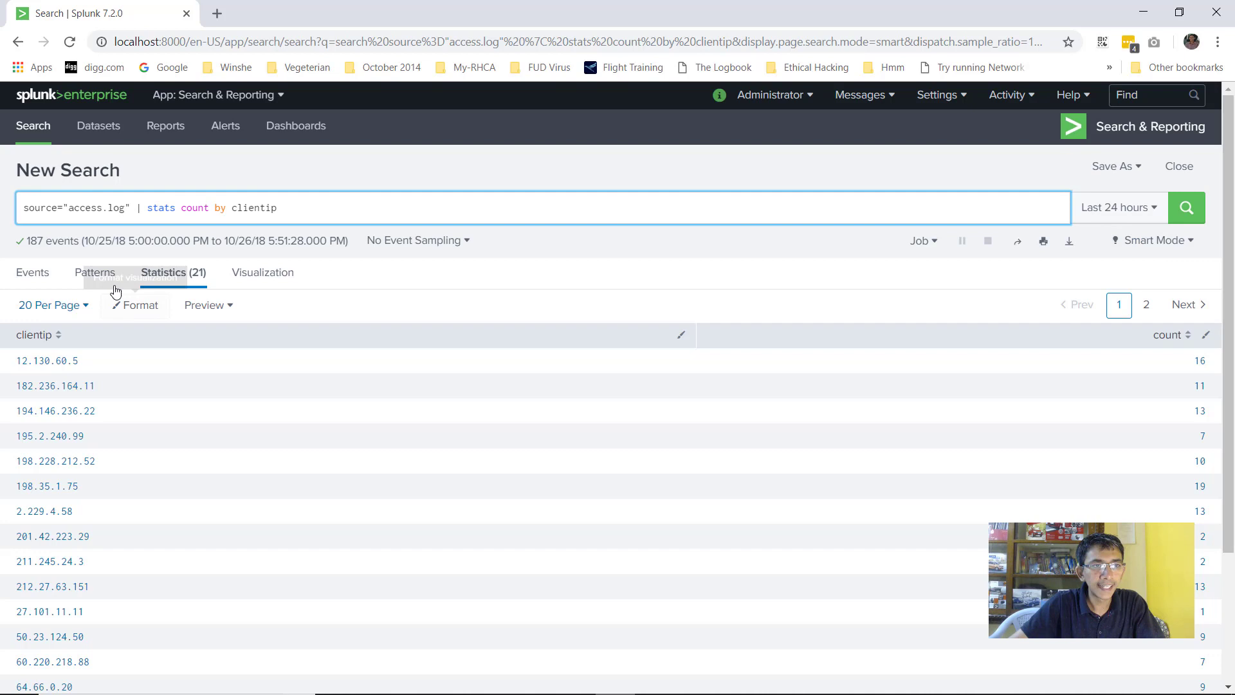
click(39, 138)
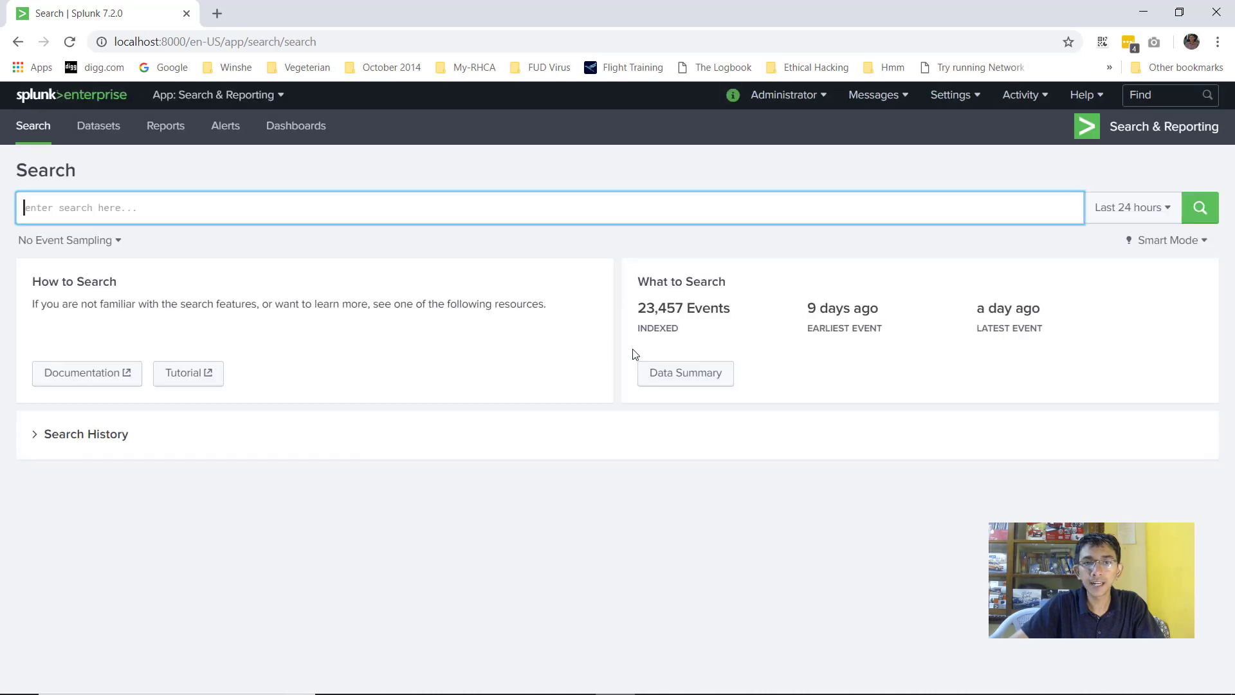
Search source="secure.log" from the Data Summary Sources list
click(678, 377)
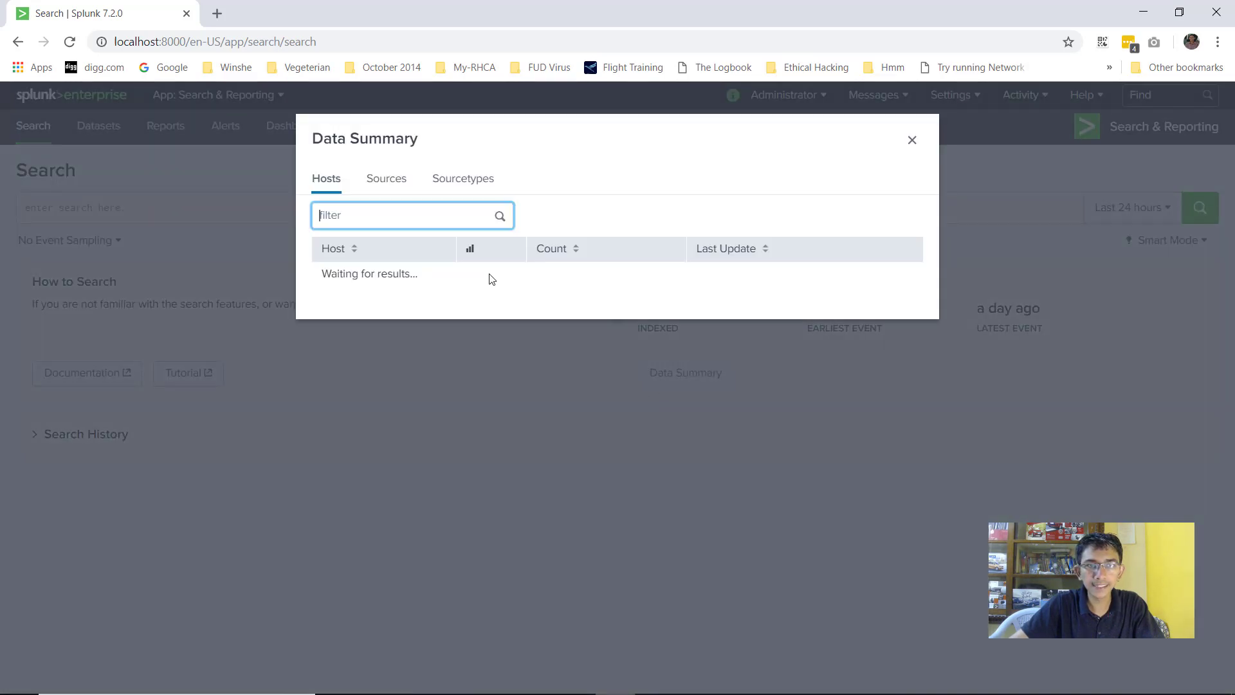
click(399, 180)
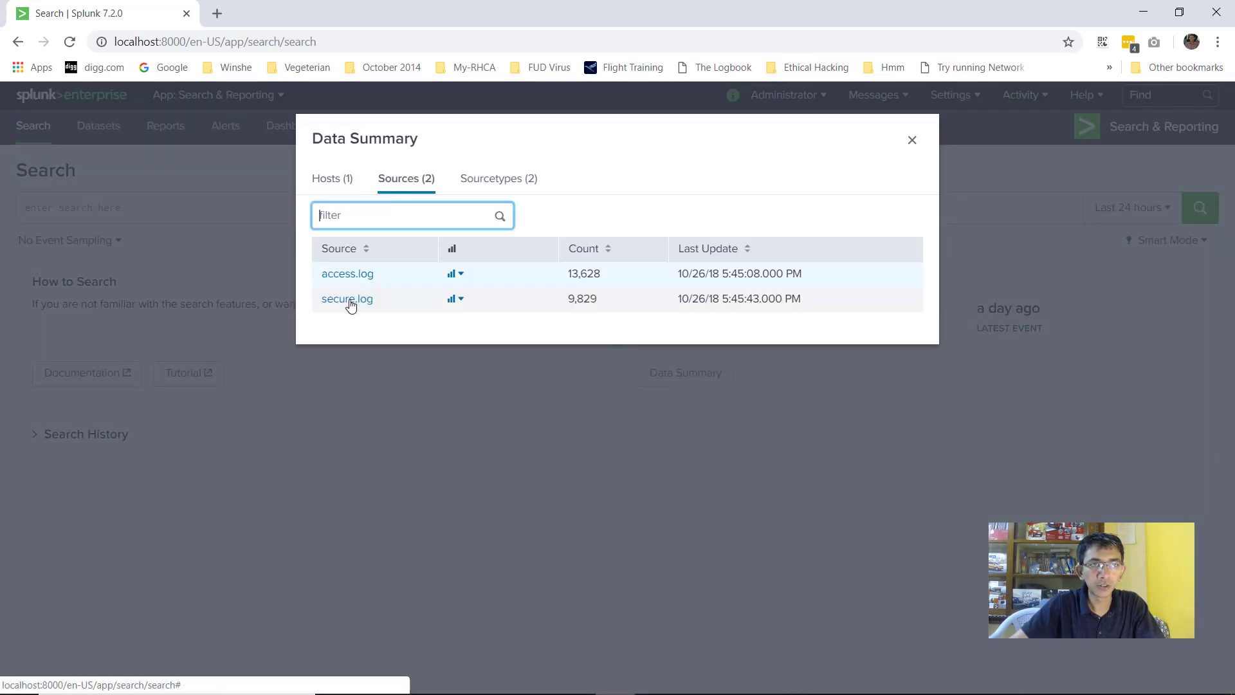
click(347, 300)
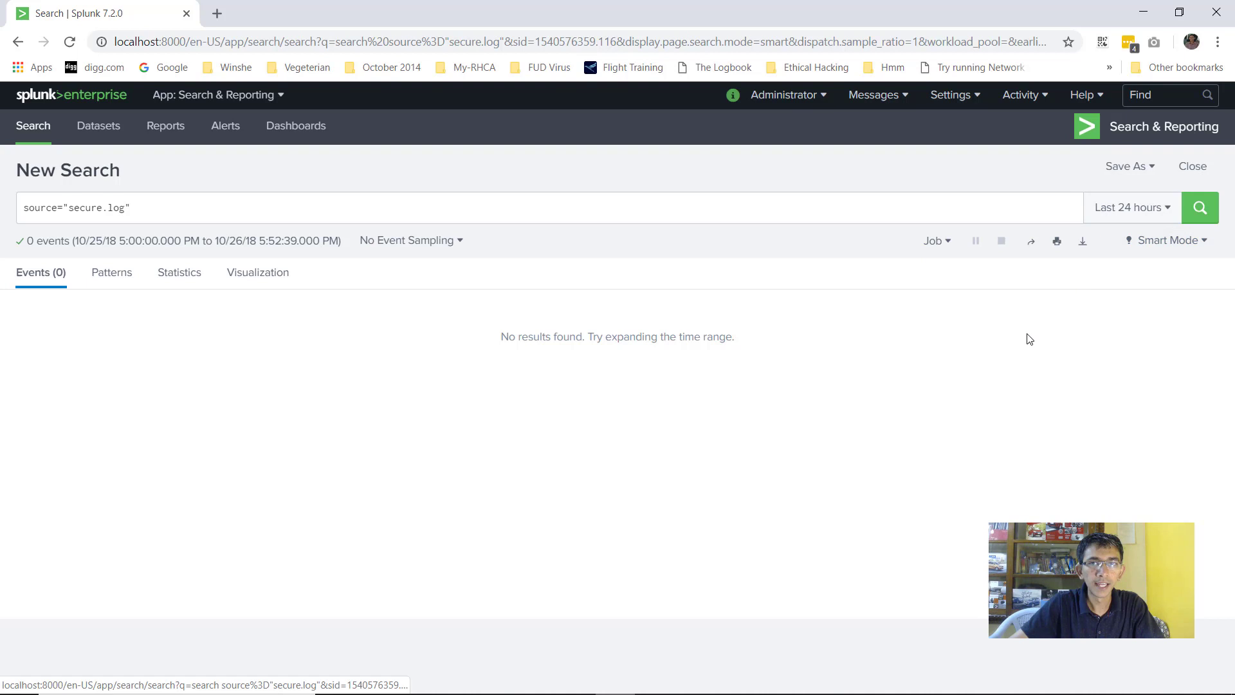
Widen the time range to All time, expand the first event and select its raw line
click(1126, 213)
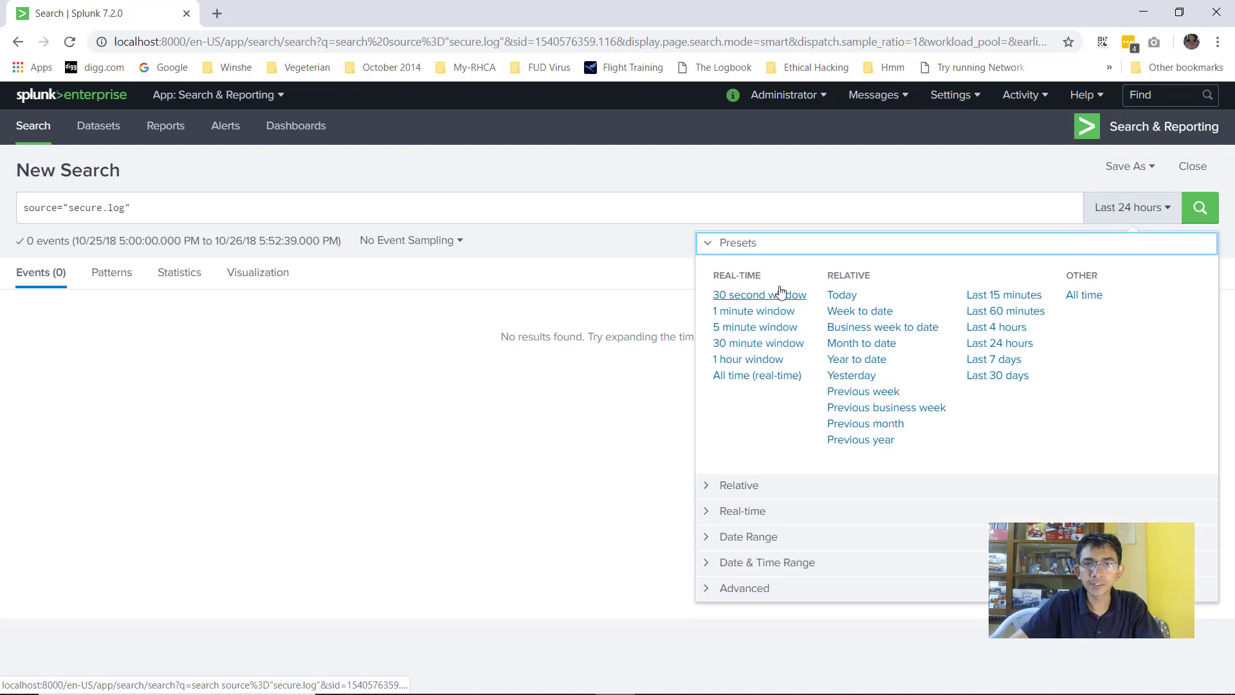
click(1083, 295)
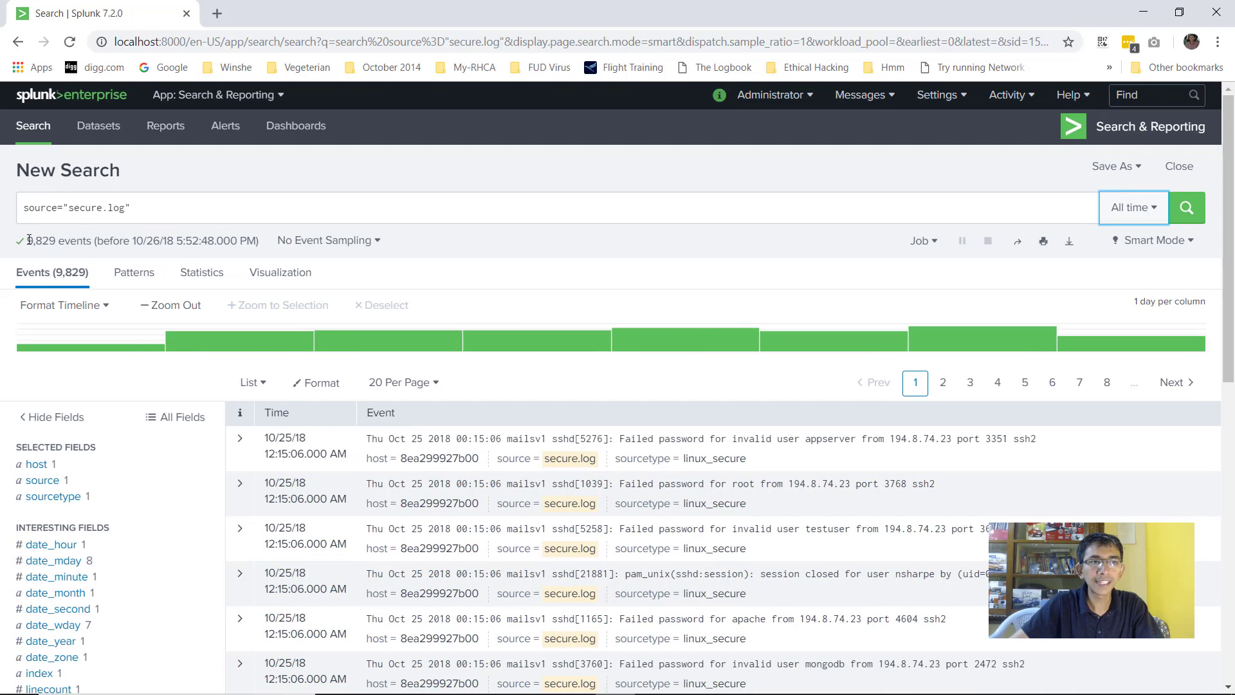
scroll(83, 228, down, 4)
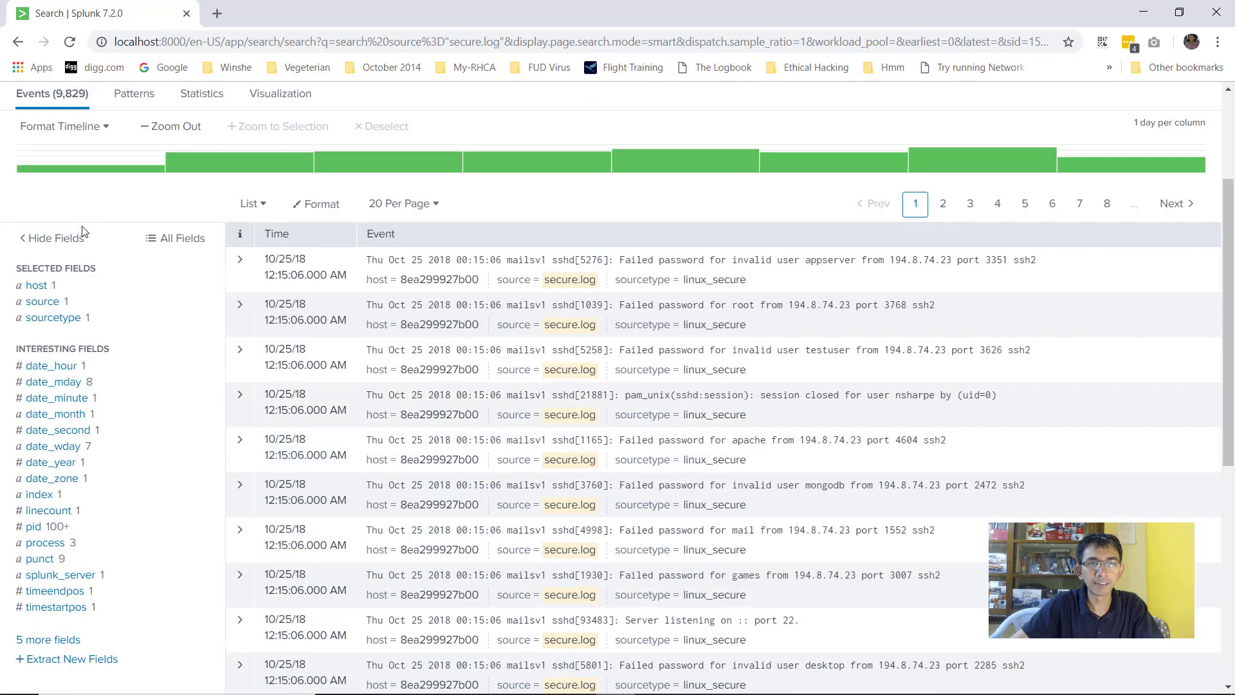
click(239, 206)
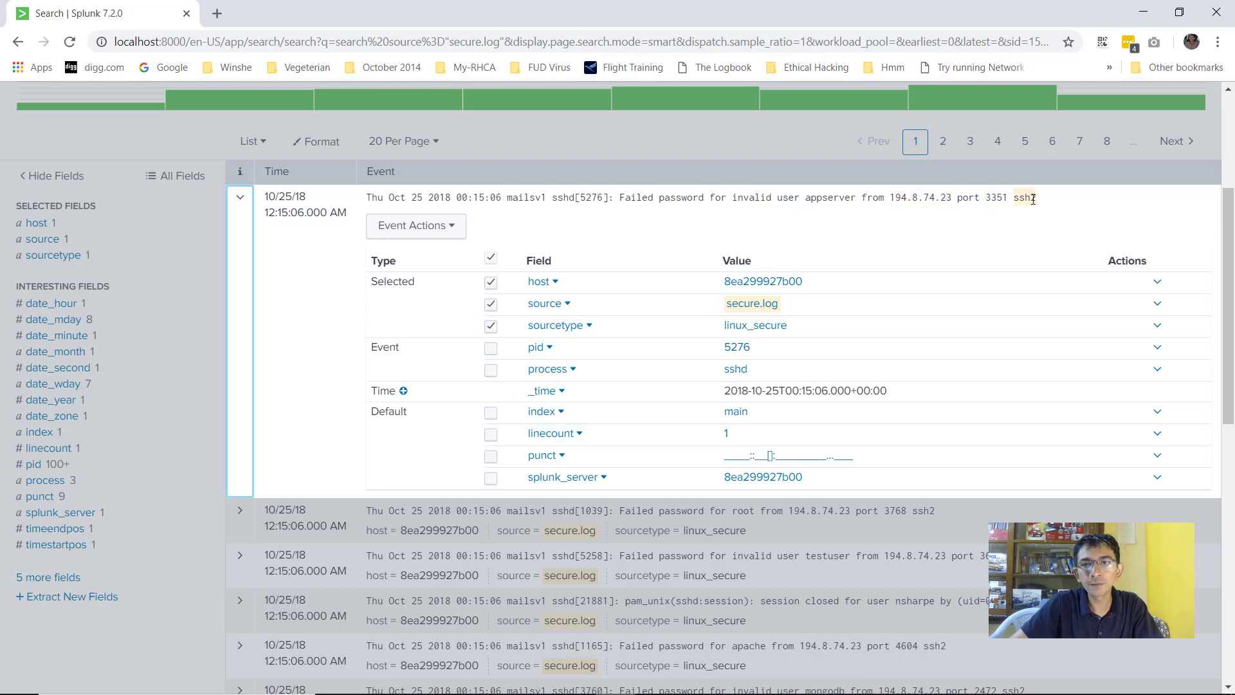
drag(1035, 197, 358, 201)
Add a '## secure' heading in Notepad and paste the sshd log event below it
mouse_move(508, 683)
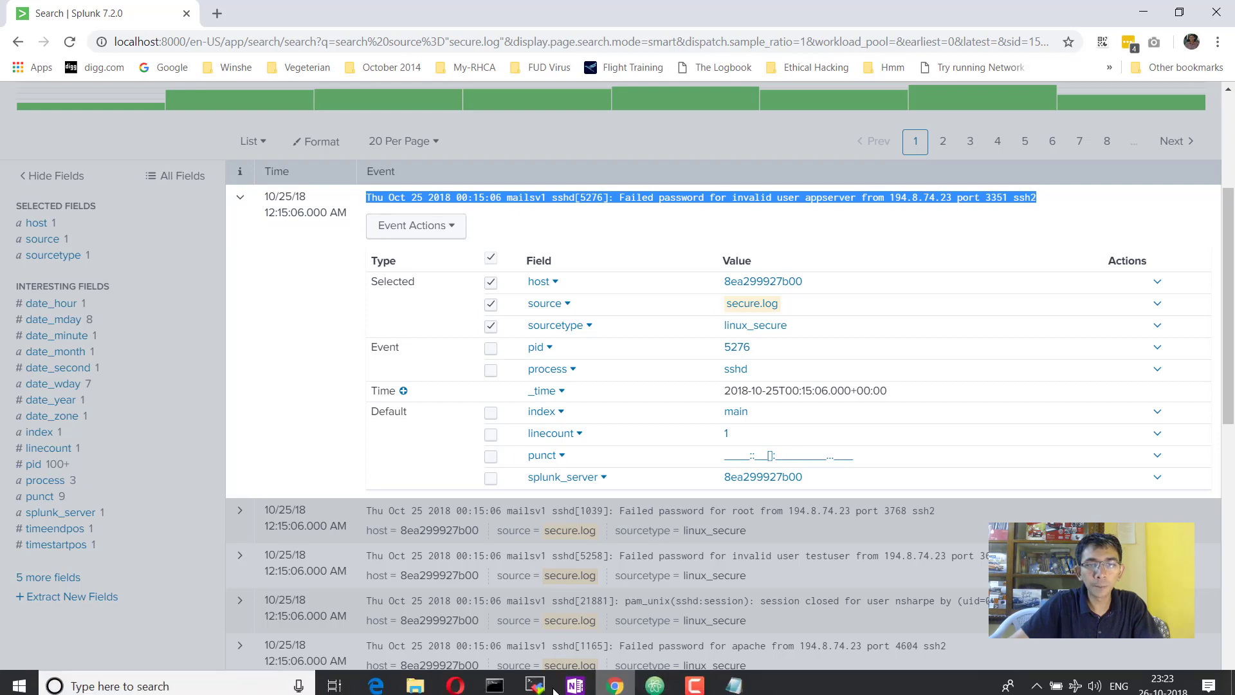
click(733, 680)
click(312, 467)
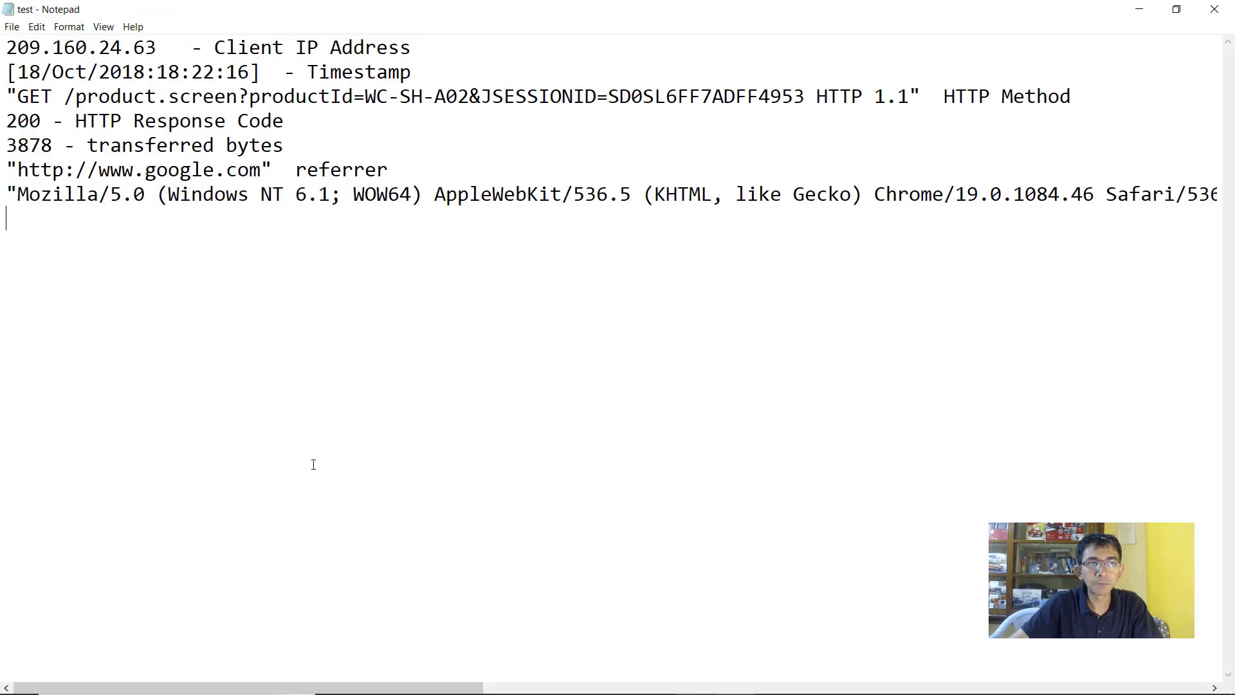
key(Return)
text(## )
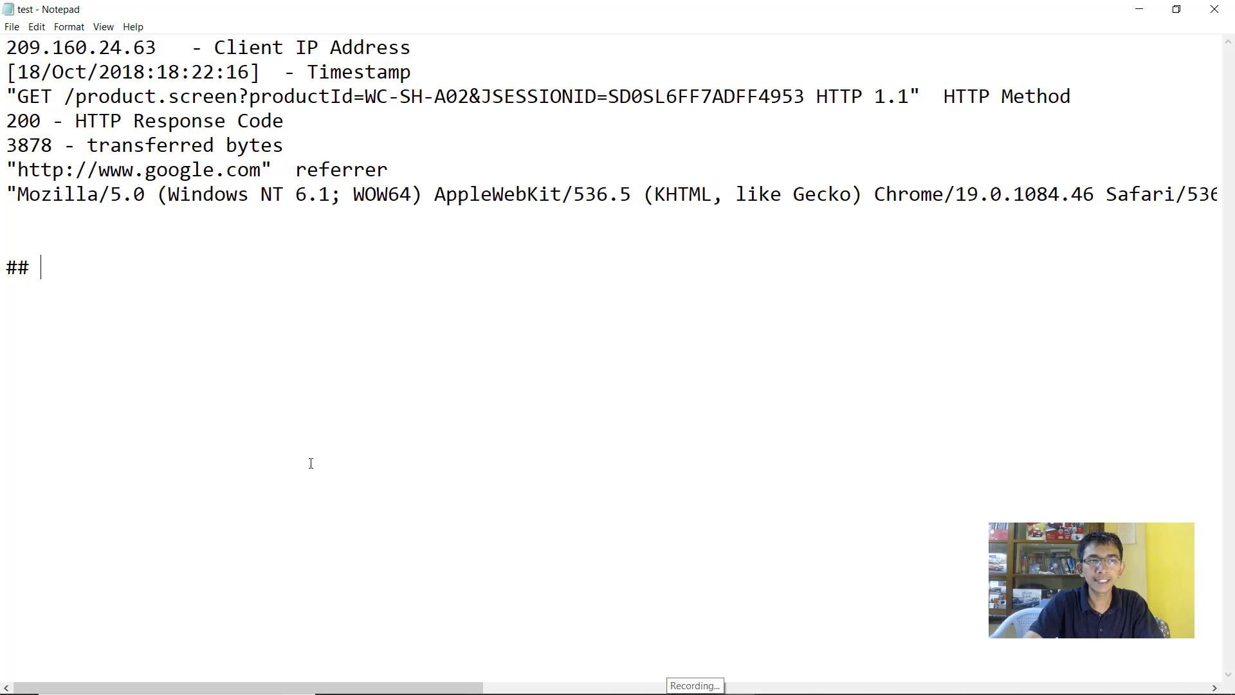
text(secuer)
key(BackSpace)
key(BackSpace)
text(re)
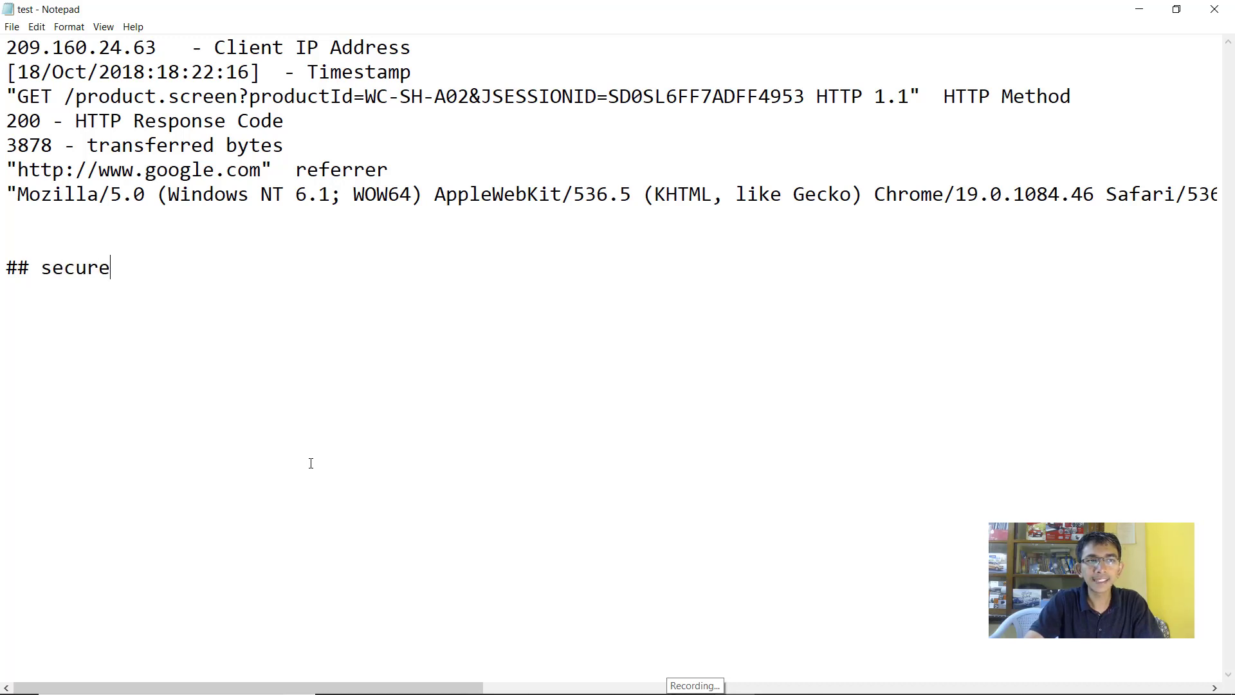
key(Return)
key(Return)
key(ctrl+v)
Split the pasted line into timestamp, mailsv1, sshd[5276]: and message lines without leading spaces
drag(86, 315, 6, 316)
click(75, 316)
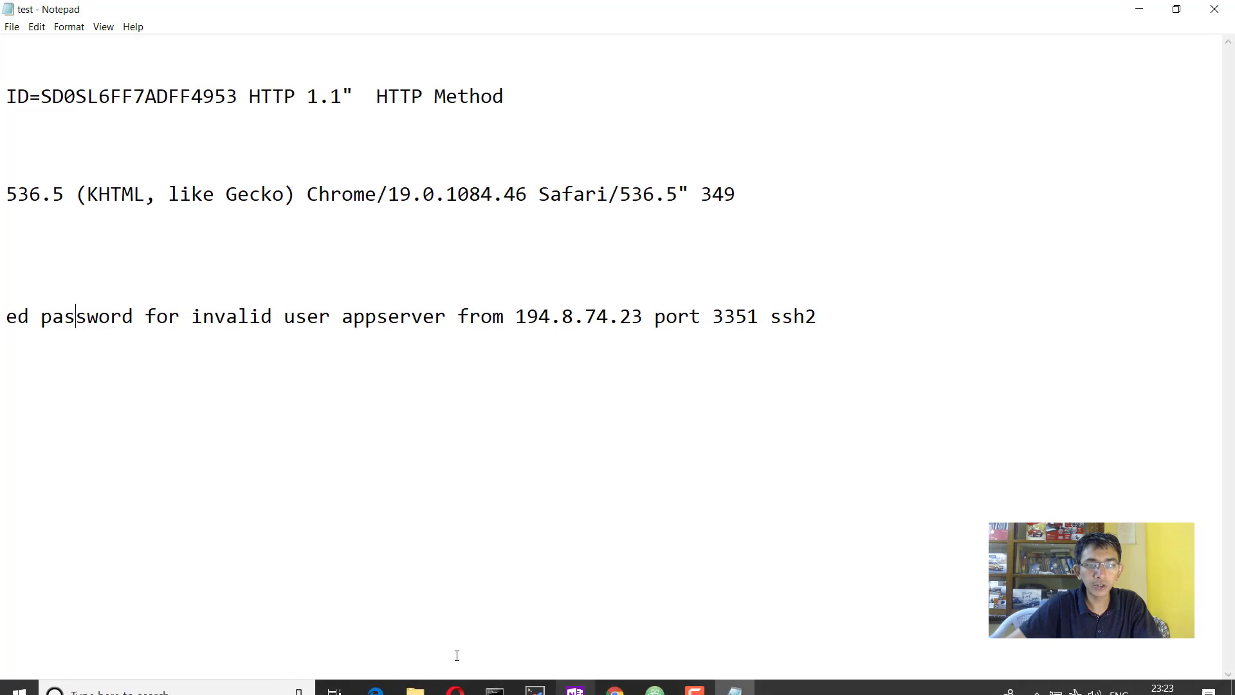
drag(441, 688, 219, 687)
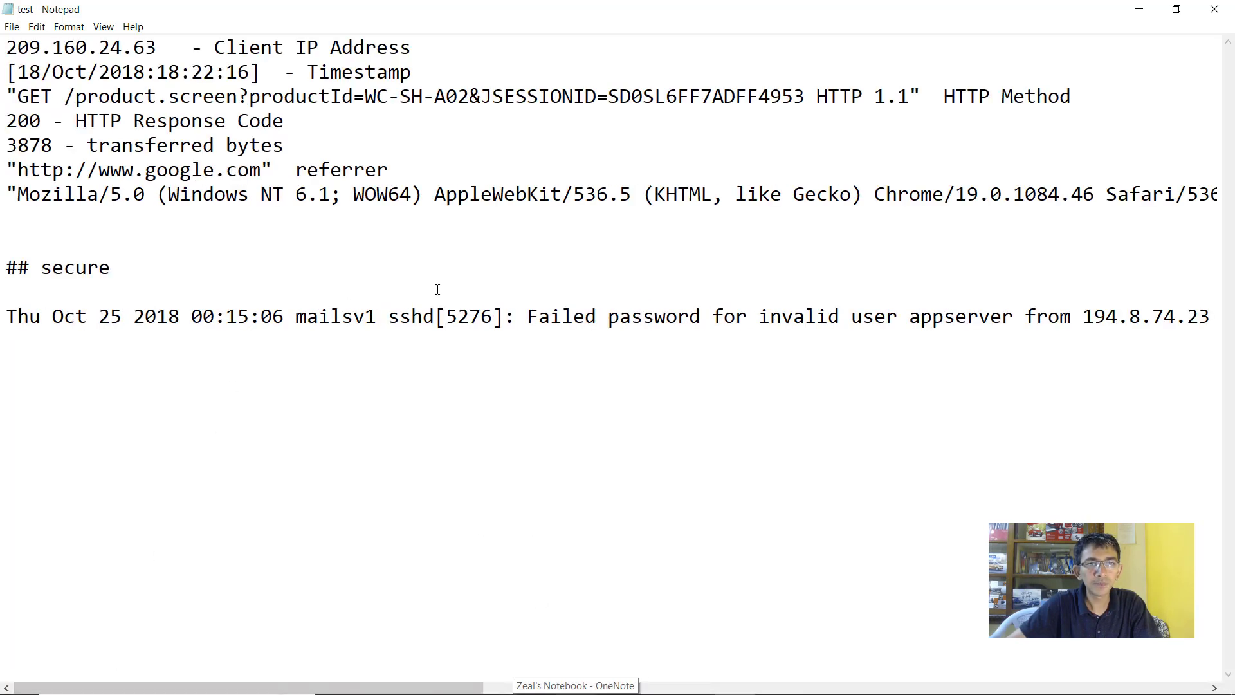
click(285, 316)
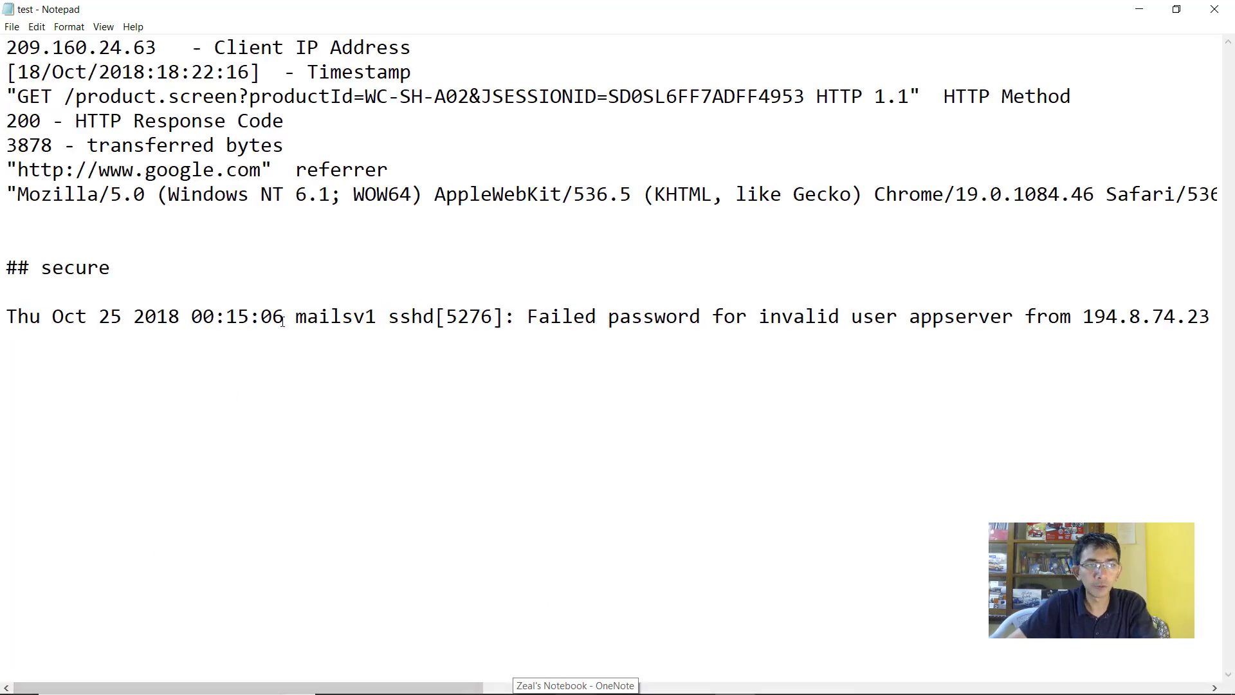
key(Return)
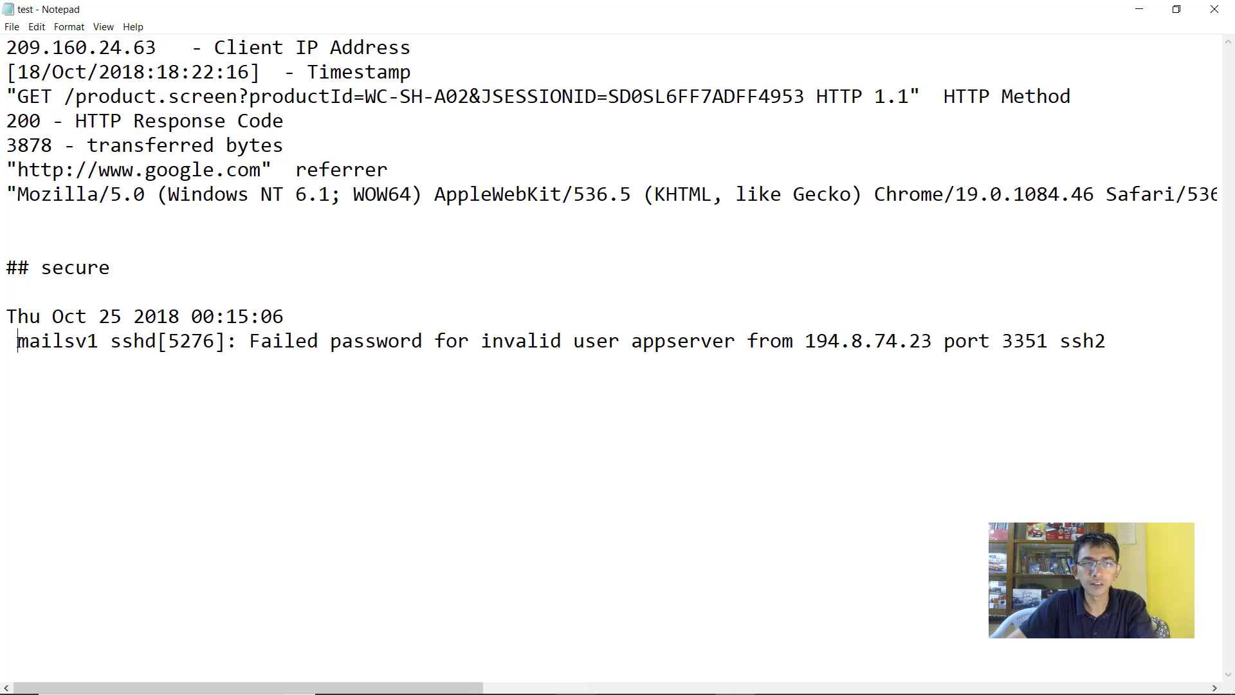
key(Delete)
key(shift+Up)
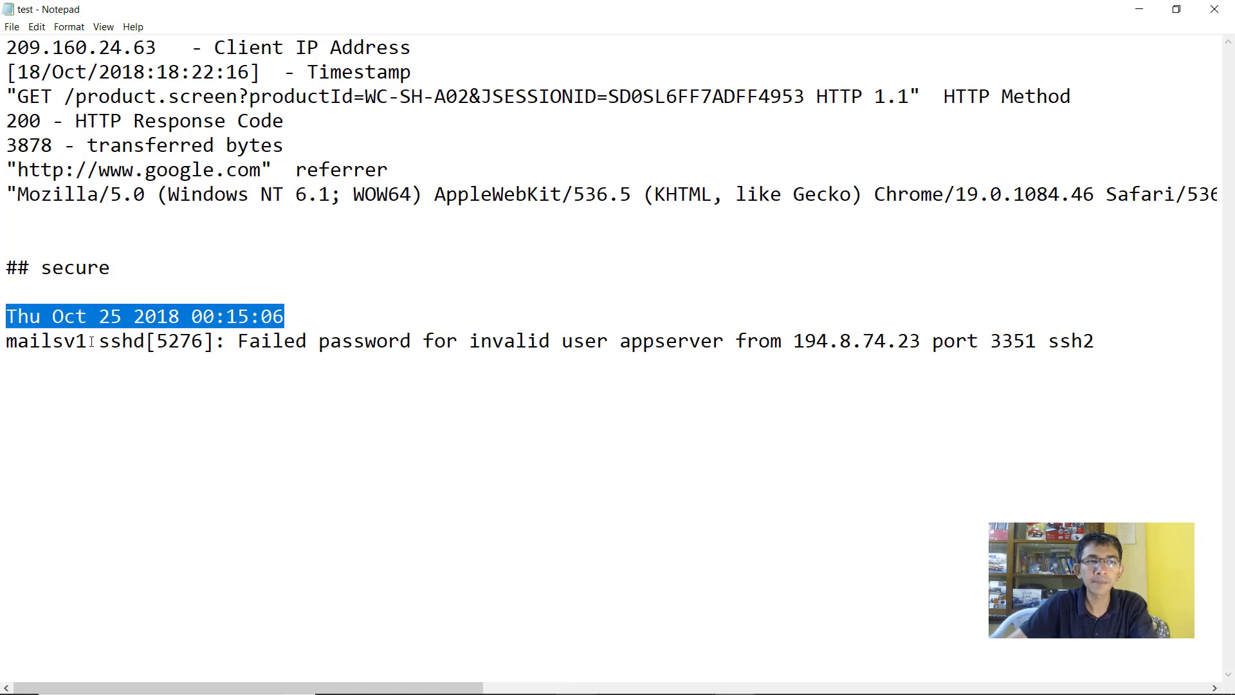
click(92, 342)
key(Return)
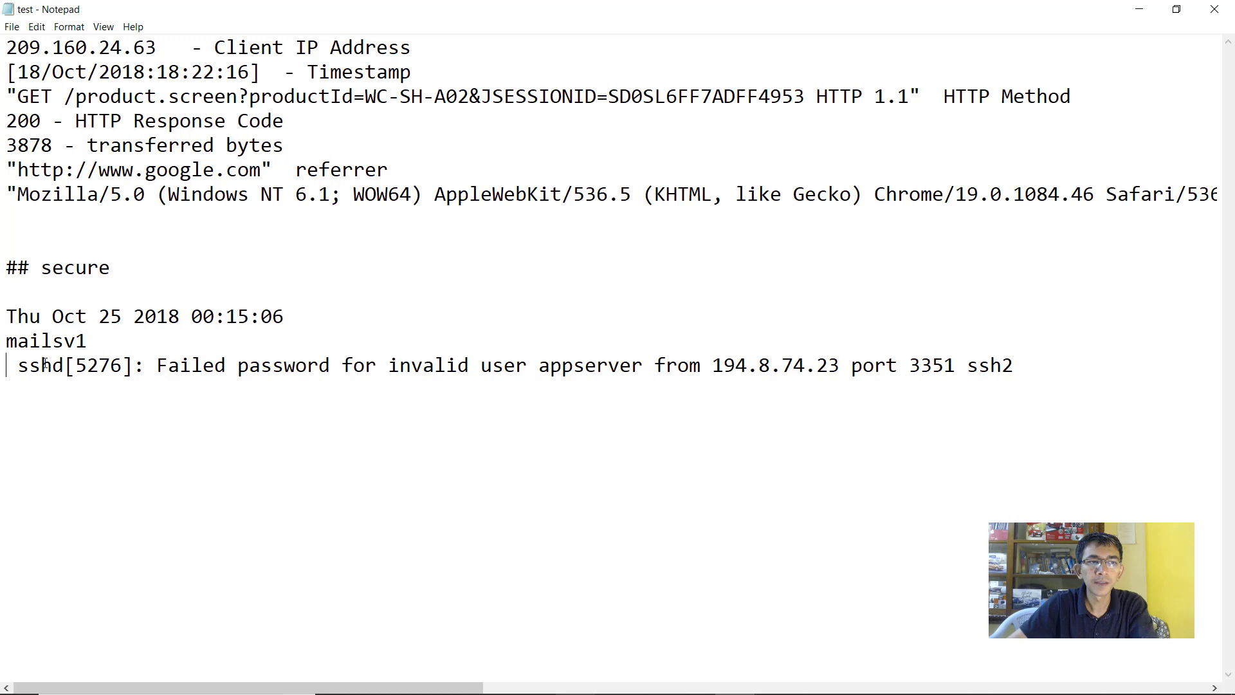
key(Delete)
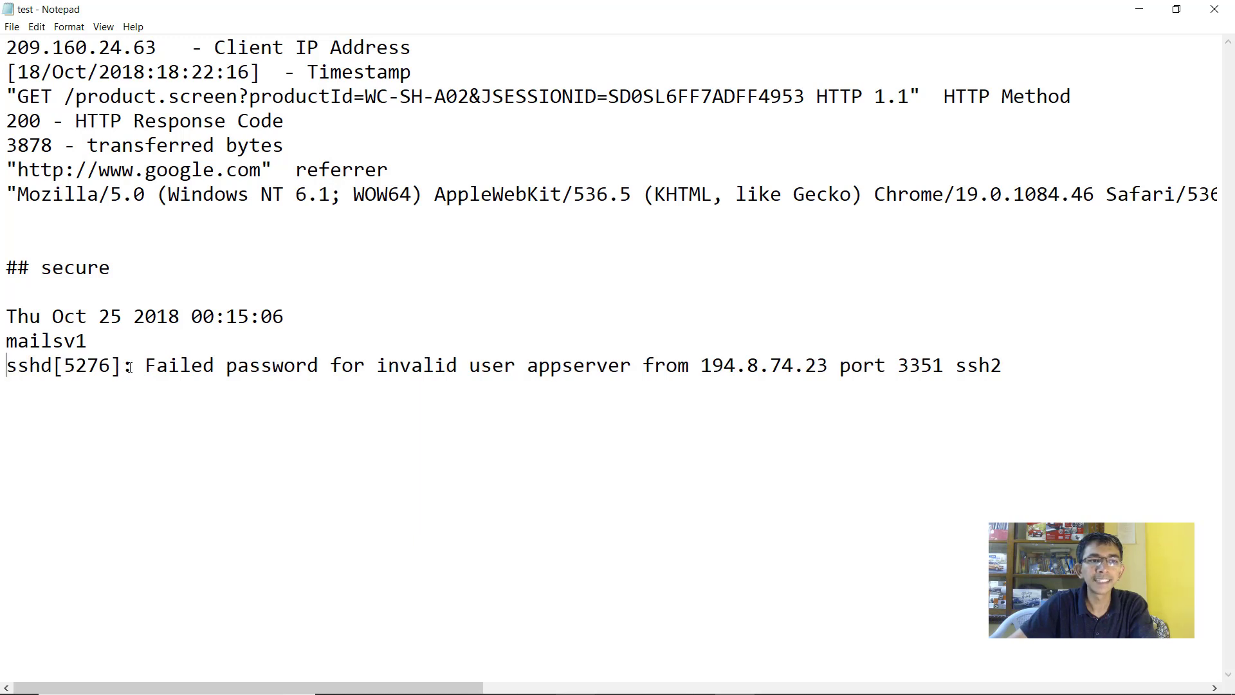
click(130, 367)
key(Return)
key(Delete)
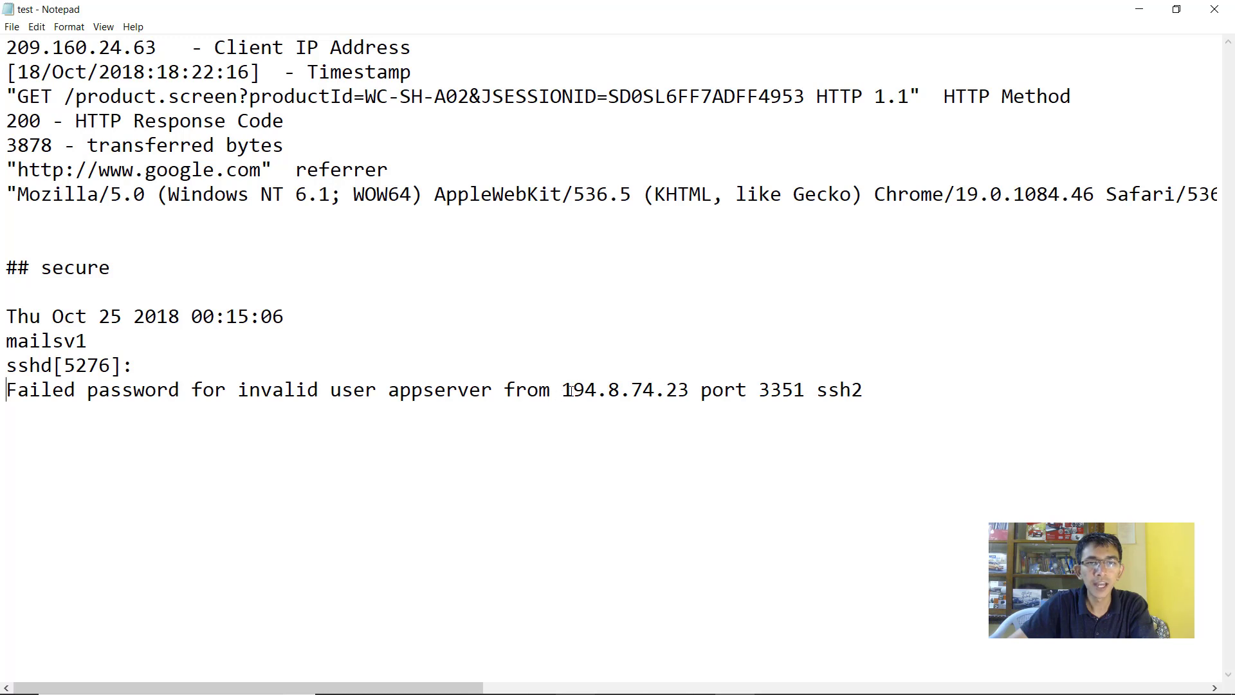
drag(563, 390, 689, 390)
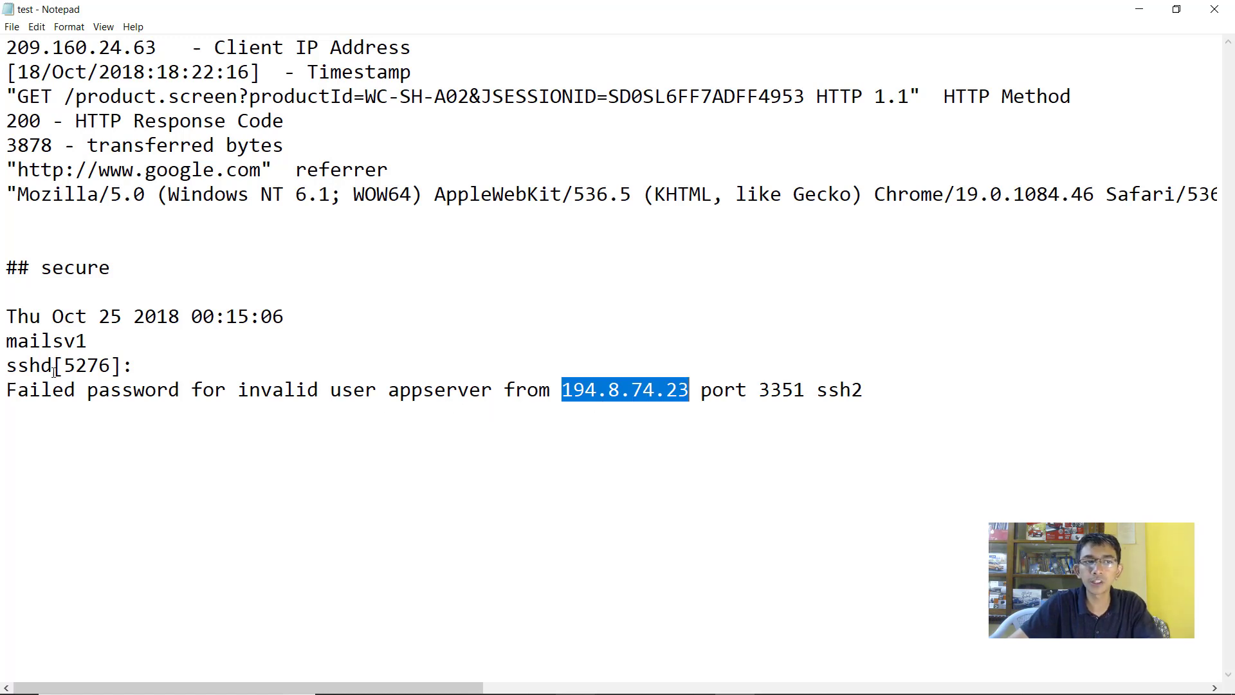
Label the lines as timestamp, hostname and process, and tag appserver as [username]
click(353, 310)
text(-)
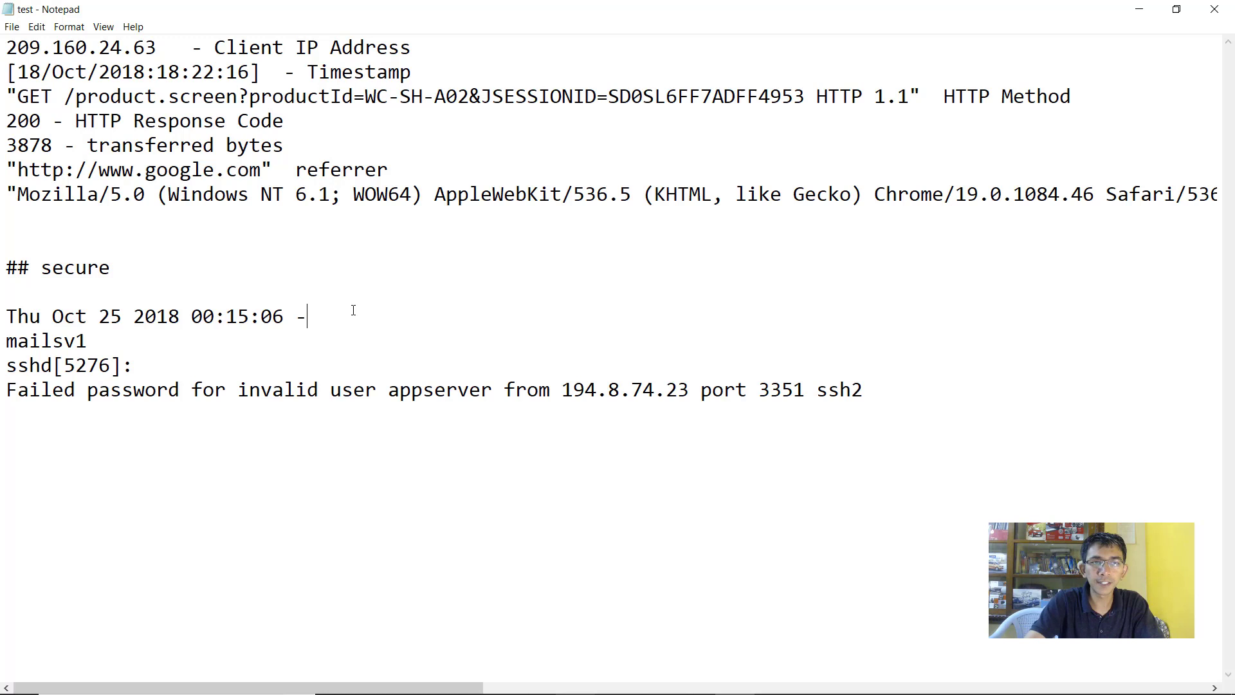
text( timestamp mailsv1)
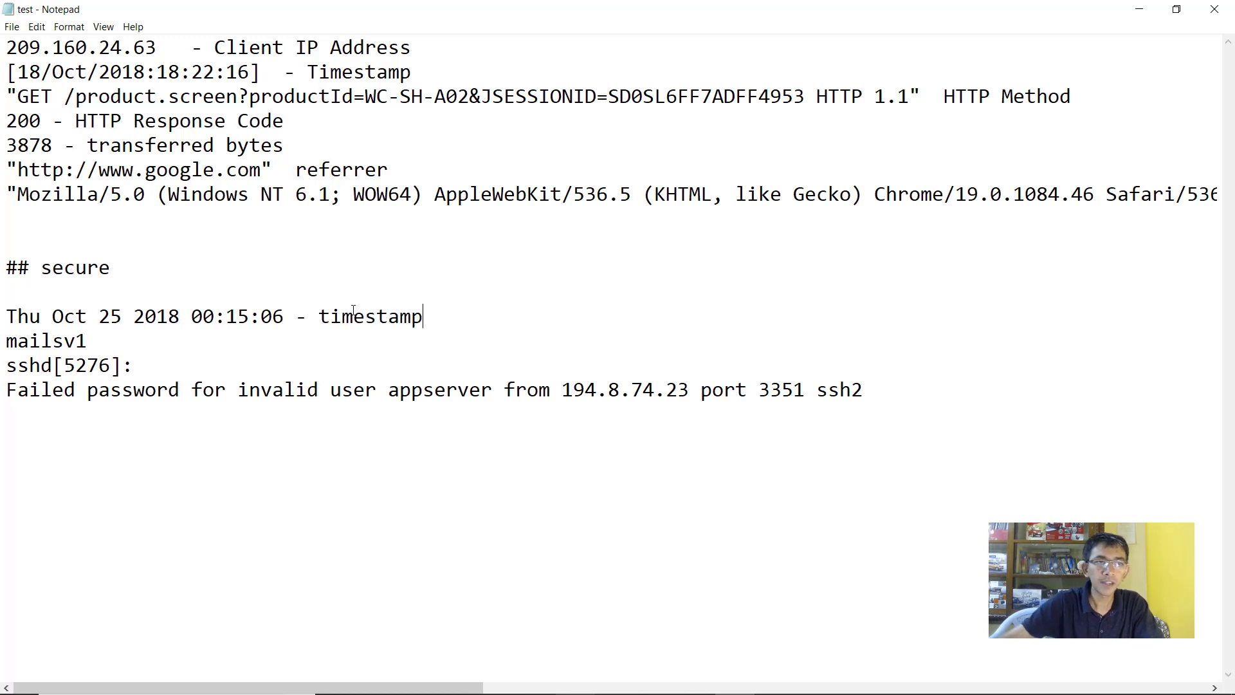
text( hostnam)
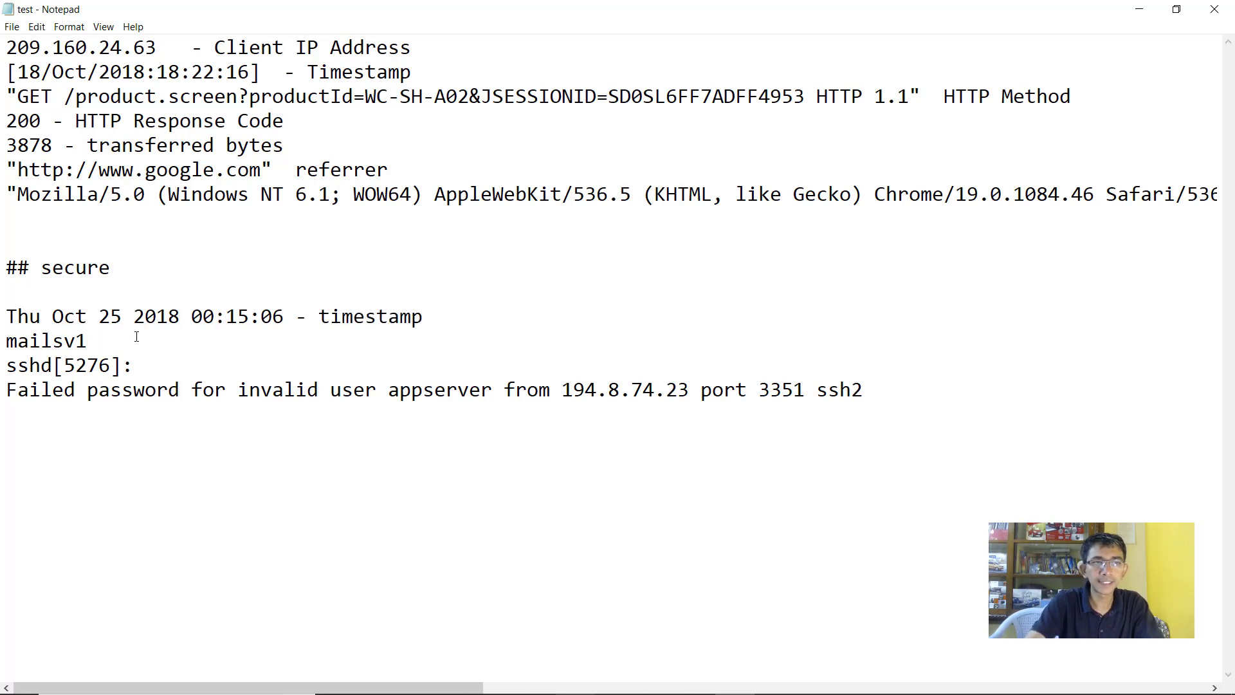
text(e sshd[5276]: )
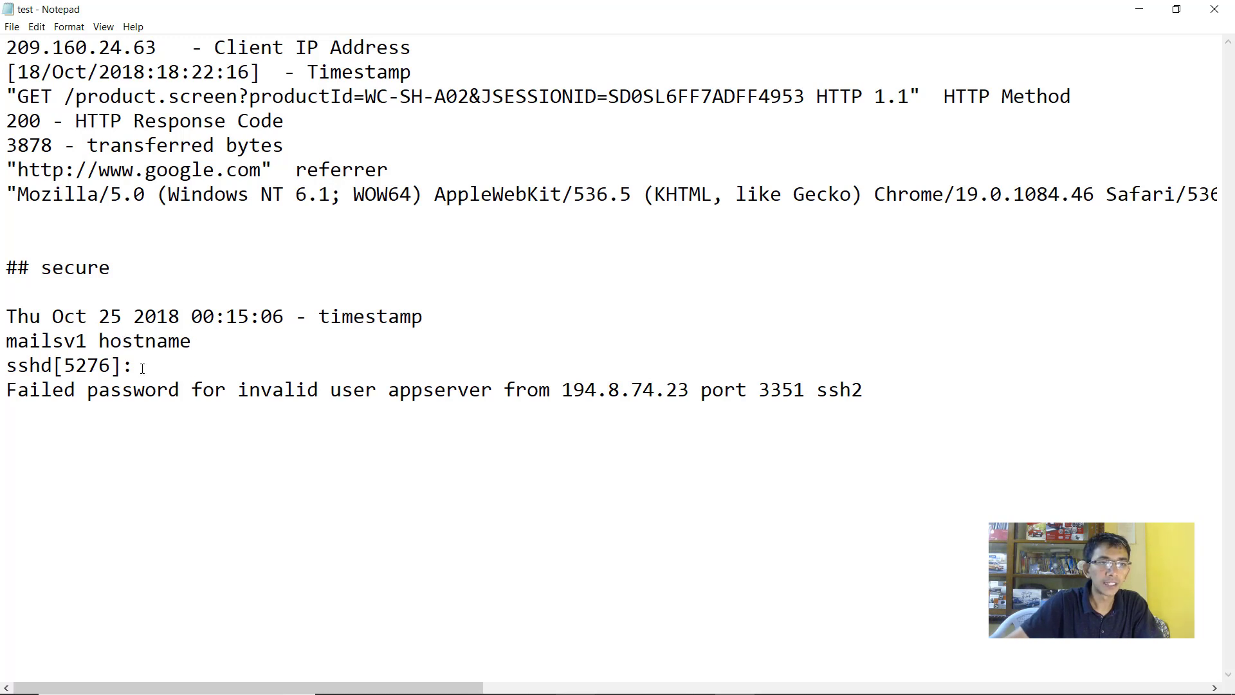
text(proce)
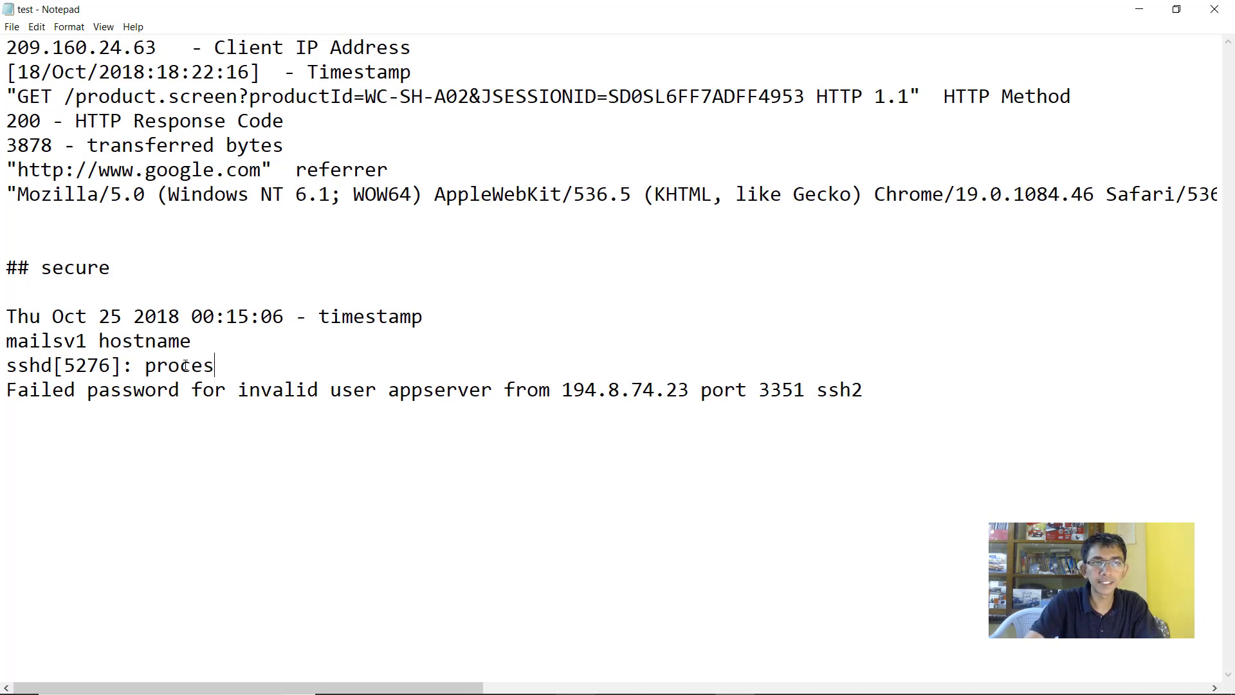
text(s)
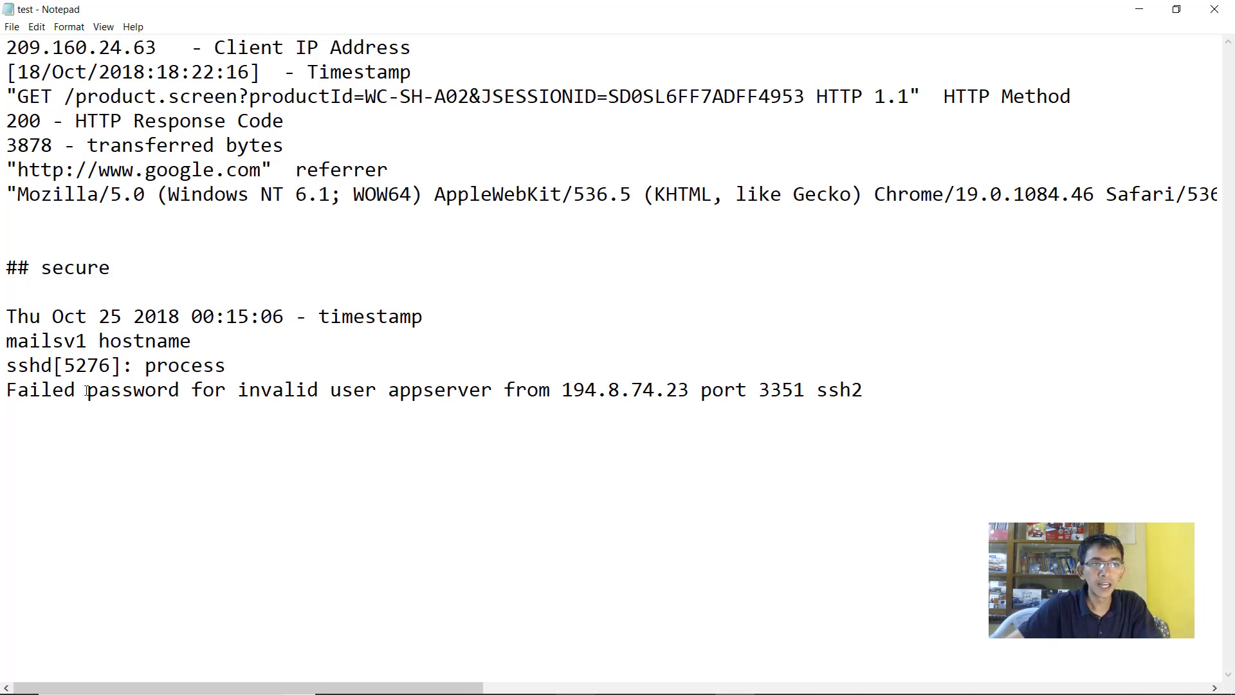
drag(8, 390, 273, 392)
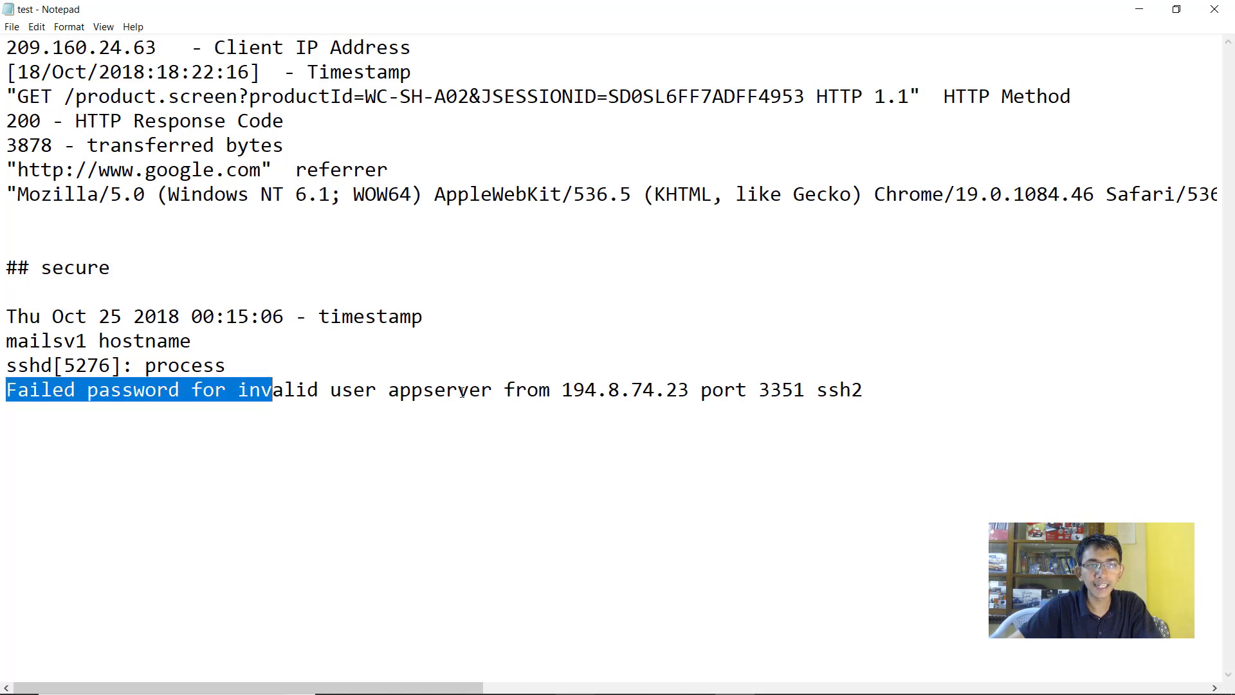
click(491, 389)
text([use)
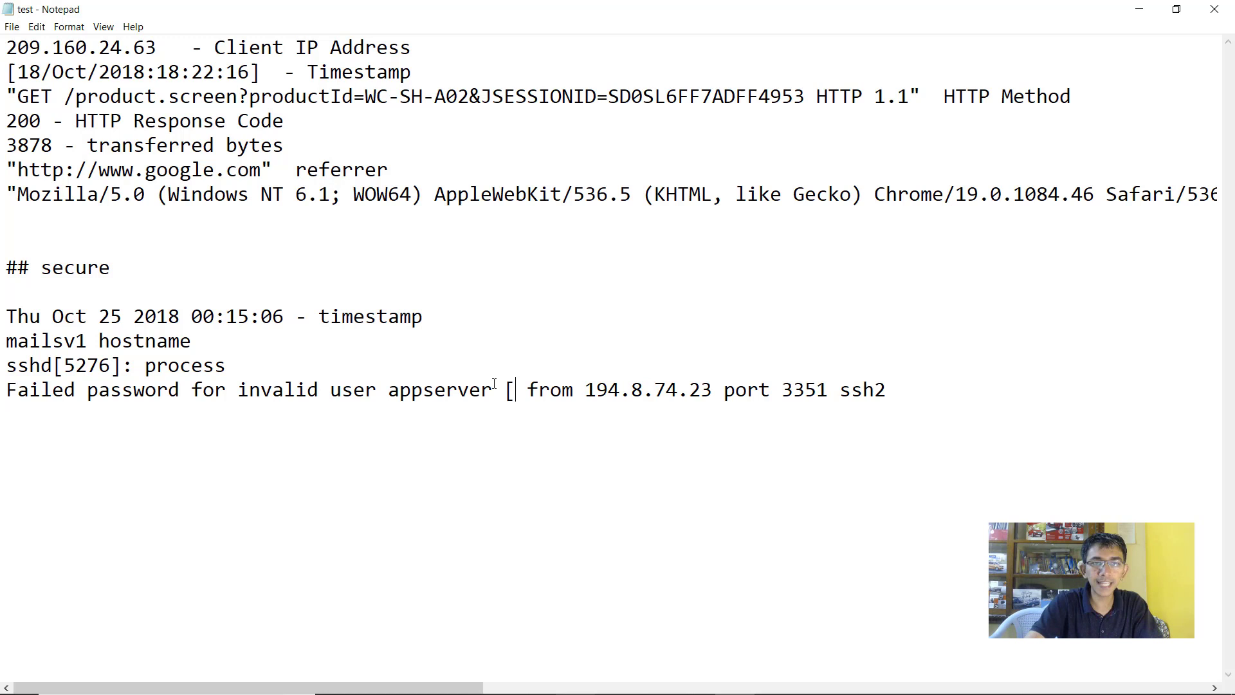
text(rname])
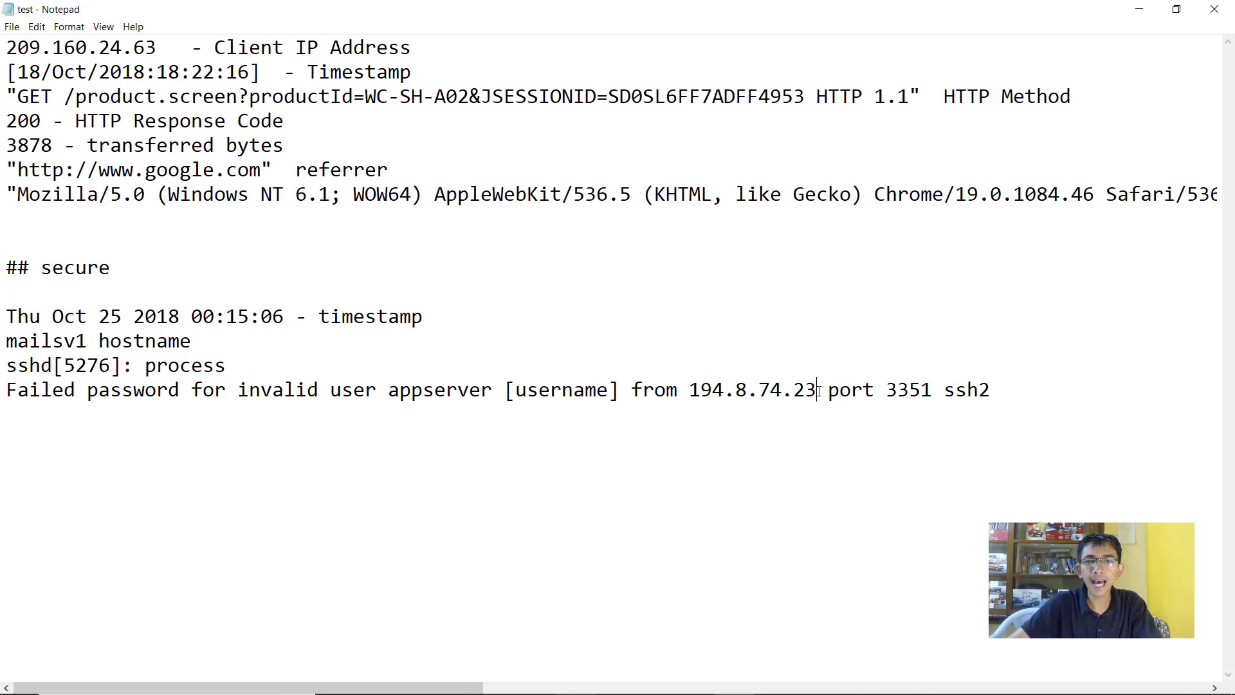
Tag the IP 194.8.74.23 as [clientip] in the Notepad breakdown
drag(817, 390, 689, 391)
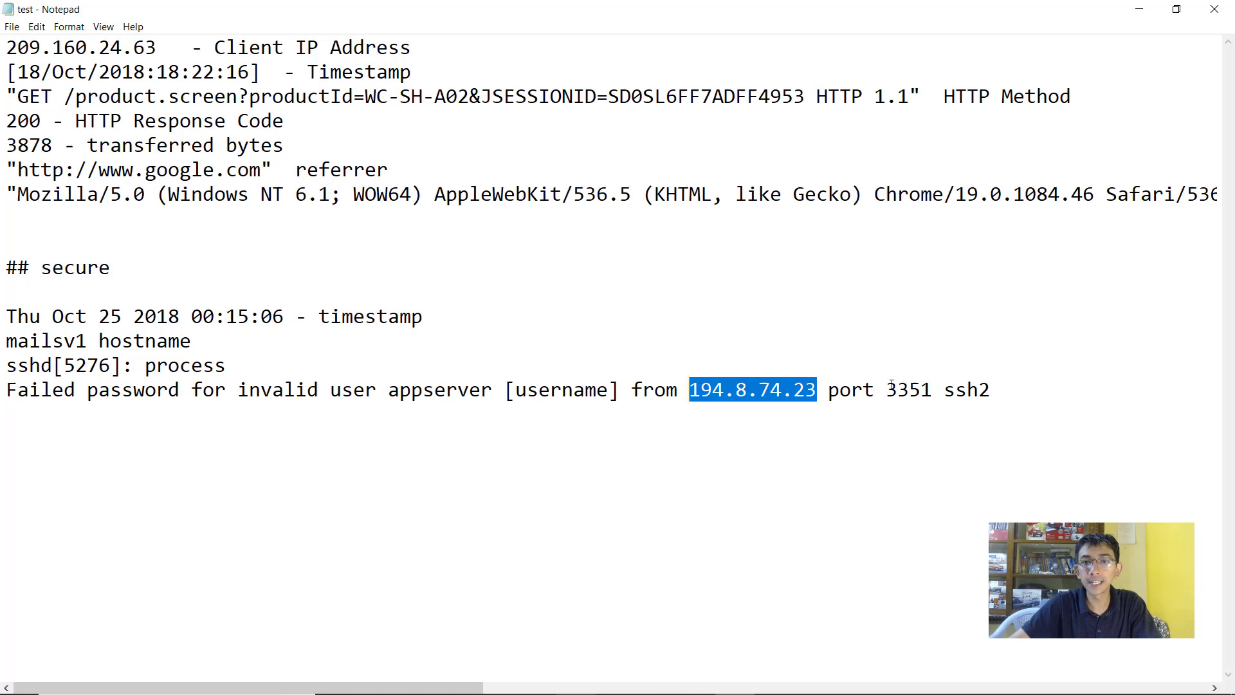
key(Right)
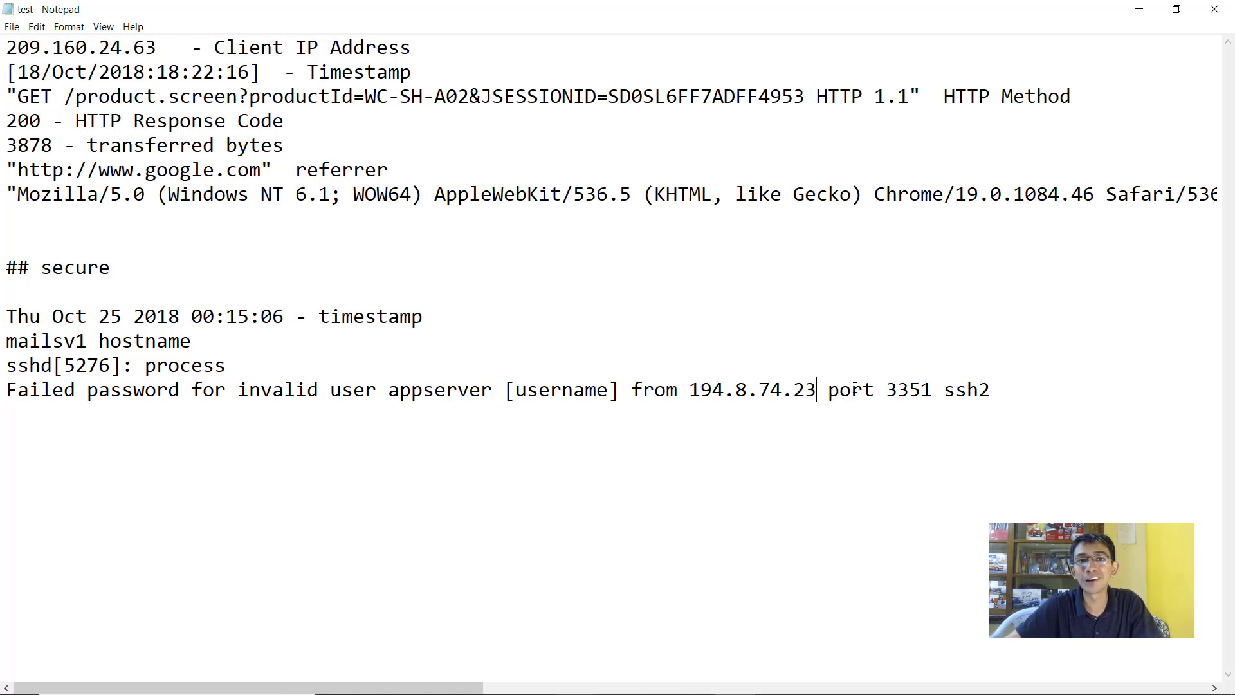
text([)
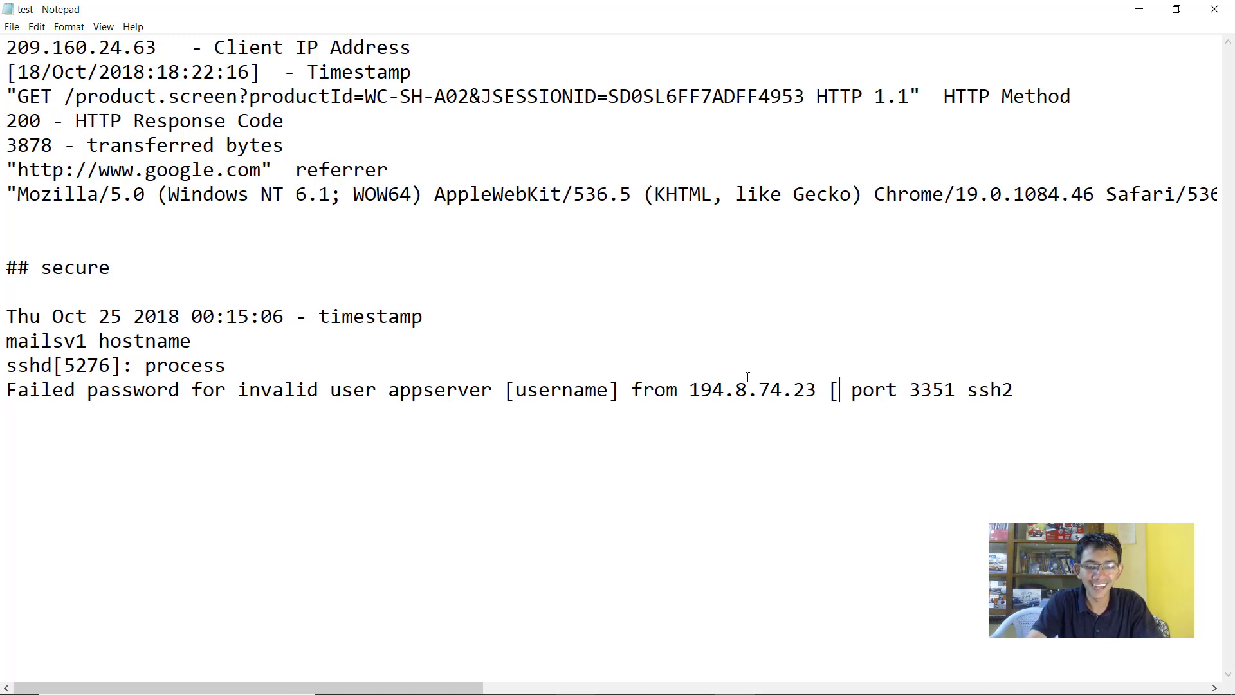
text(cli)
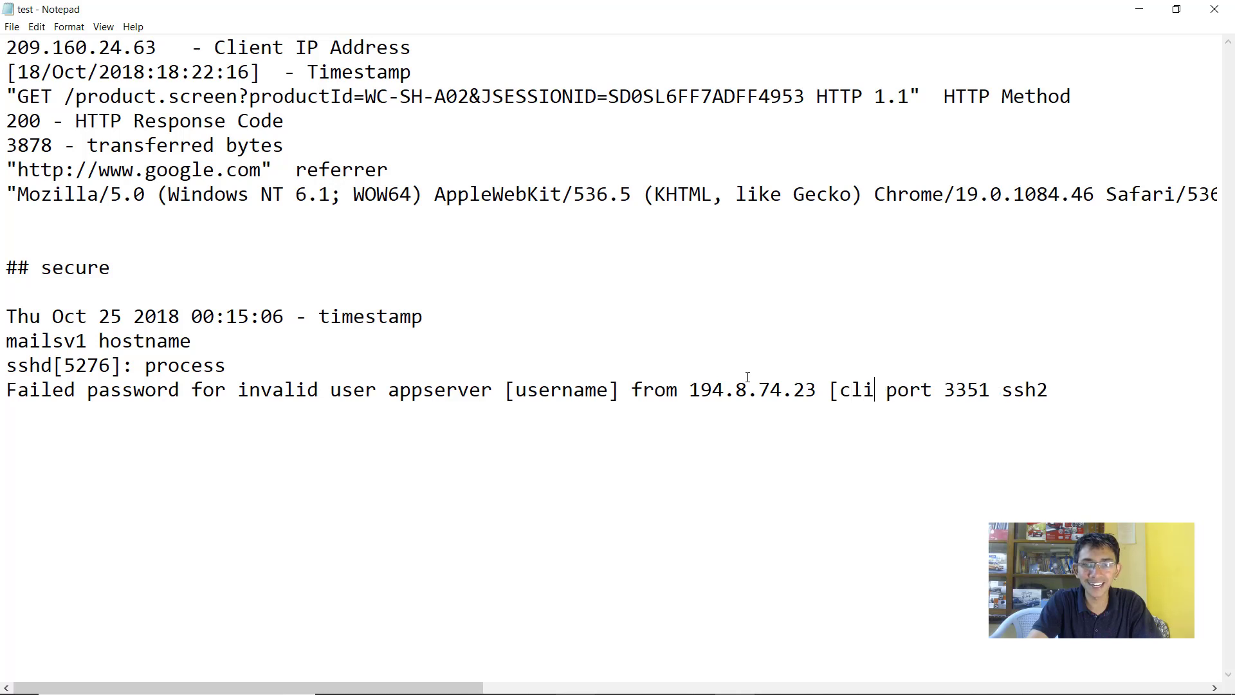
text(ent)
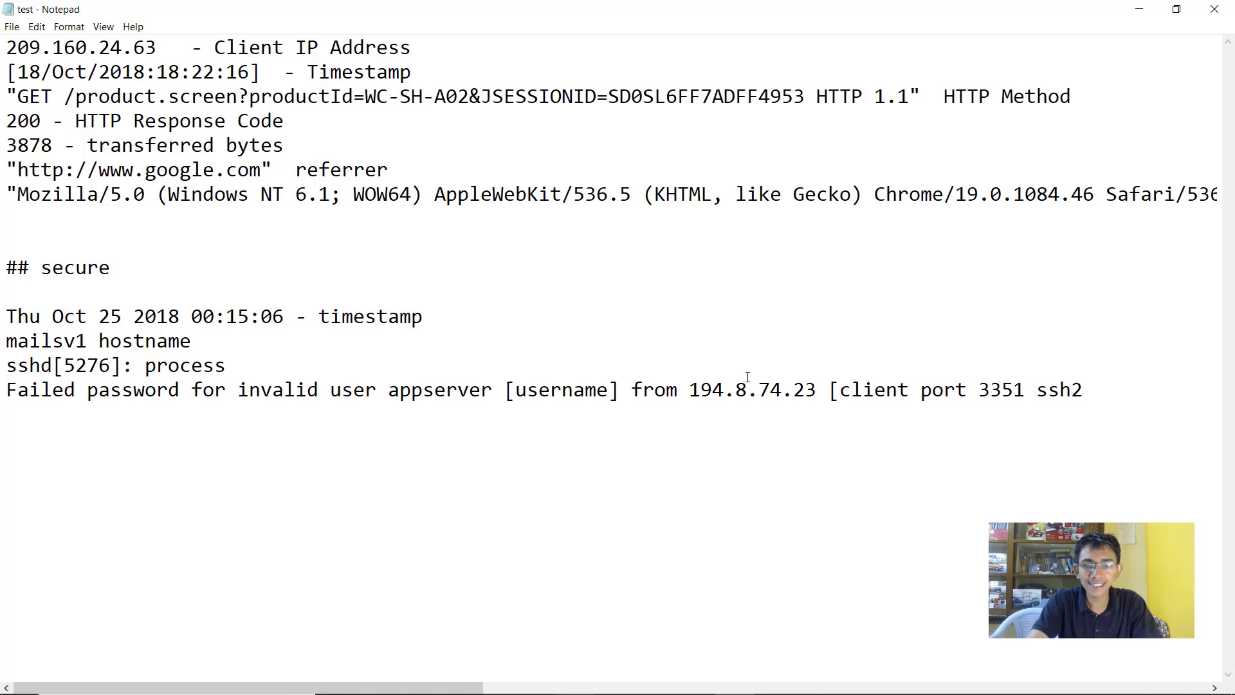
text(i[)
key(BackSpace)
key(BackSpace)
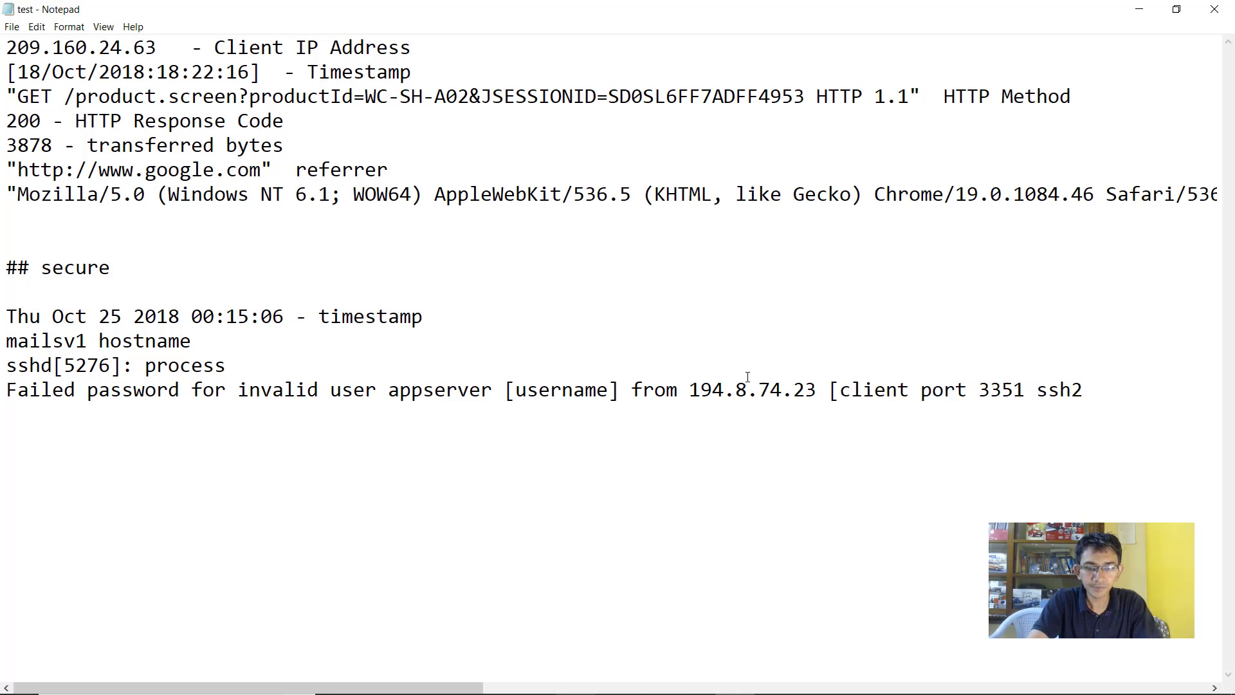
text(ip])
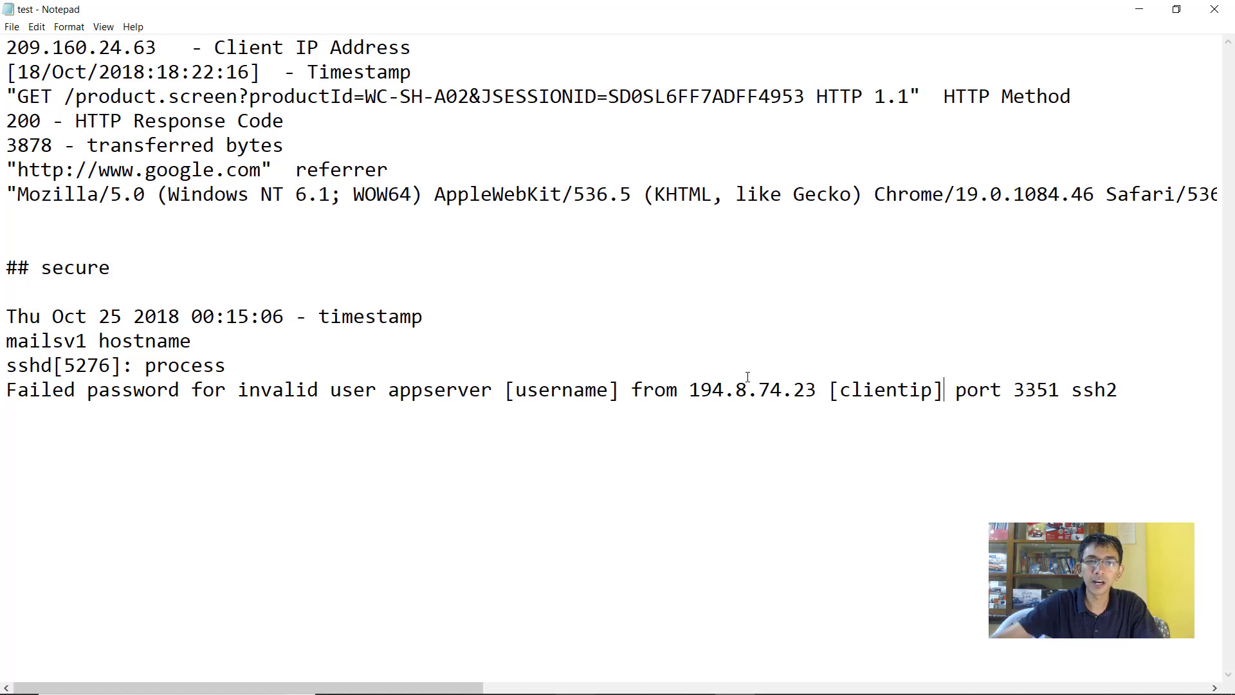
drag(422, 316, 329, 320)
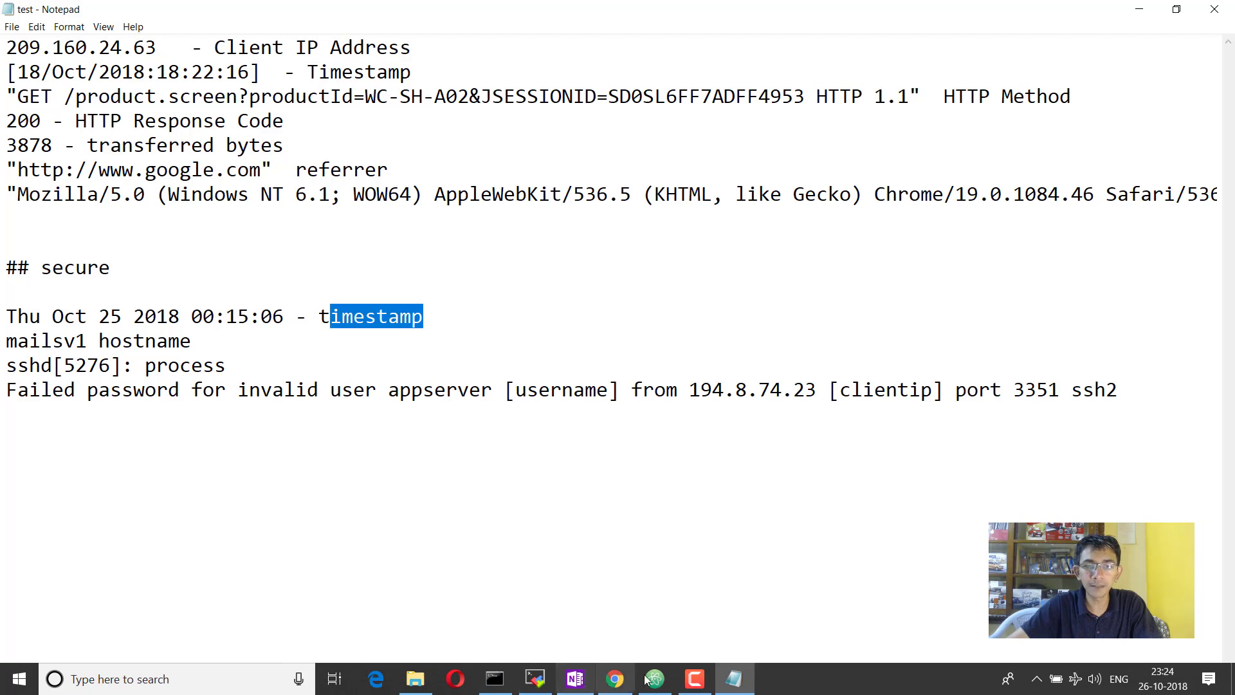
click(616, 681)
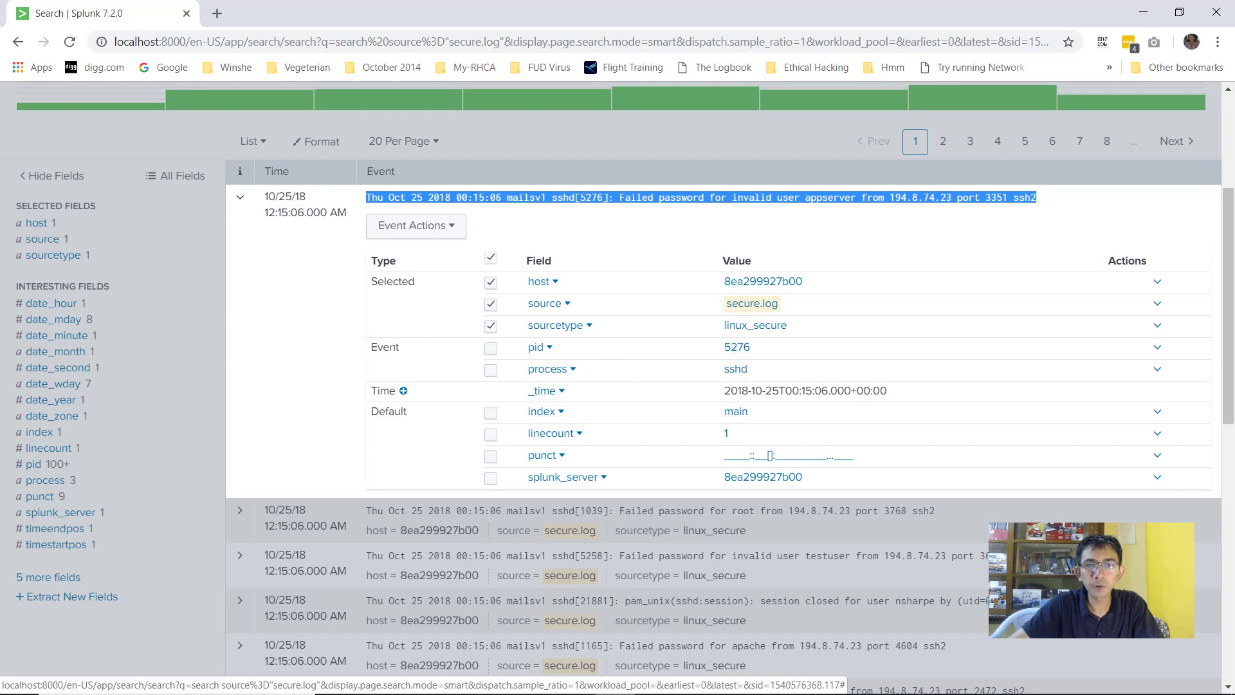
mouse_move(681, 676)
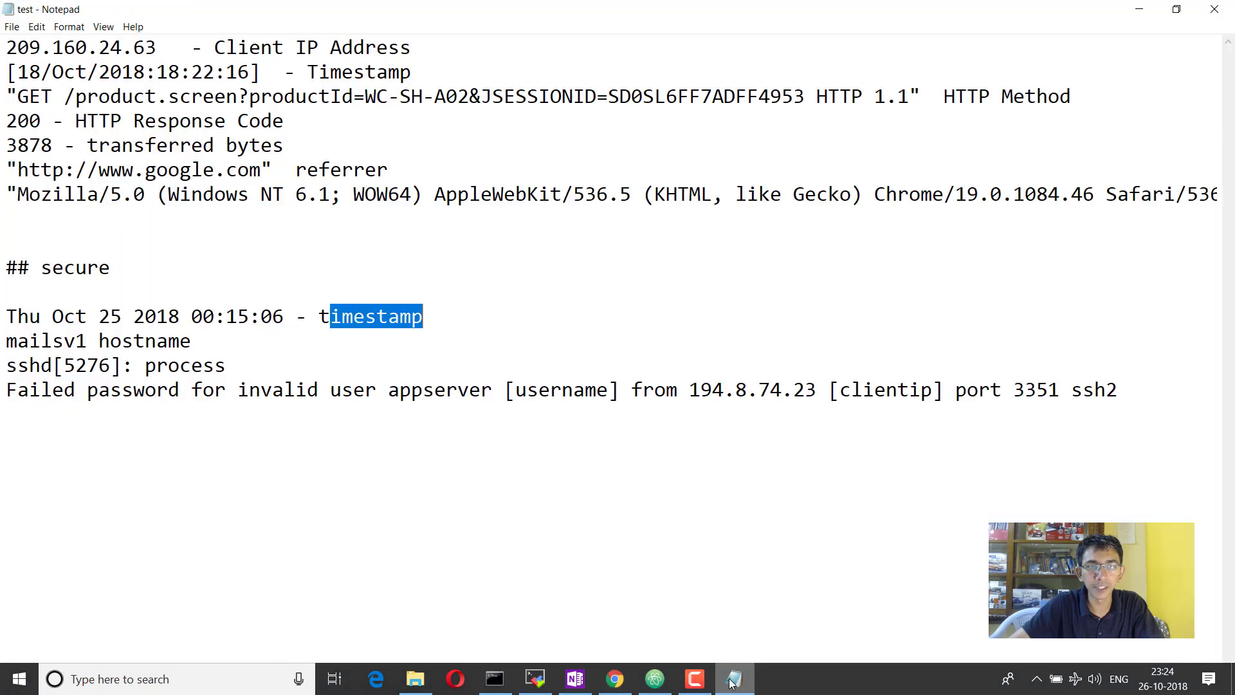
click(735, 679)
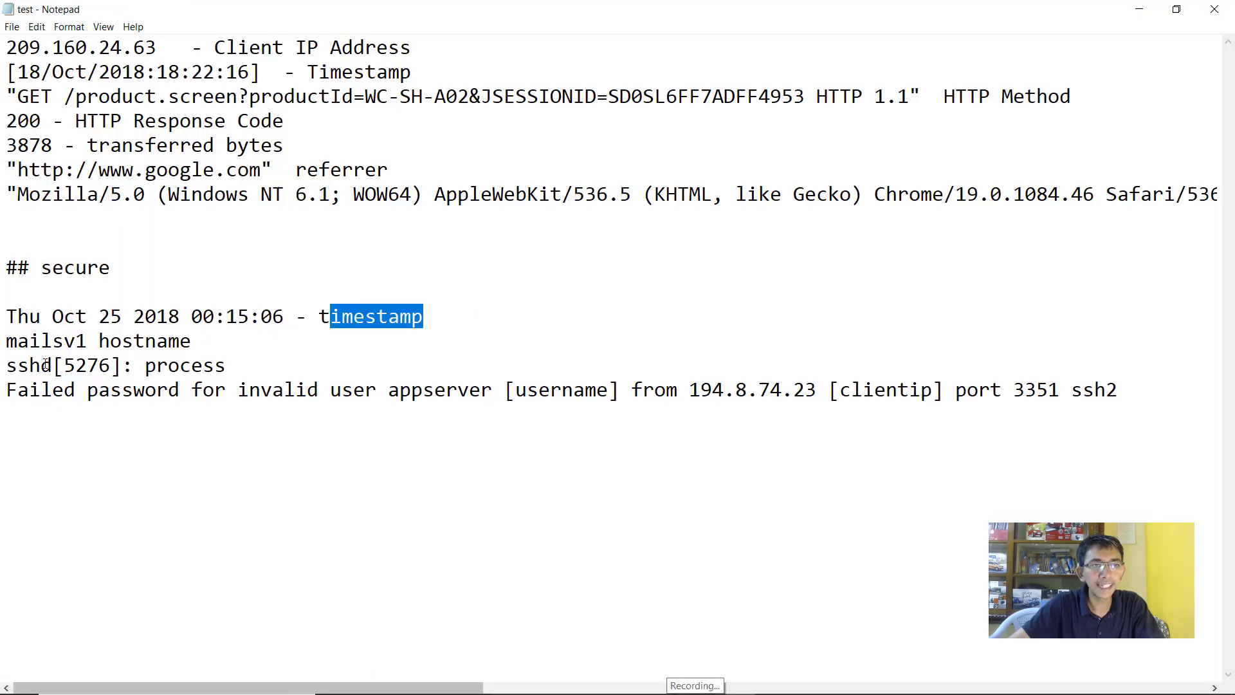
drag(52, 365, 112, 365)
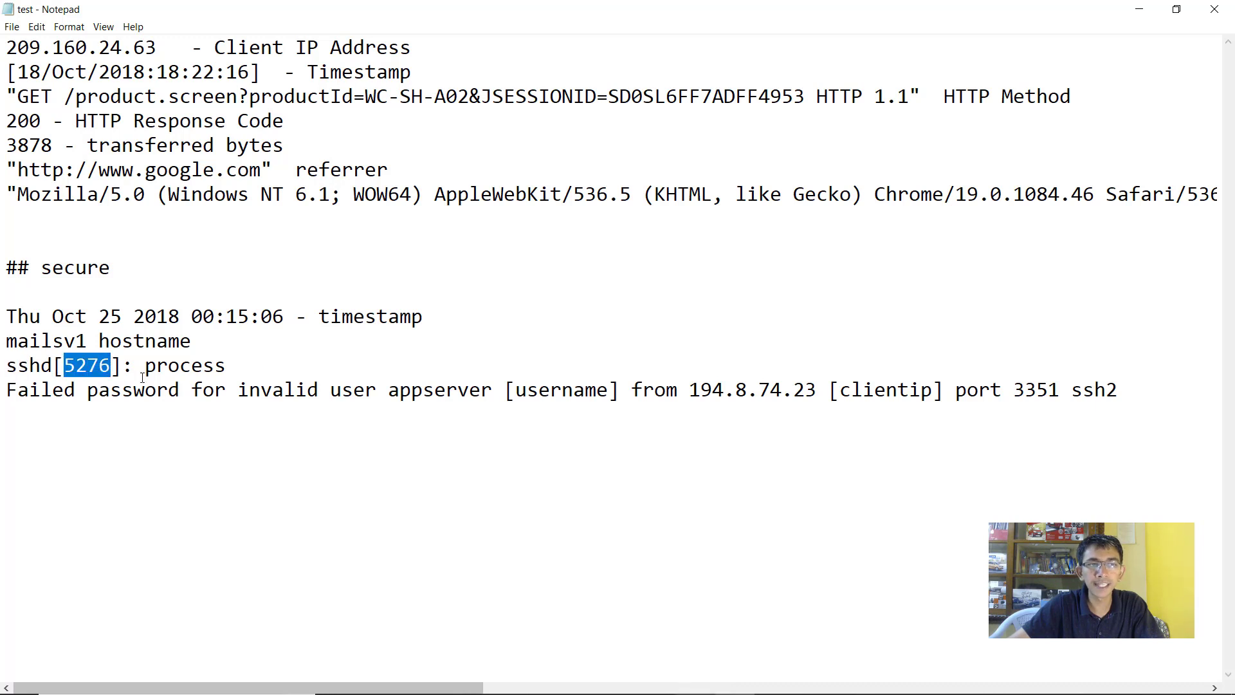
click(512, 390)
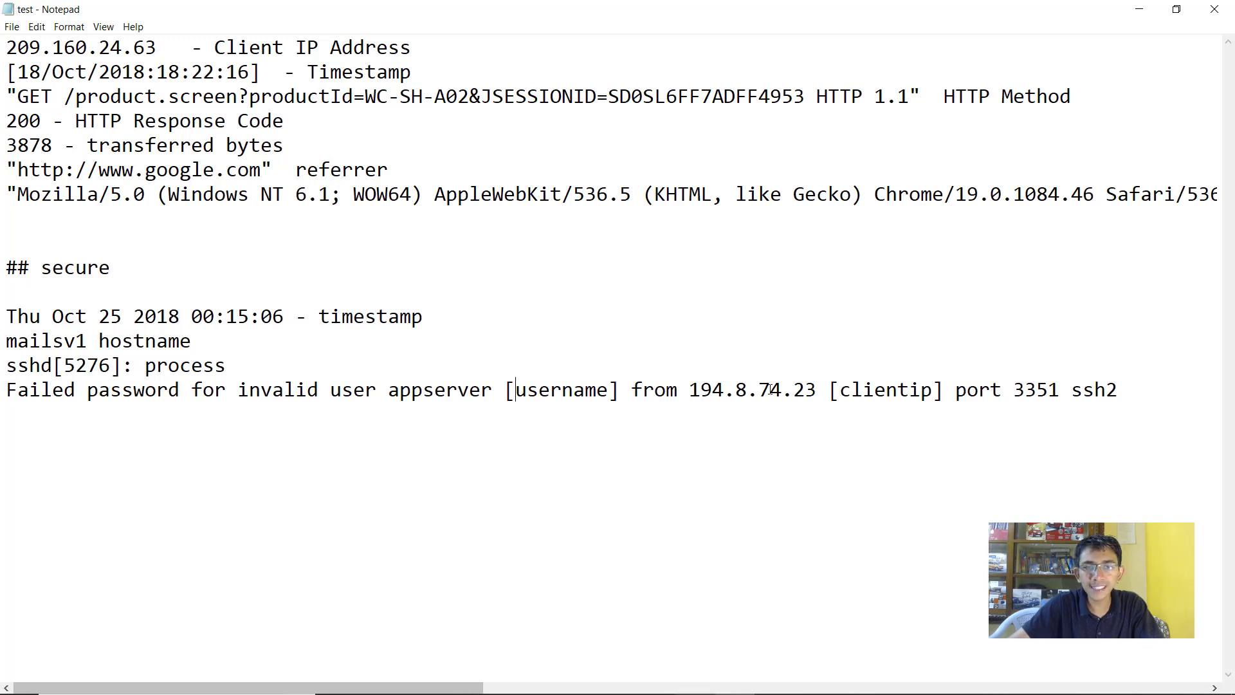
drag(691, 390, 816, 390)
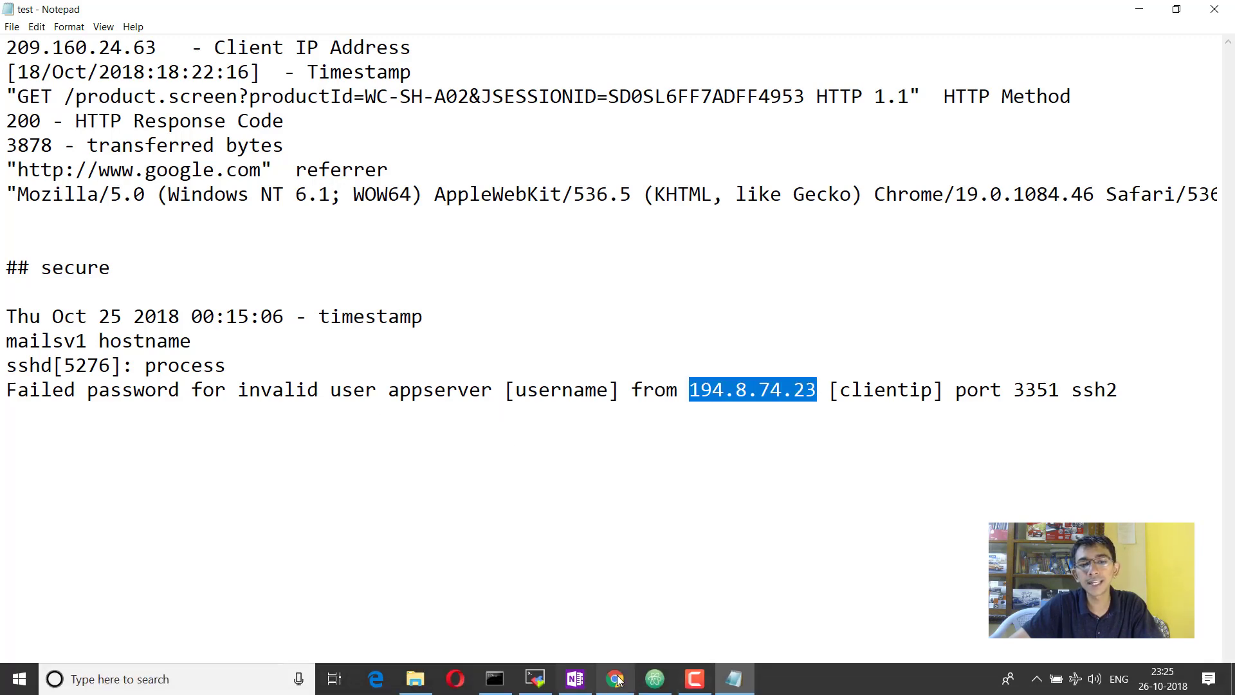
Collapse the first secure.log event so Splunk shows the plain list of raw events
click(615, 687)
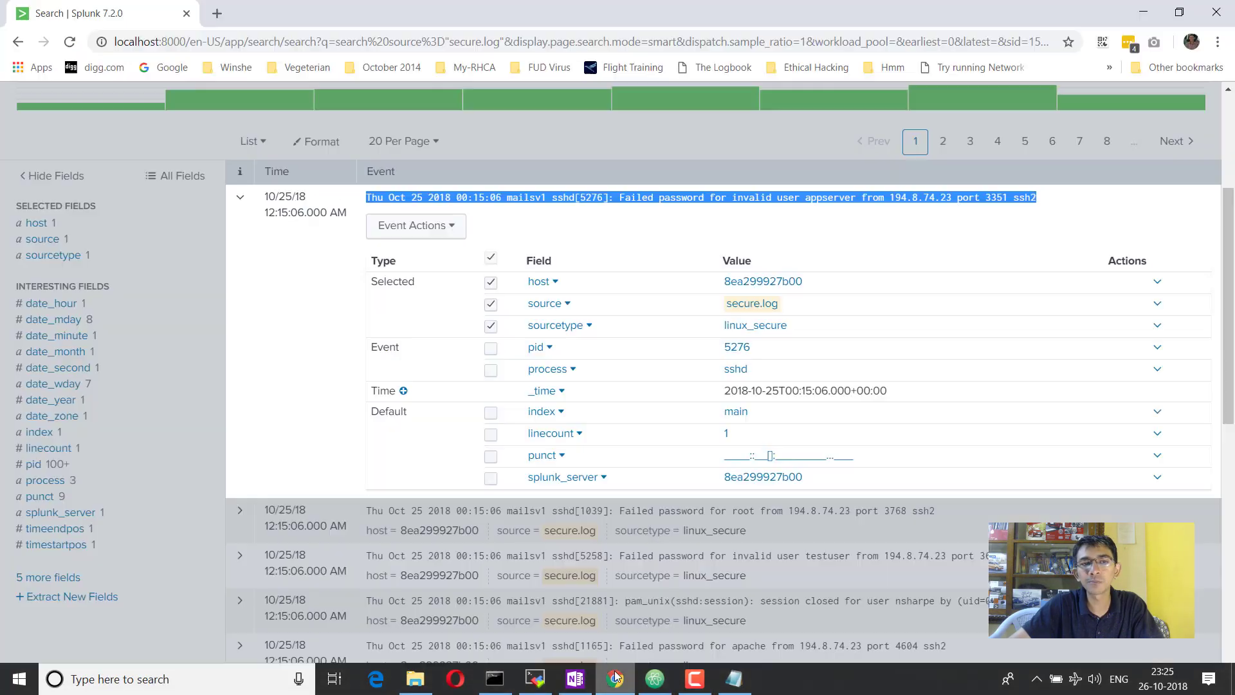
click(241, 200)
scroll(248, 210, up, 4)
click(317, 208)
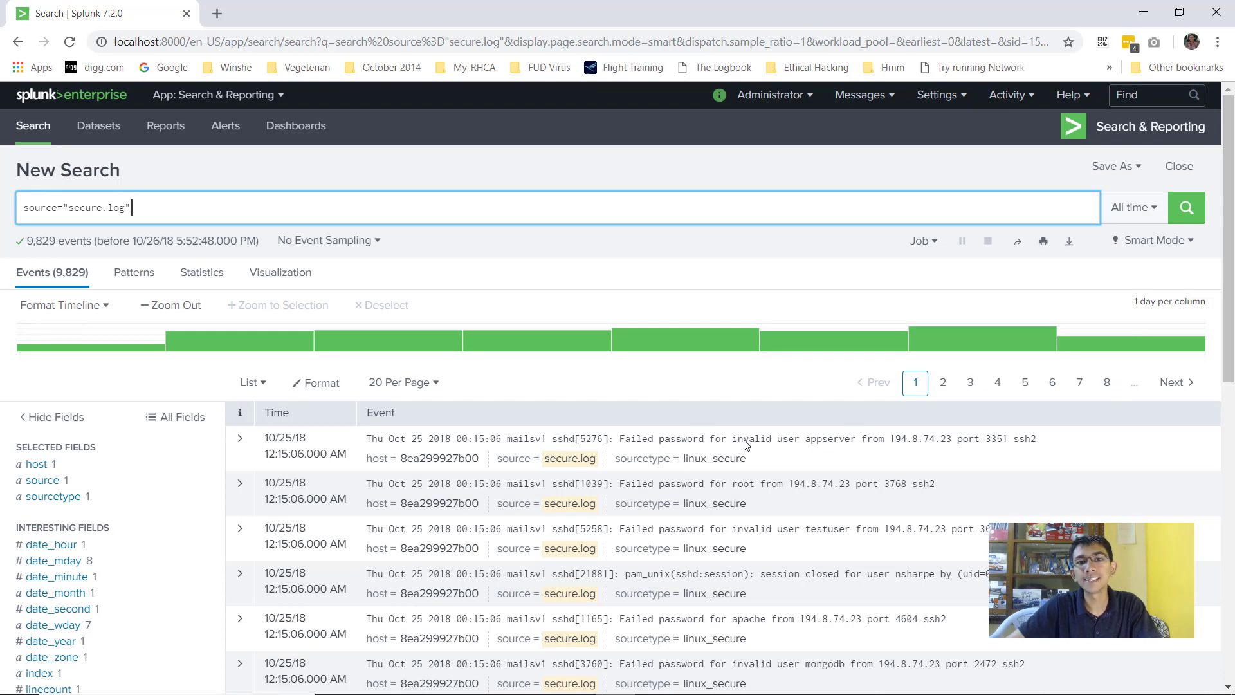
scroll(659, 397, down, 1)
click(241, 358)
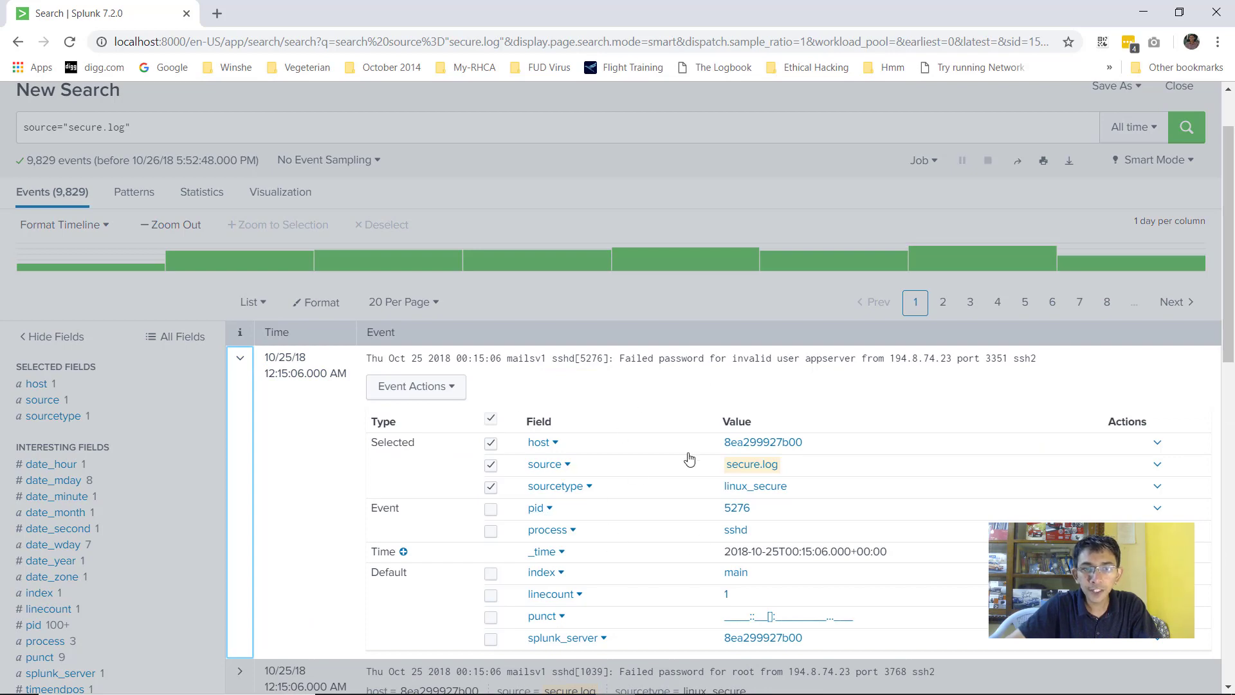
click(240, 358)
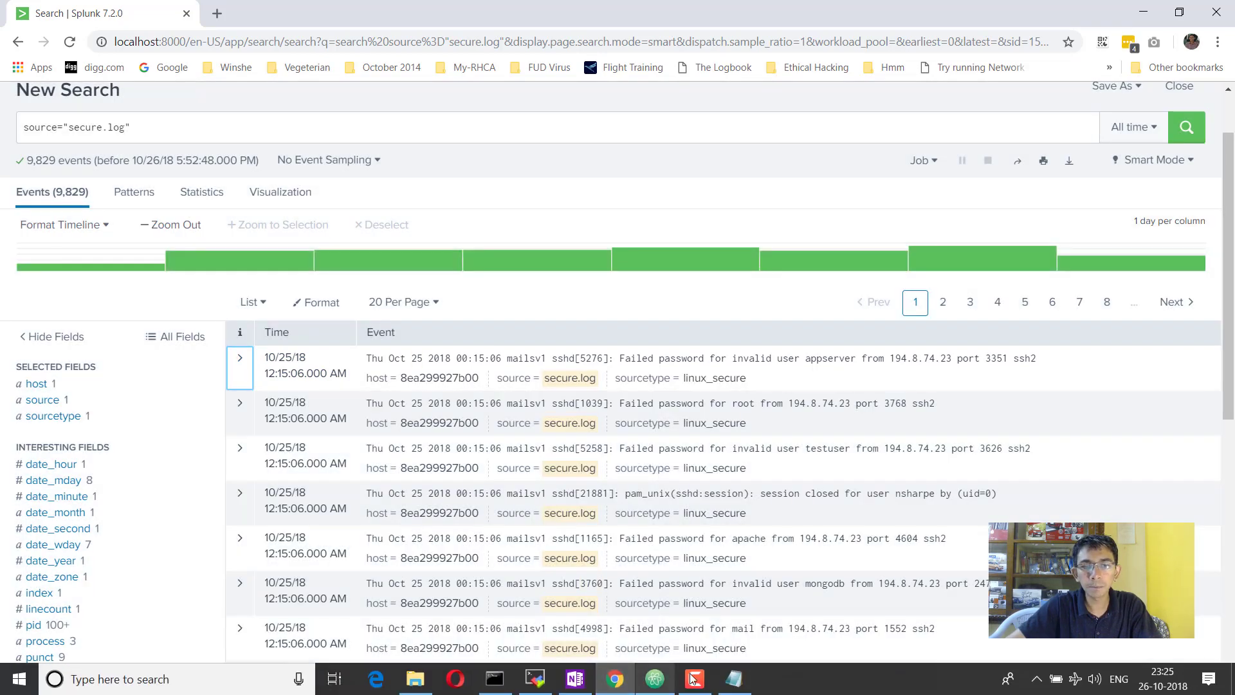
click(736, 689)
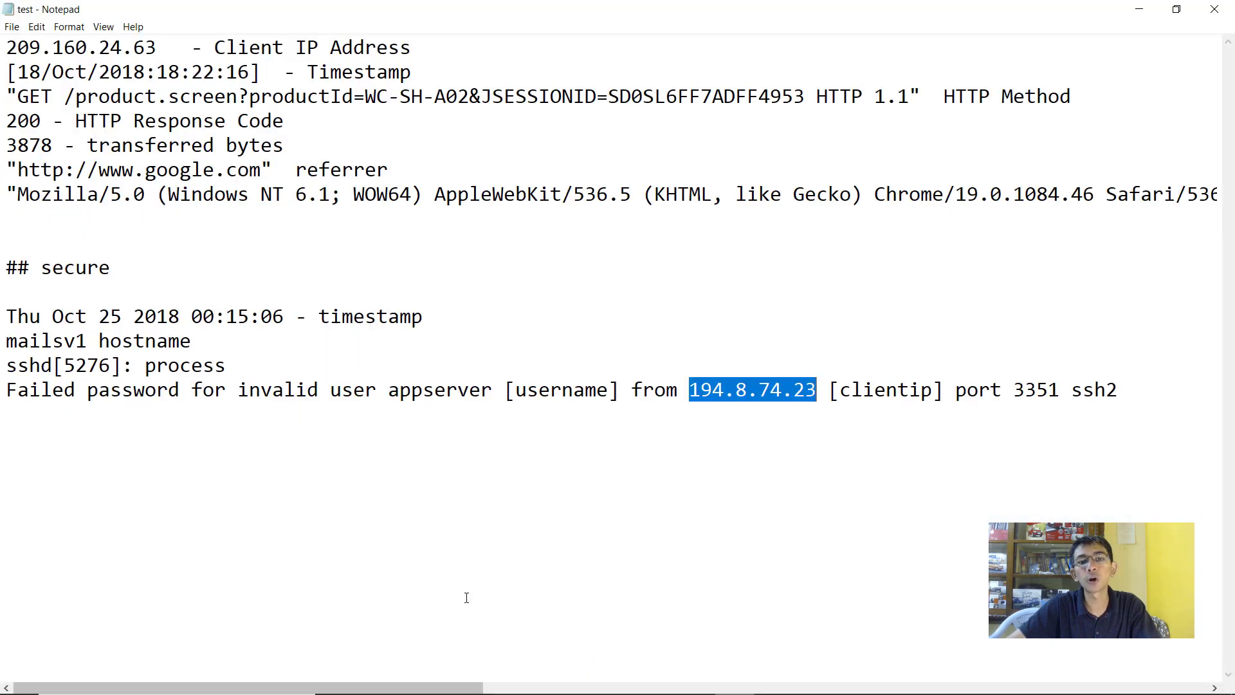
mouse_move(644, 686)
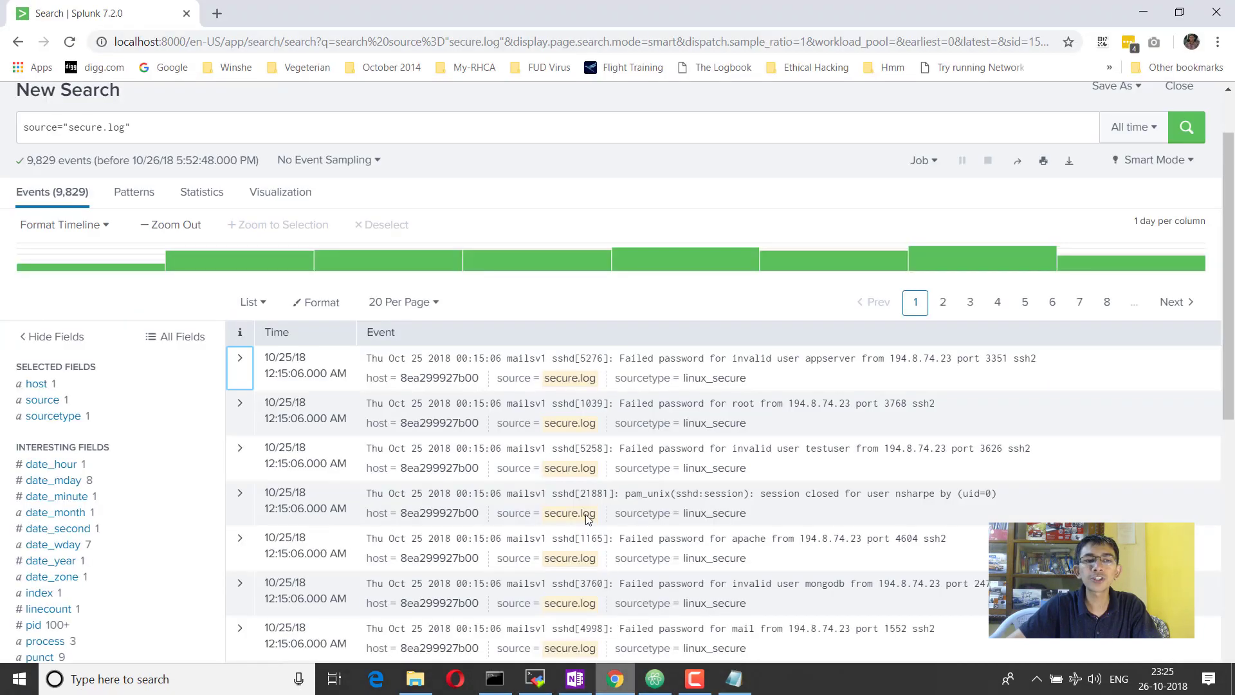
click(615, 679)
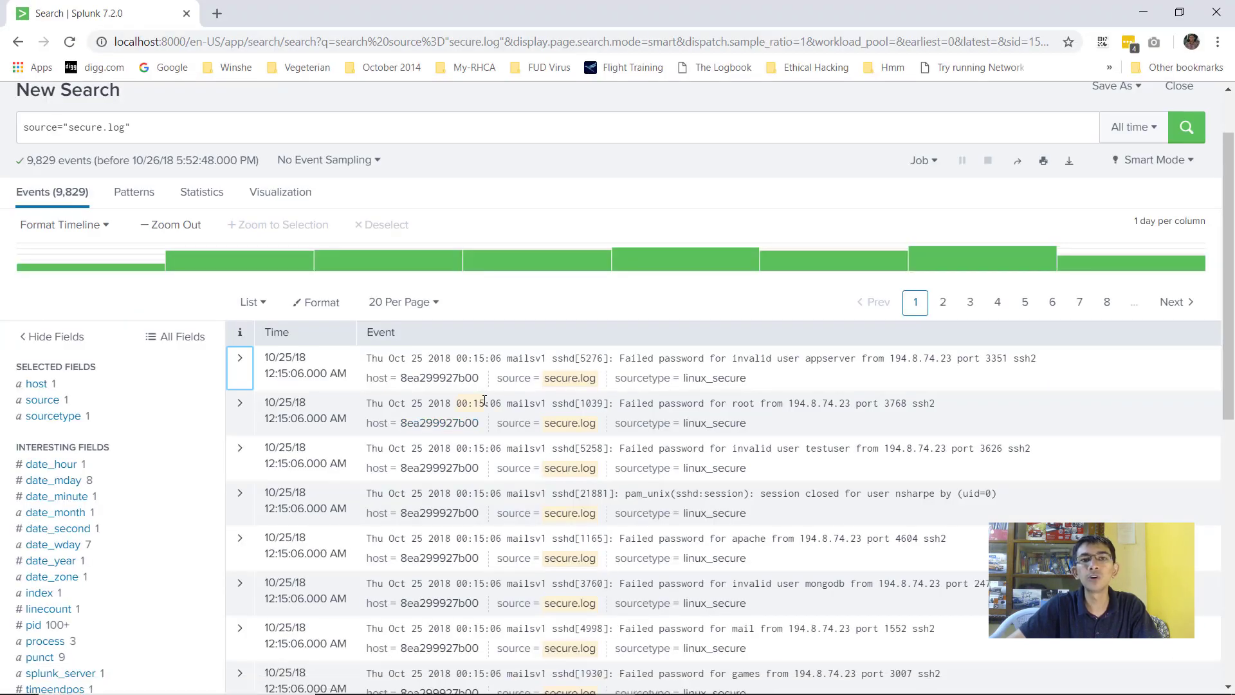